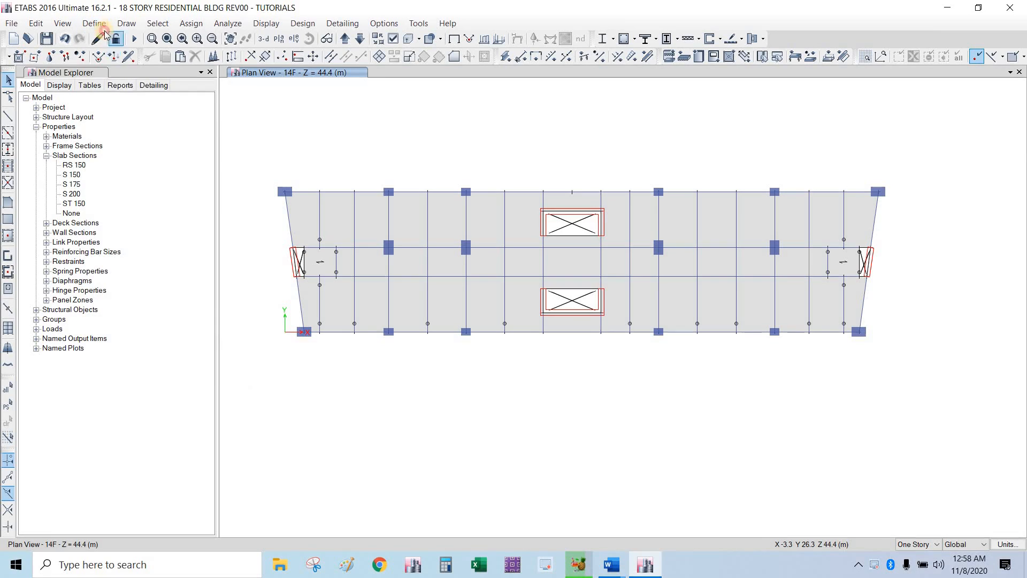
Step: Rename the existing wall pier label P1 as SW1-A in the pier label definitions
click(94, 23)
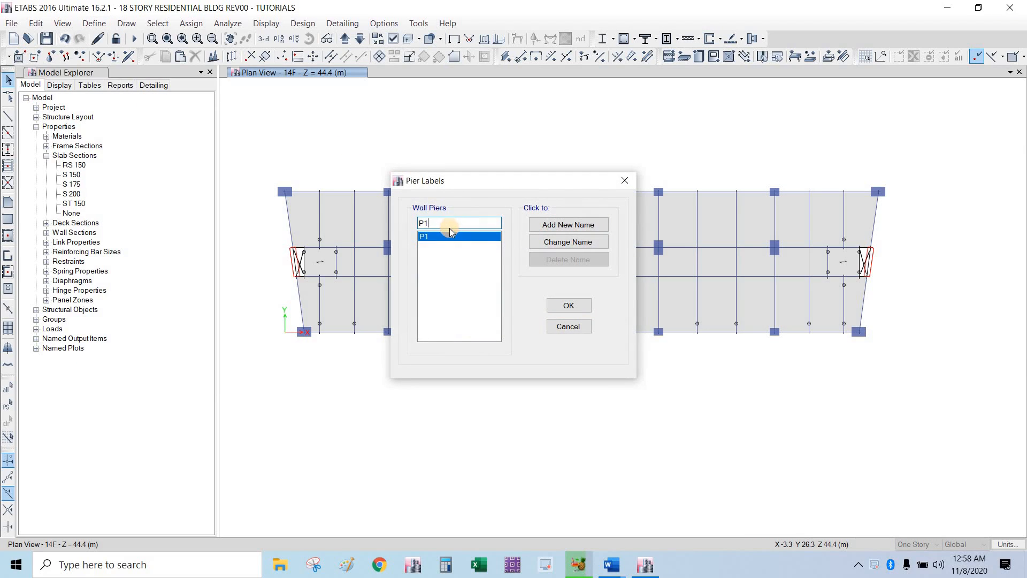
click(408, 229)
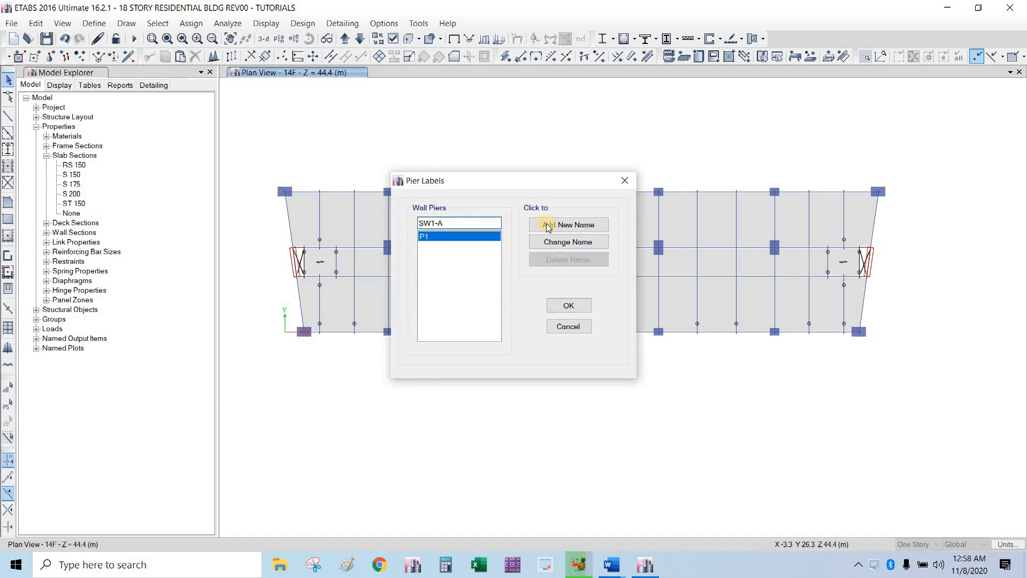
click(568, 242)
Step: Add a new wall pier label named SW1-B
double_click(448, 221)
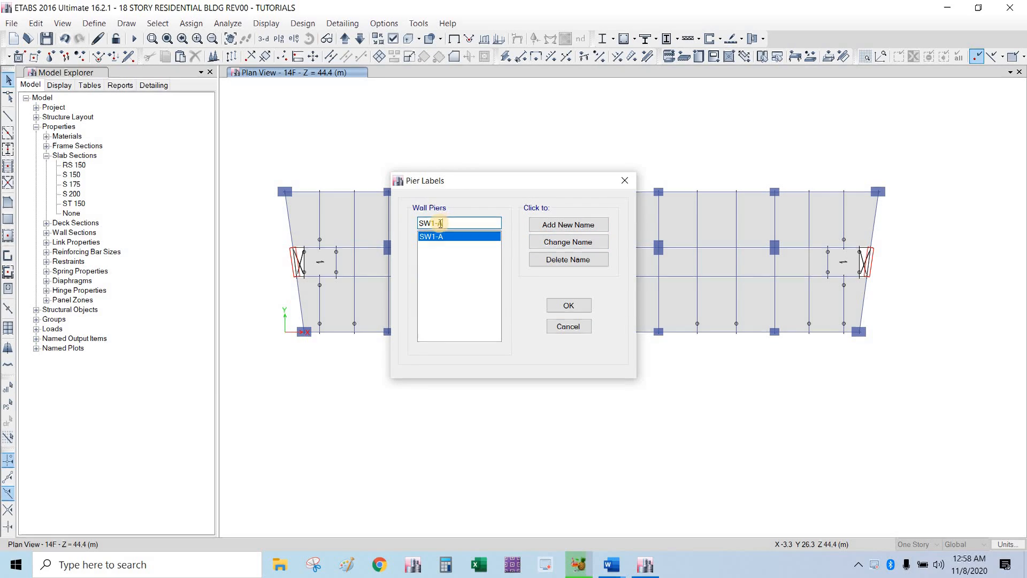
click(455, 225)
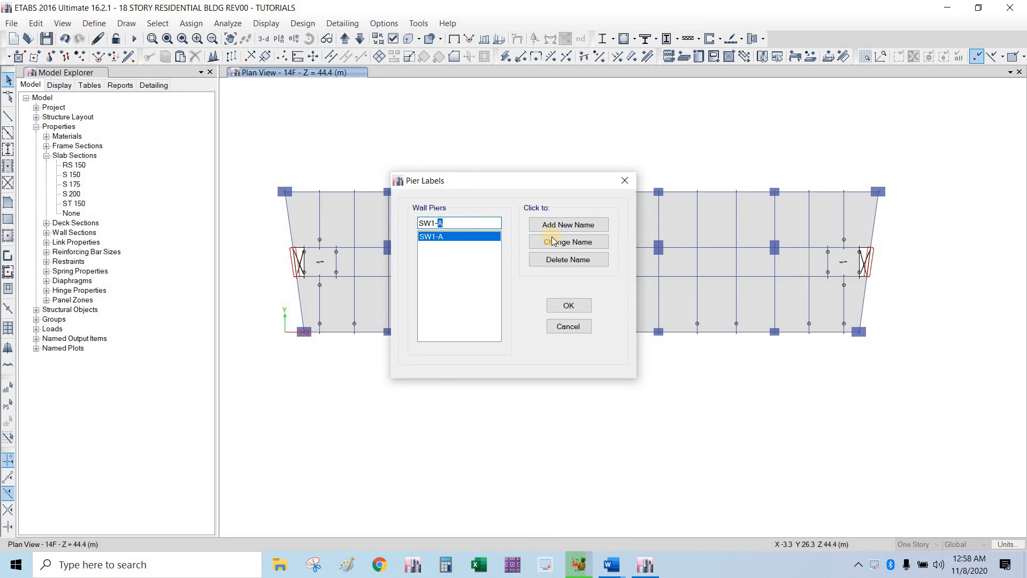
text(B)
click(567, 224)
Step: Add the wall pier labels SW2-A and SW2-B, then accept the pier label definitions
double_click(444, 225)
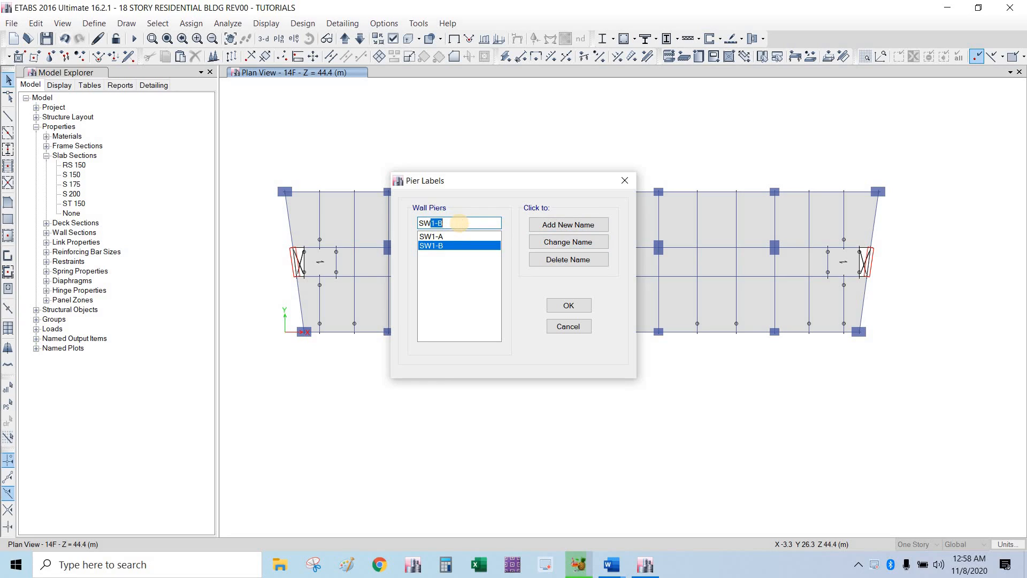
click(541, 229)
click(439, 223)
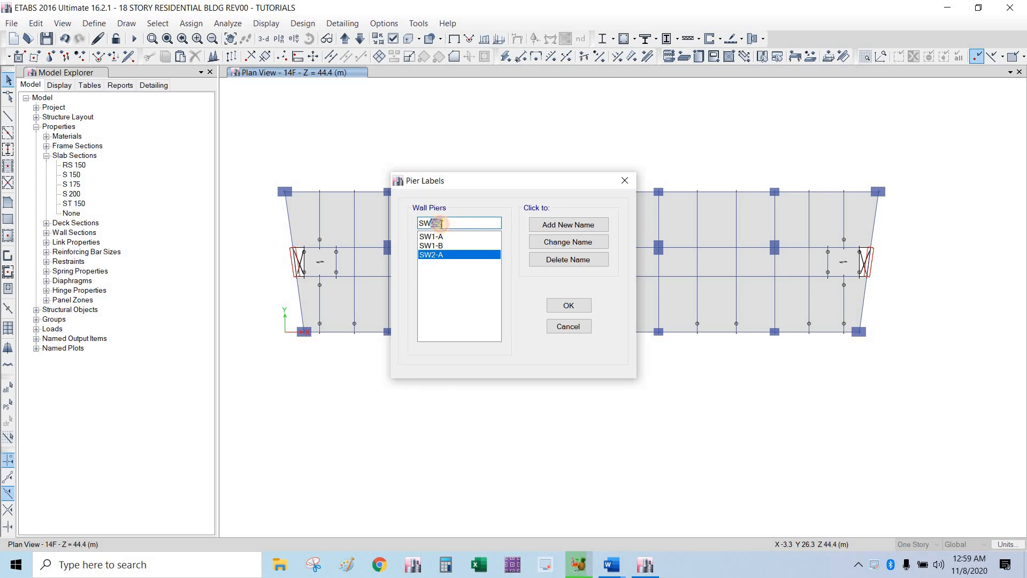
text(B)
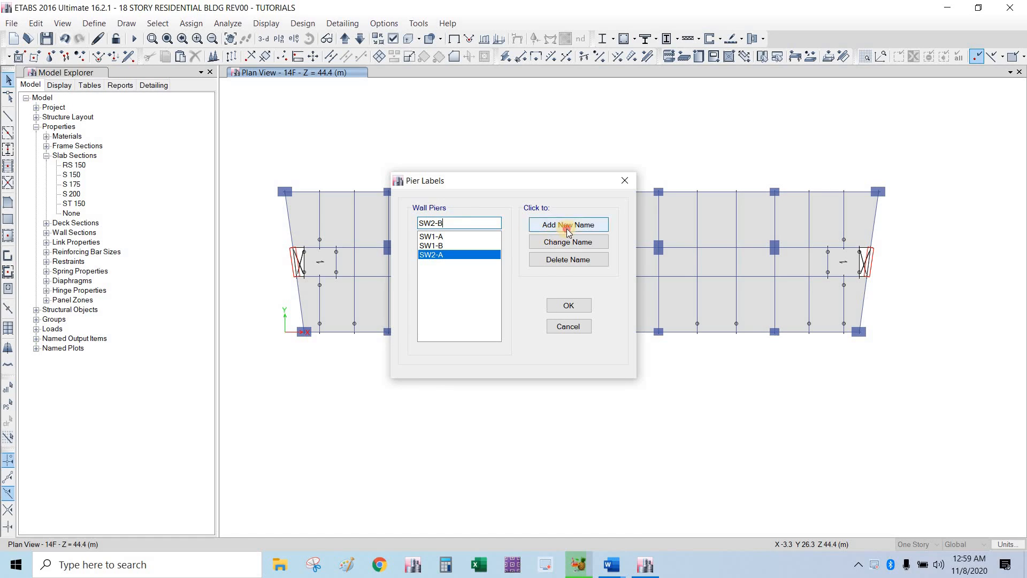
click(557, 225)
click(468, 246)
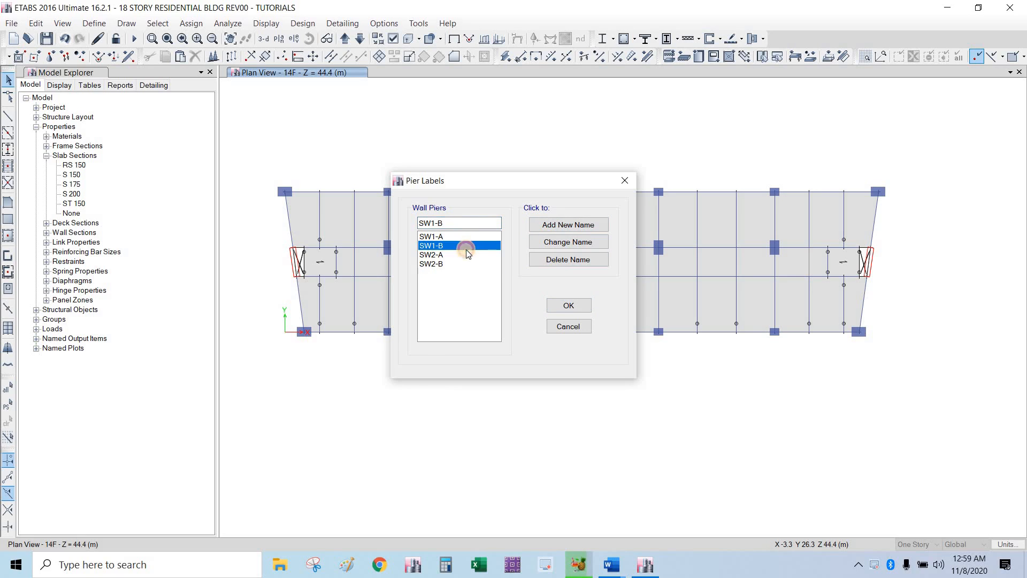
click(466, 238)
click(466, 246)
click(471, 265)
click(569, 308)
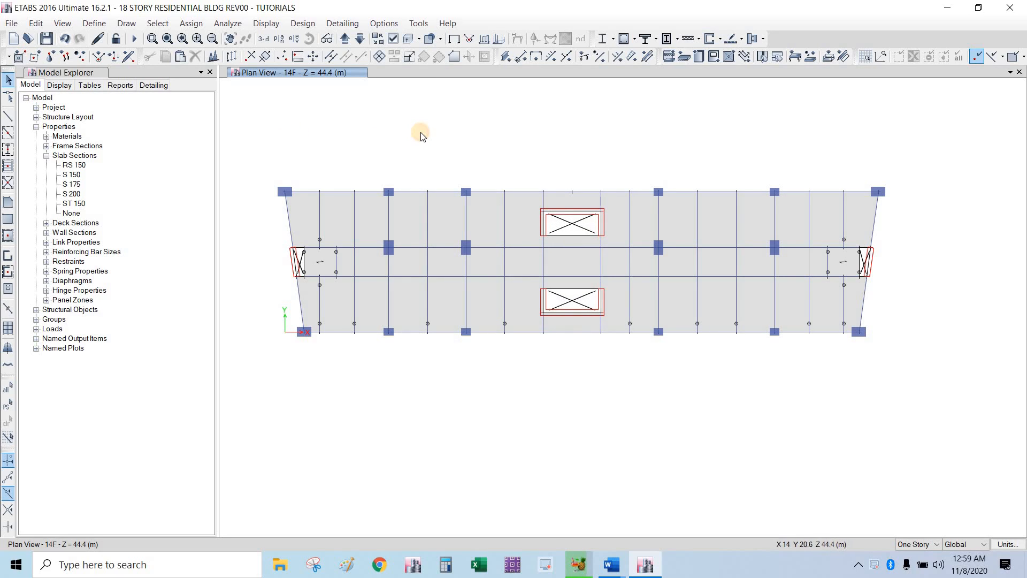
Step: Select all walls by object type and show only the selected objects in the plan view
scroll(481, 136, down, 2)
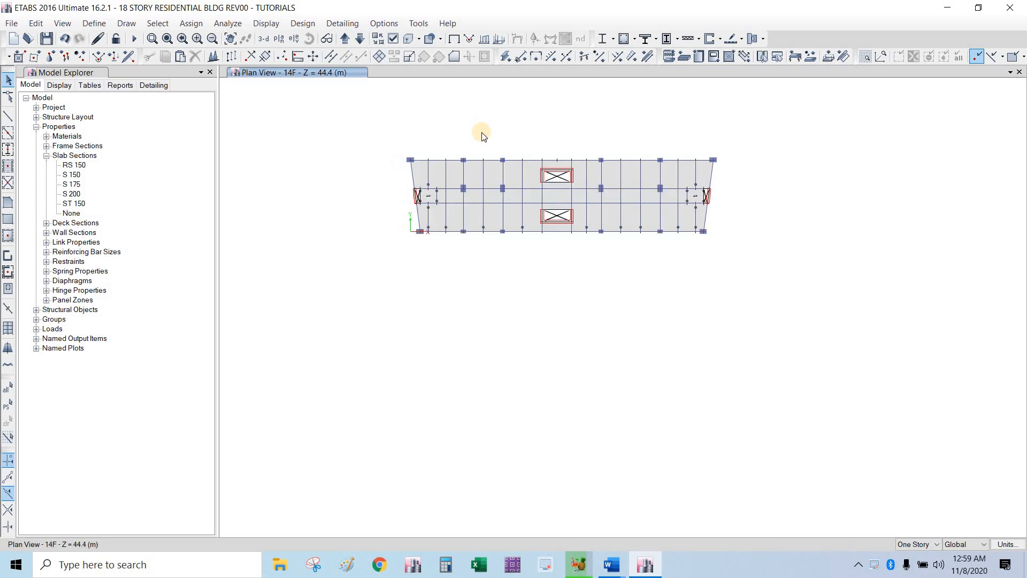
scroll(478, 140, up, 2)
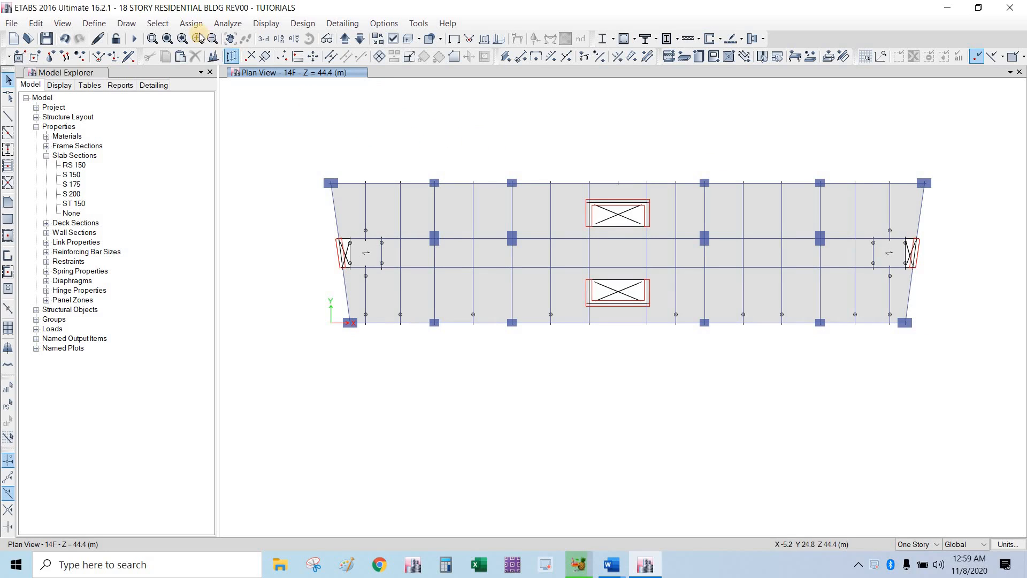
click(158, 23)
mouse_move(182, 54)
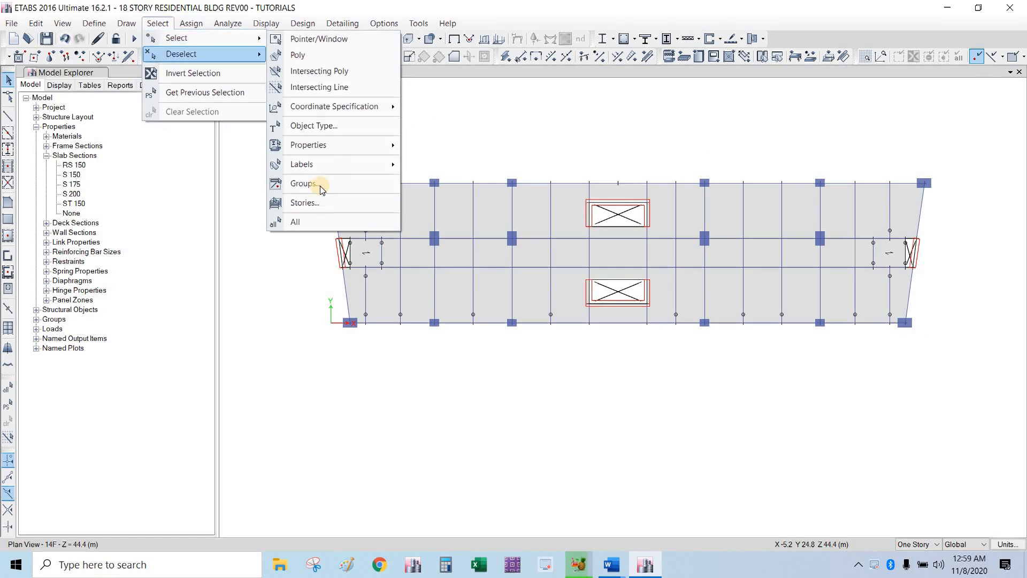
click(354, 129)
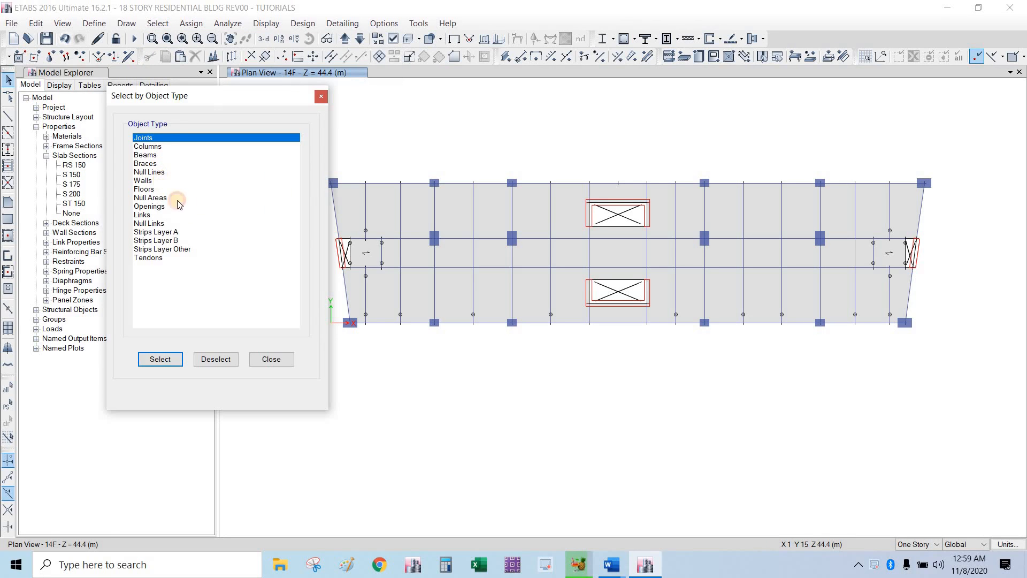
click(177, 180)
click(208, 362)
click(446, 400)
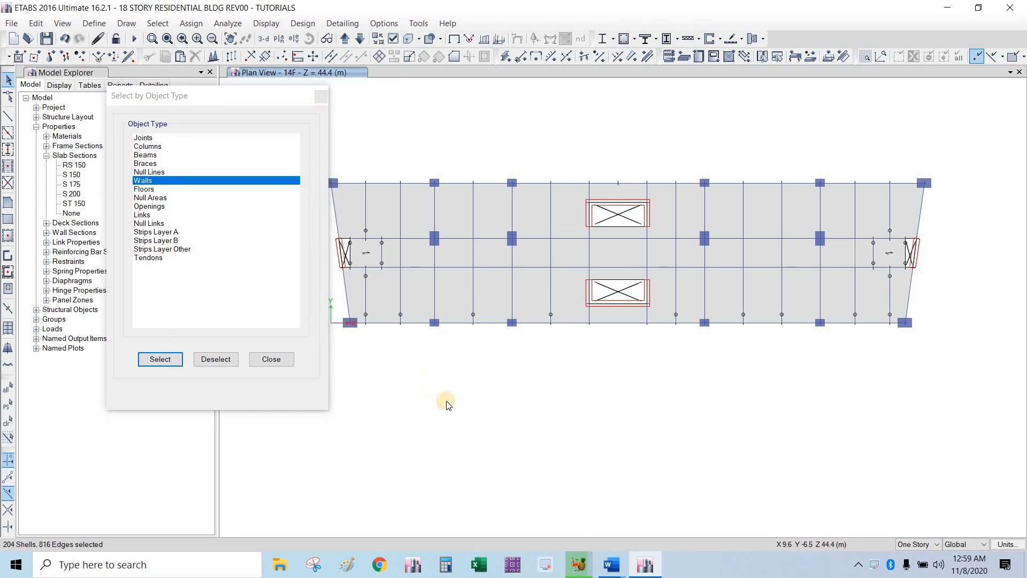
right_click(455, 379)
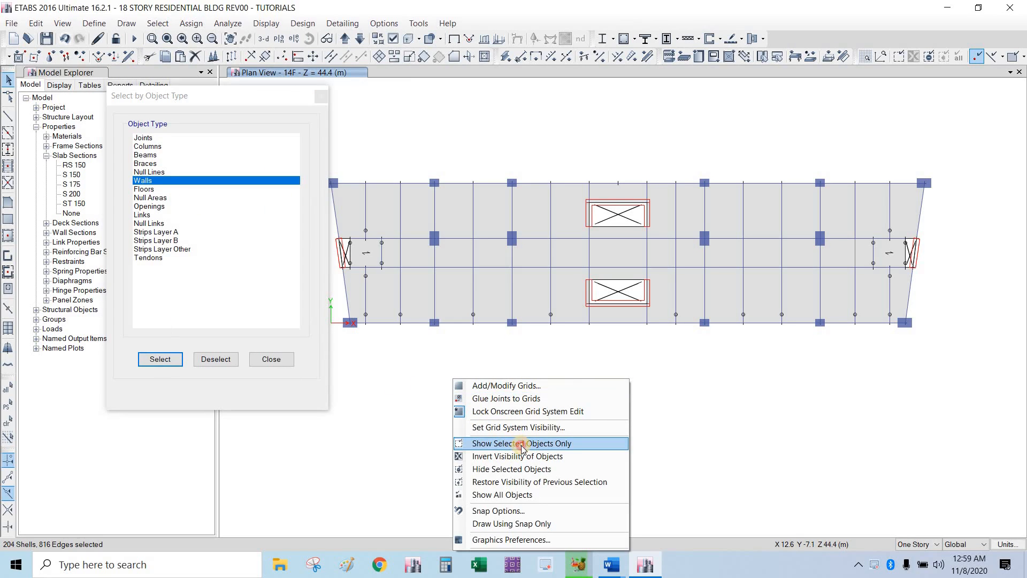
click(510, 441)
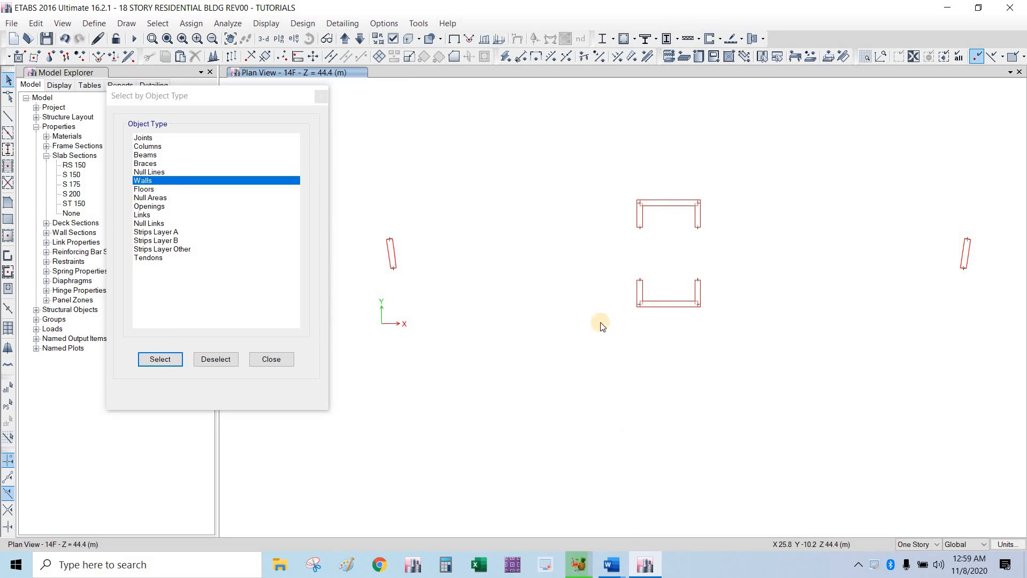
Step: Set the editing scope to All Stories and select the inclined shear wall at the left end of the plan
click(915, 544)
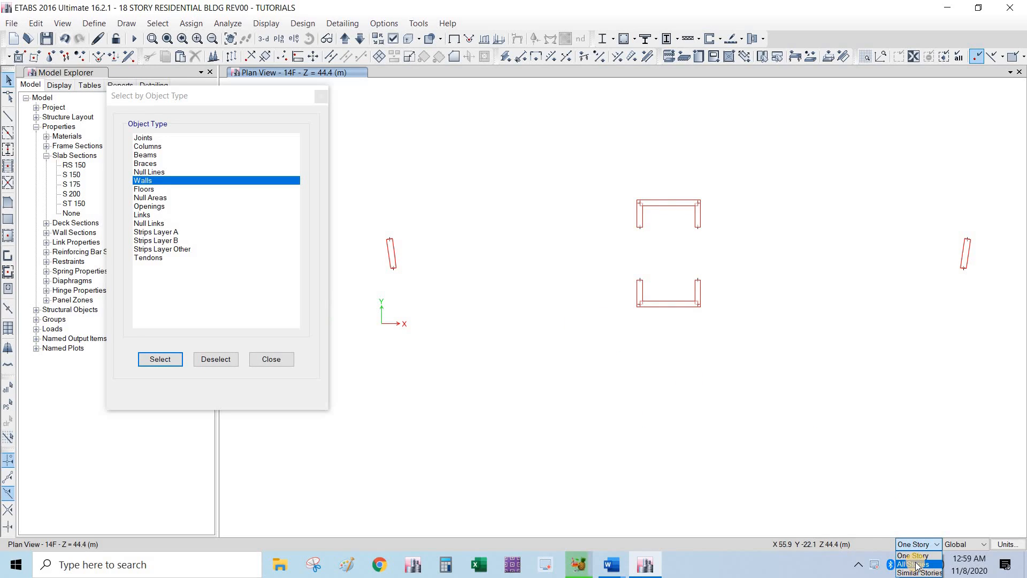
click(917, 565)
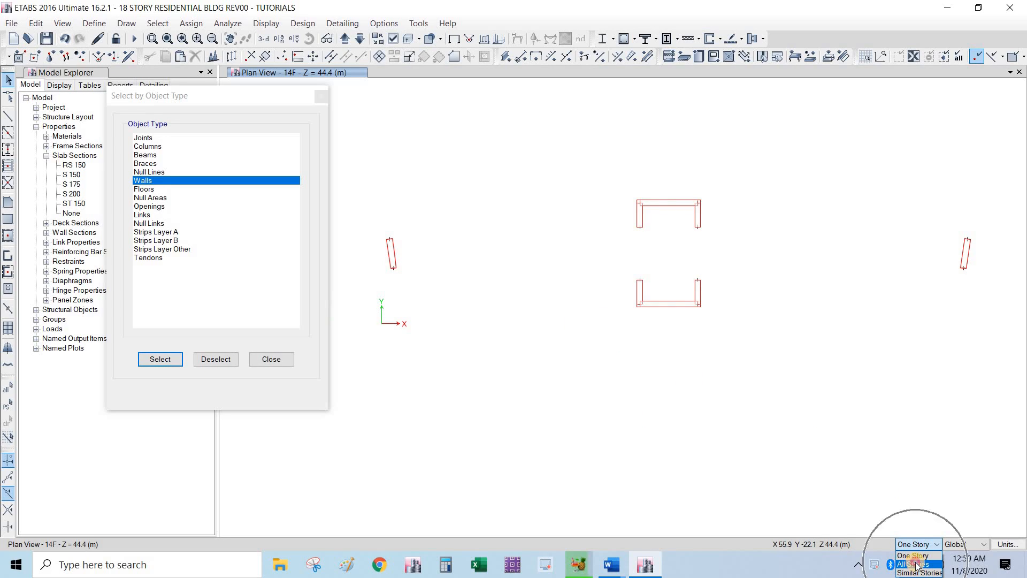
click(388, 257)
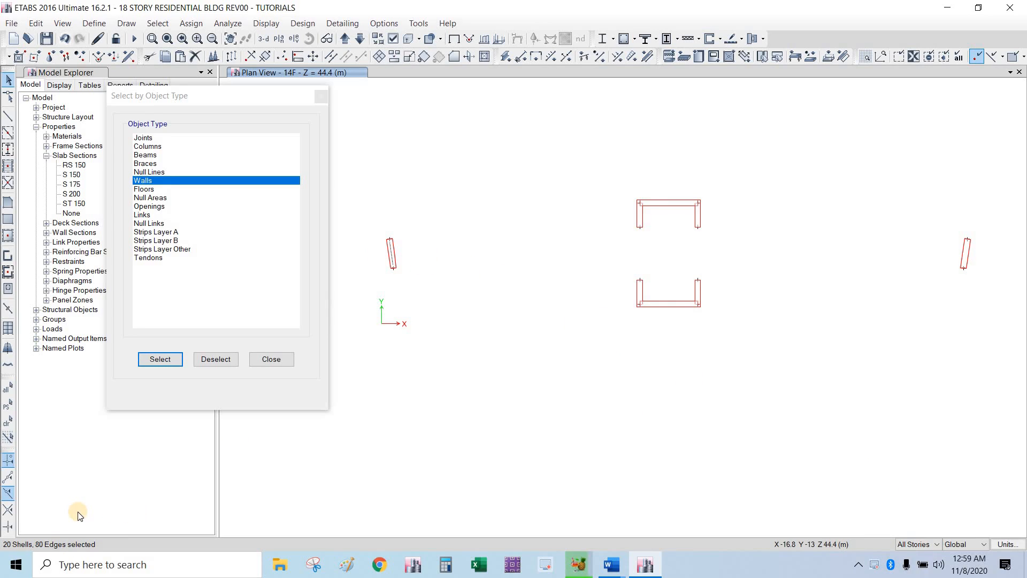
drag(26, 528, 34, 547)
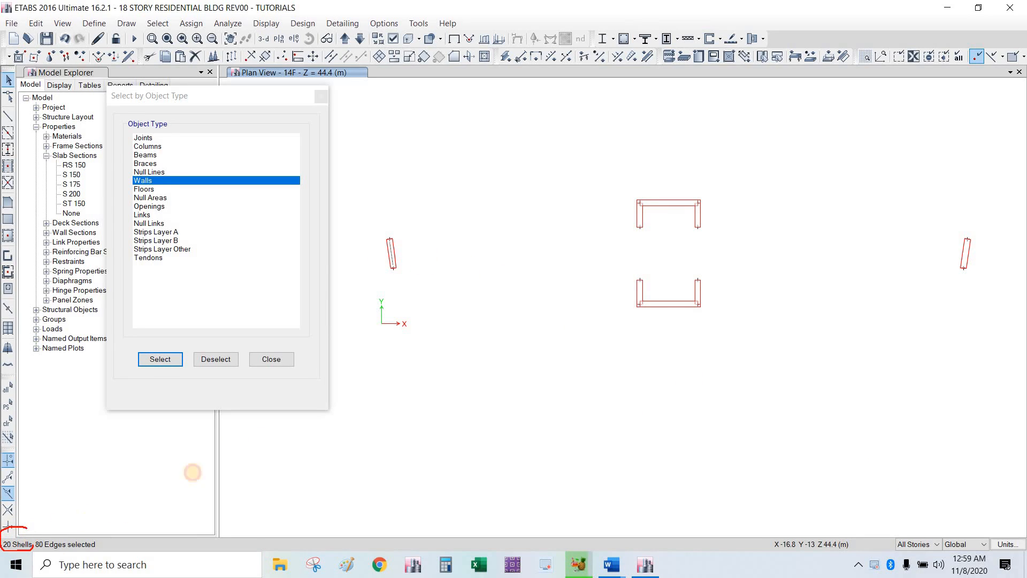
click(76, 518)
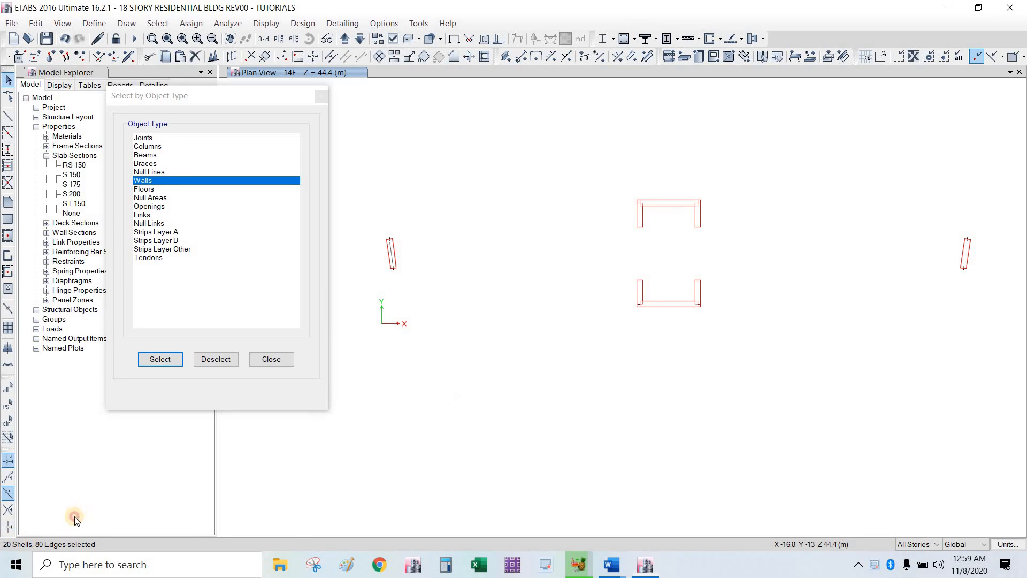
Step: Examine the selected end wall in the 3-D view, from its base to its top
click(264, 39)
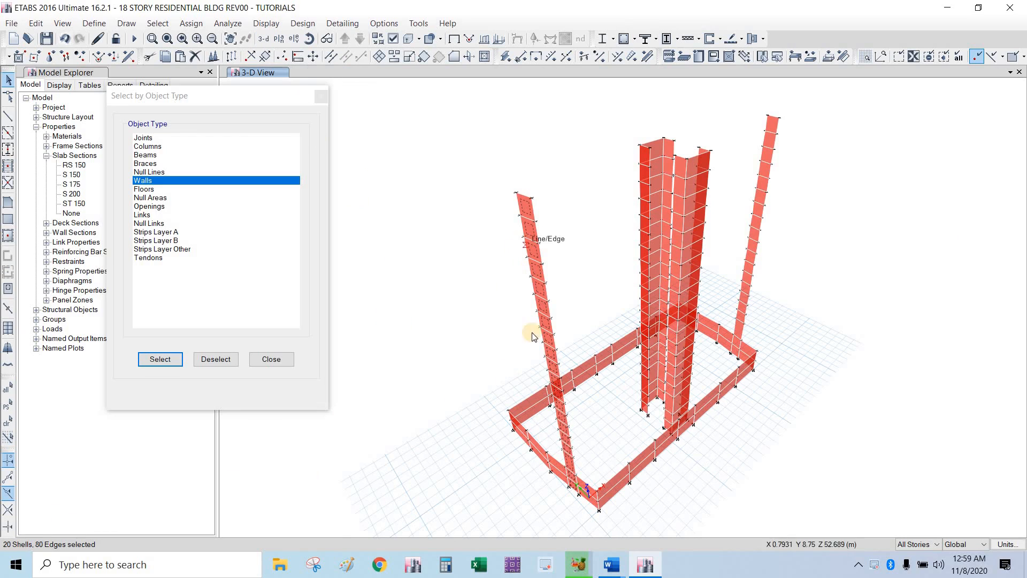
scroll(585, 493, up, 2)
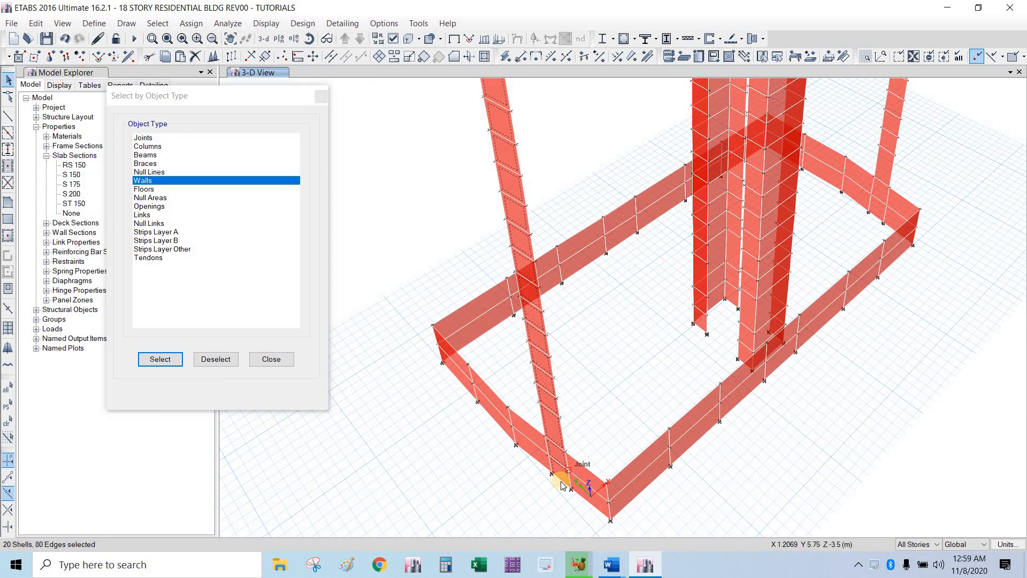
scroll(556, 482, up, 3)
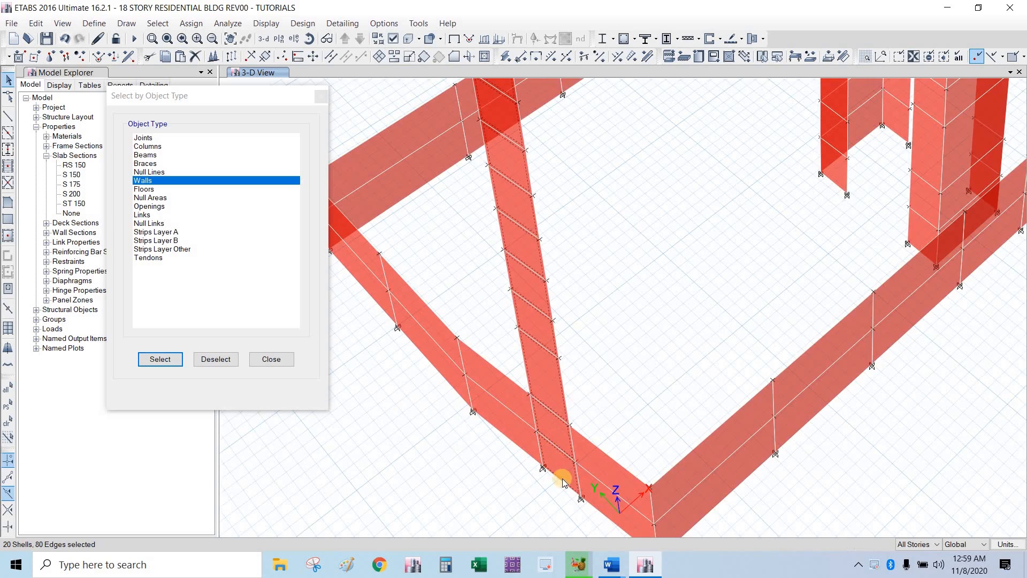
scroll(563, 478, down, 3)
scroll(559, 454, up, 3)
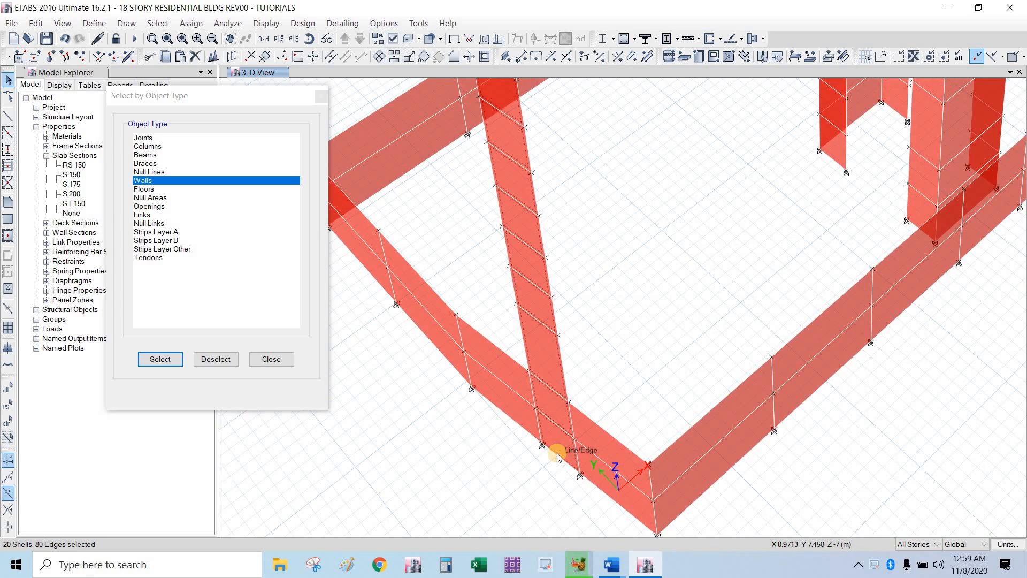
scroll(545, 461, down, 2)
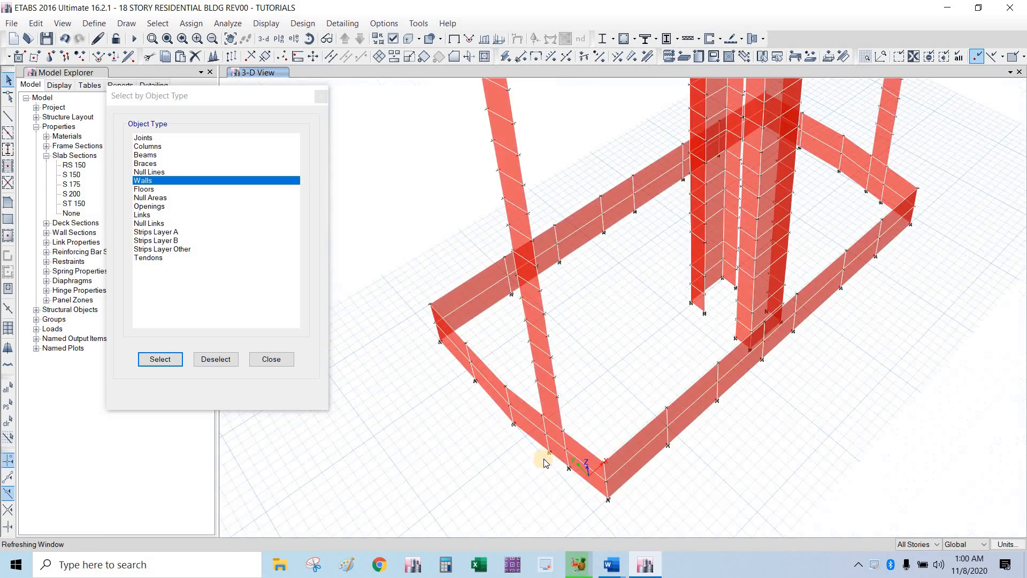
scroll(505, 246, up, 1)
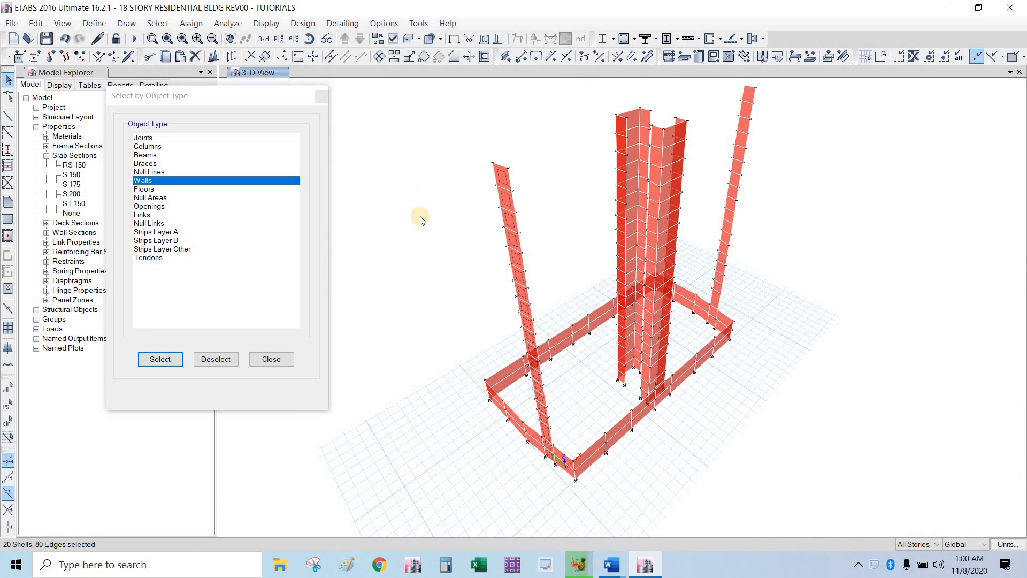
Step: Close the object type selection and display the plan view of story RF
click(323, 98)
click(276, 40)
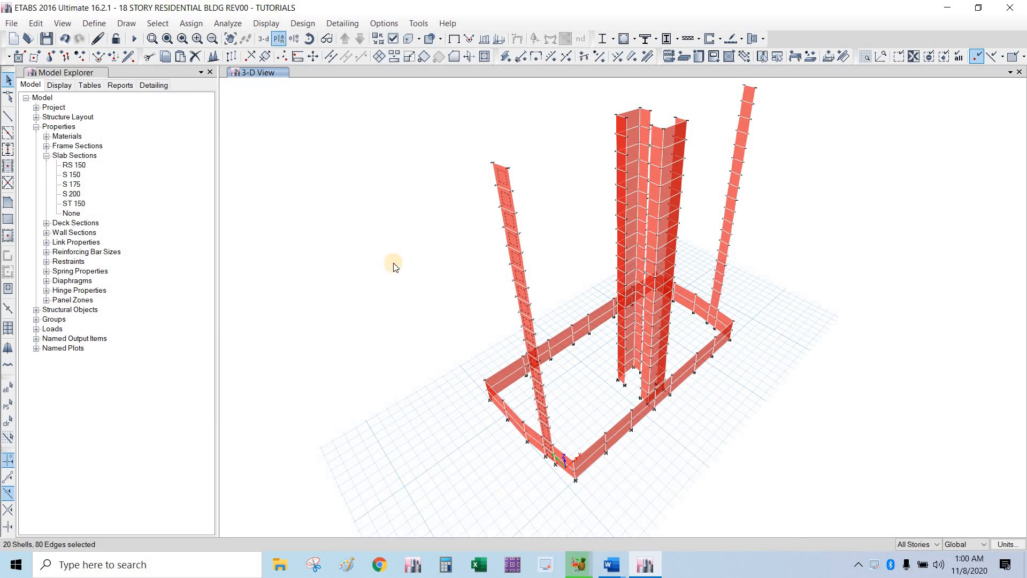
click(436, 323)
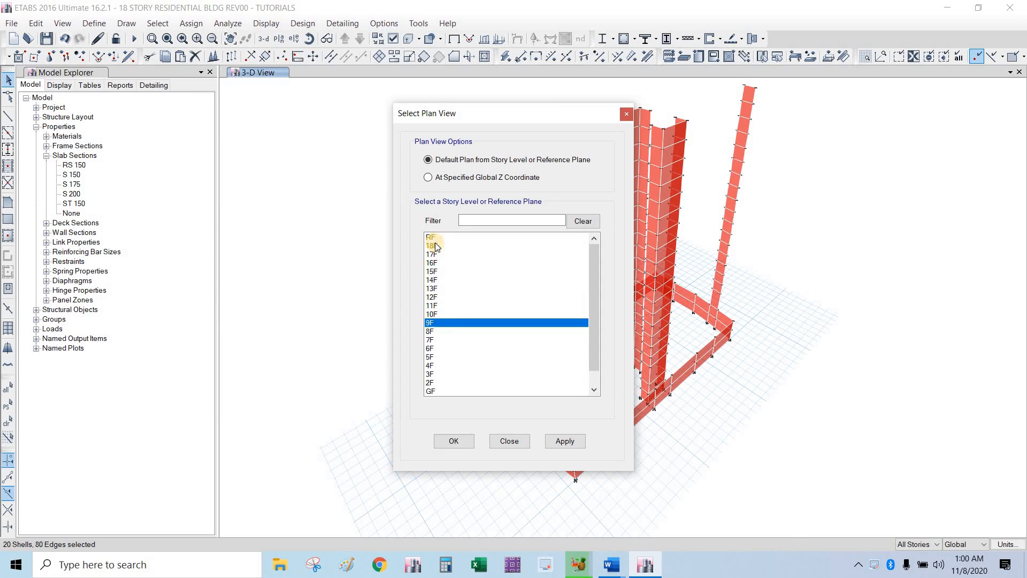
click(453, 440)
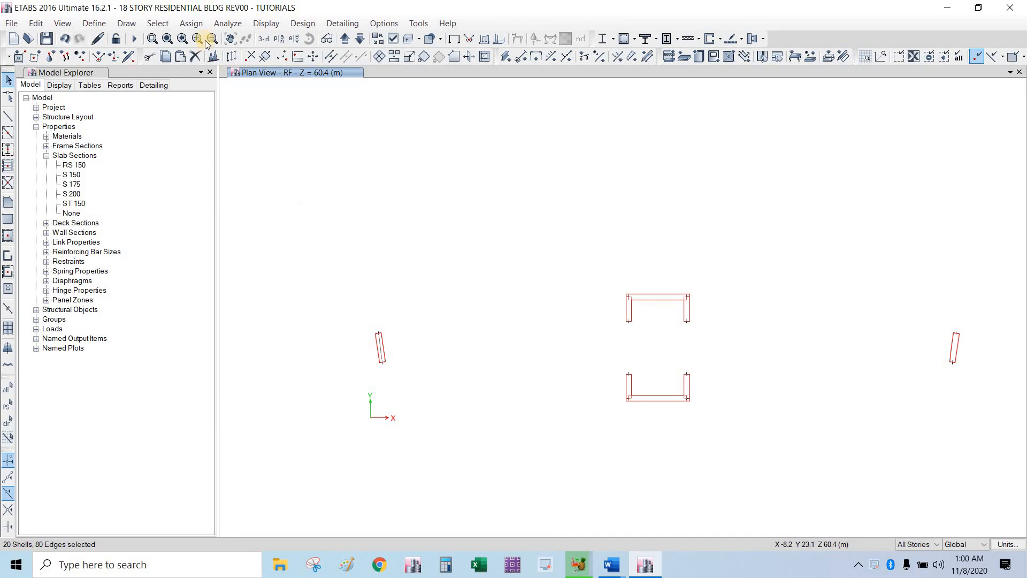
Step: Assign the pier label SW1-A to the selected wall at the left end of the plan
click(192, 24)
mouse_move(213, 73)
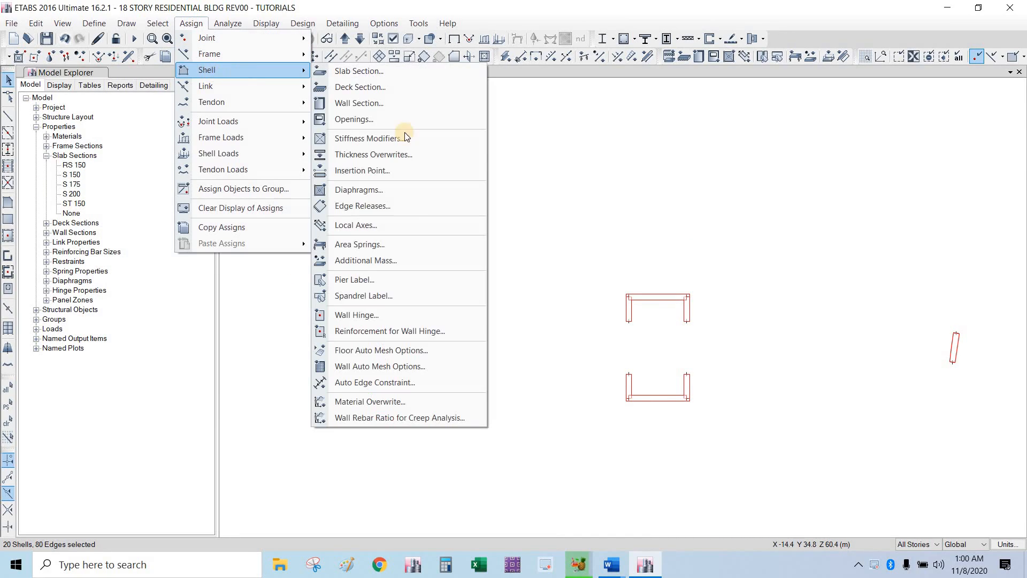
click(368, 279)
drag(470, 134, 160, 103)
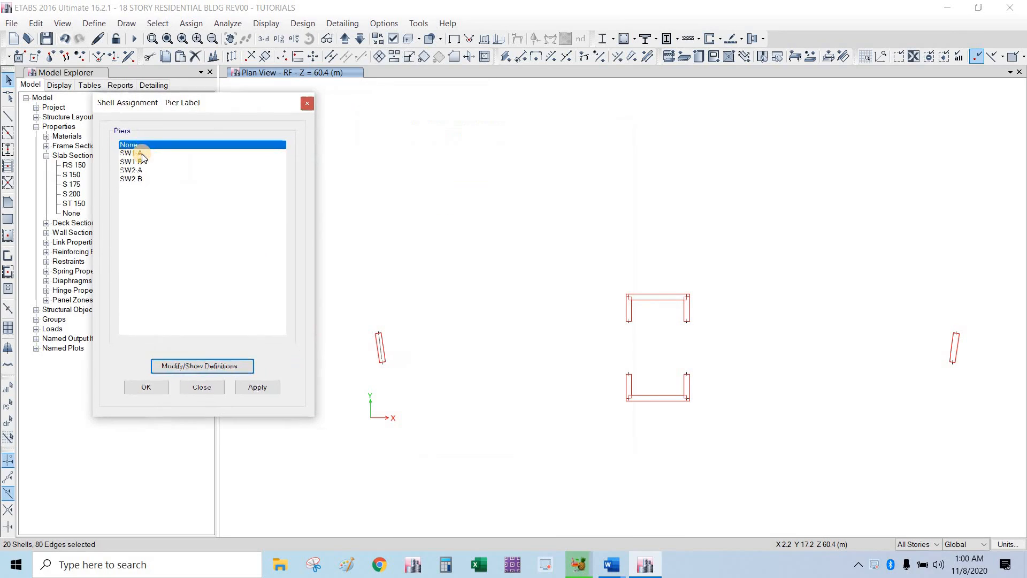
click(133, 153)
click(258, 387)
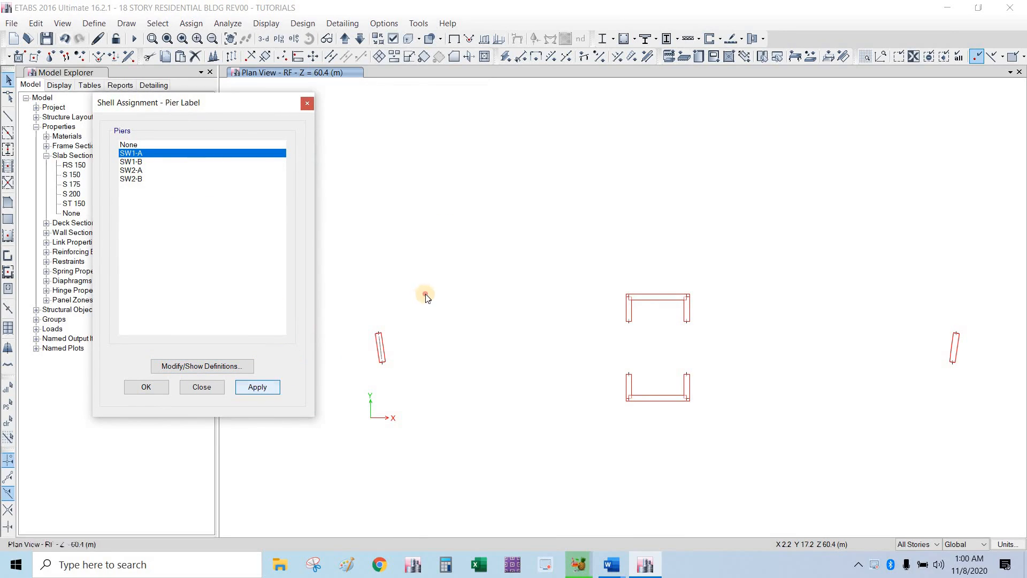
Step: Assign the pier label SW1-B to the inclined shear wall at the right end of the plan
scroll(385, 350, up, 2)
scroll(403, 320, down, 2)
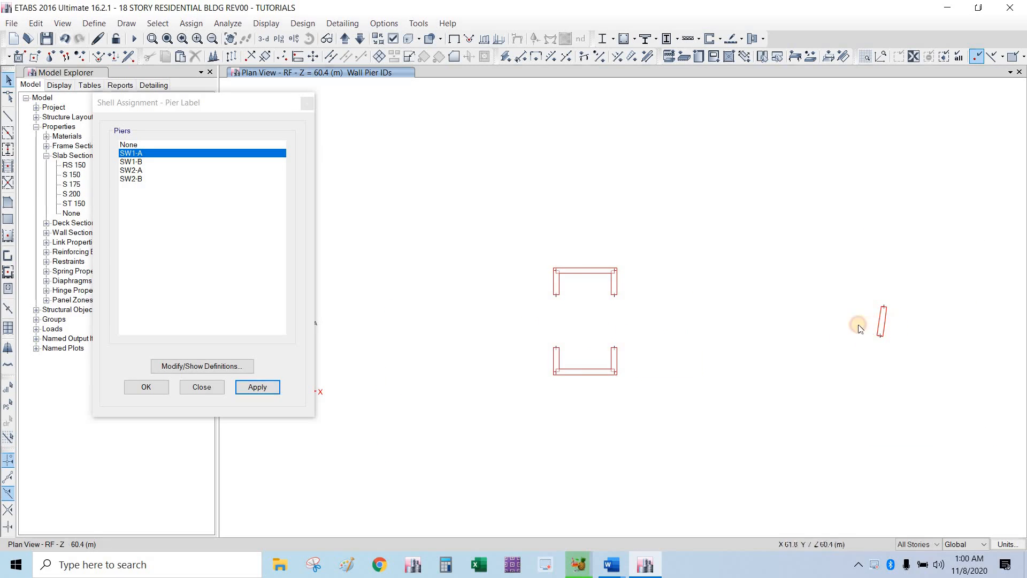
click(142, 164)
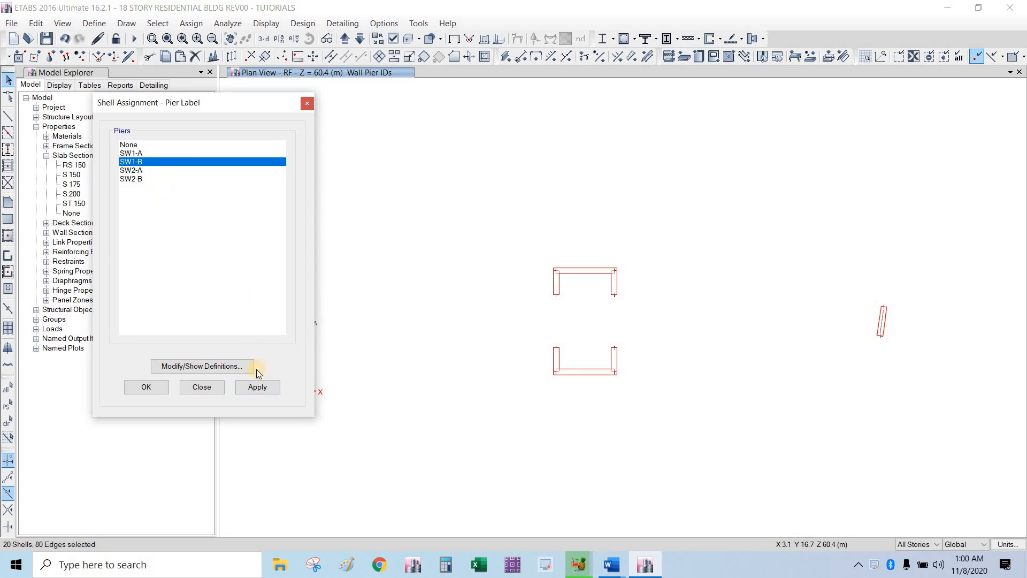
key(ctrl+2)
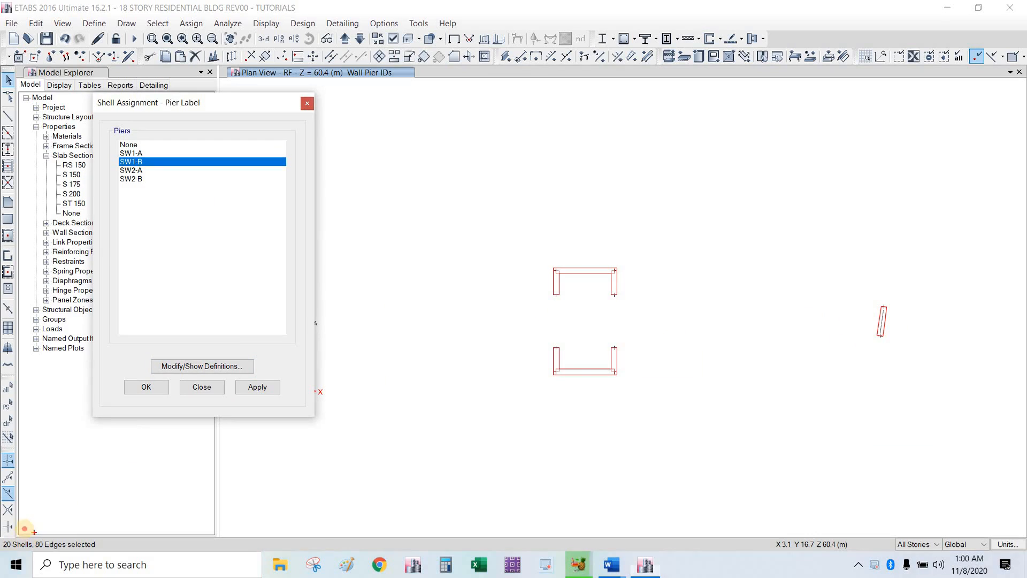
mouse_move(24, 529)
mouse_down()
mouse_move(47, 544)
mouse_move(50, 529)
mouse_up()
key(Escape)
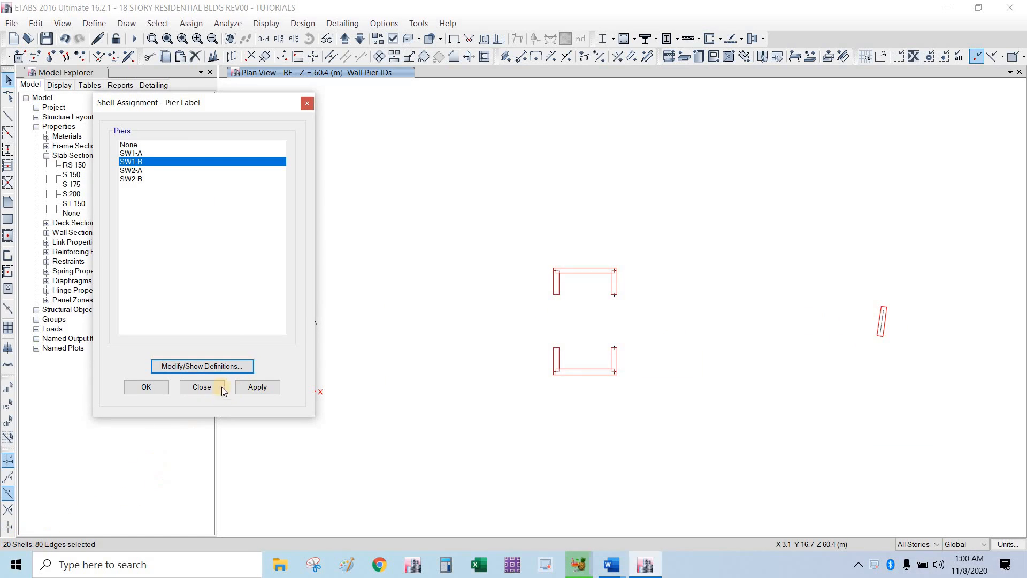
click(263, 388)
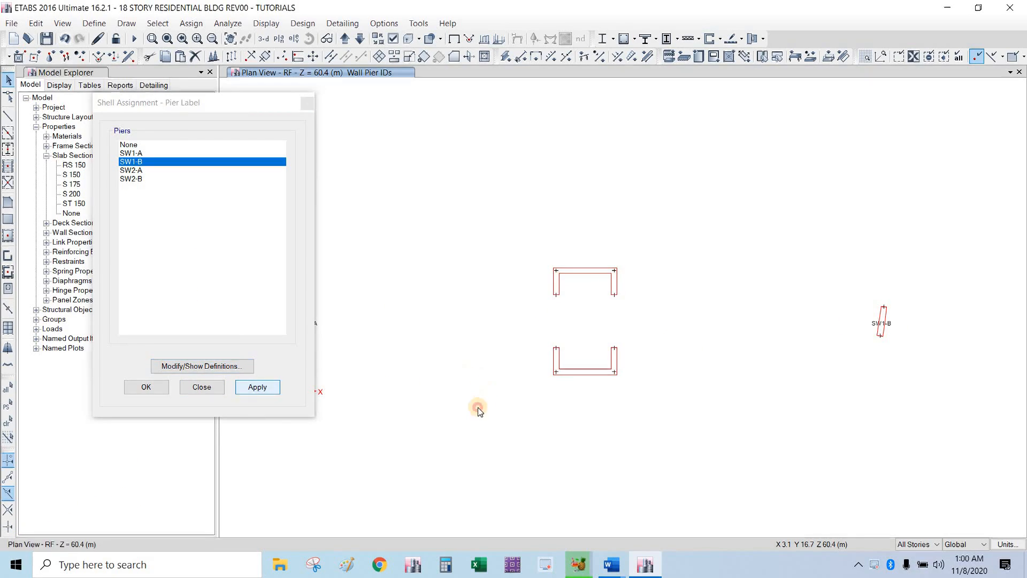
Step: Select the three walls of the lower U-shaped core in plan and assign them the pier label SW2-A
middle_drag(525, 404, 530, 383)
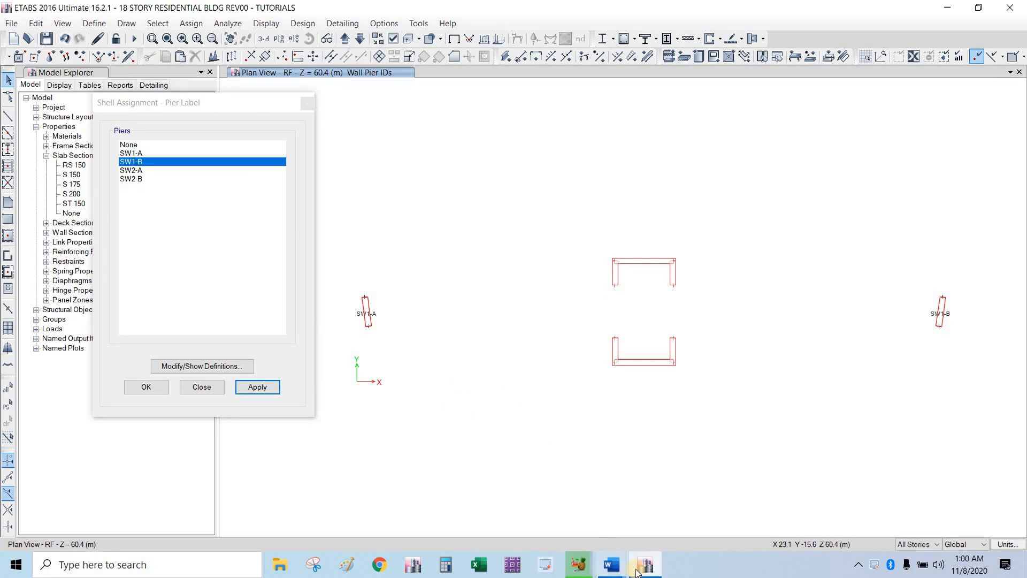
mouse_move(615, 568)
mouse_move(685, 498)
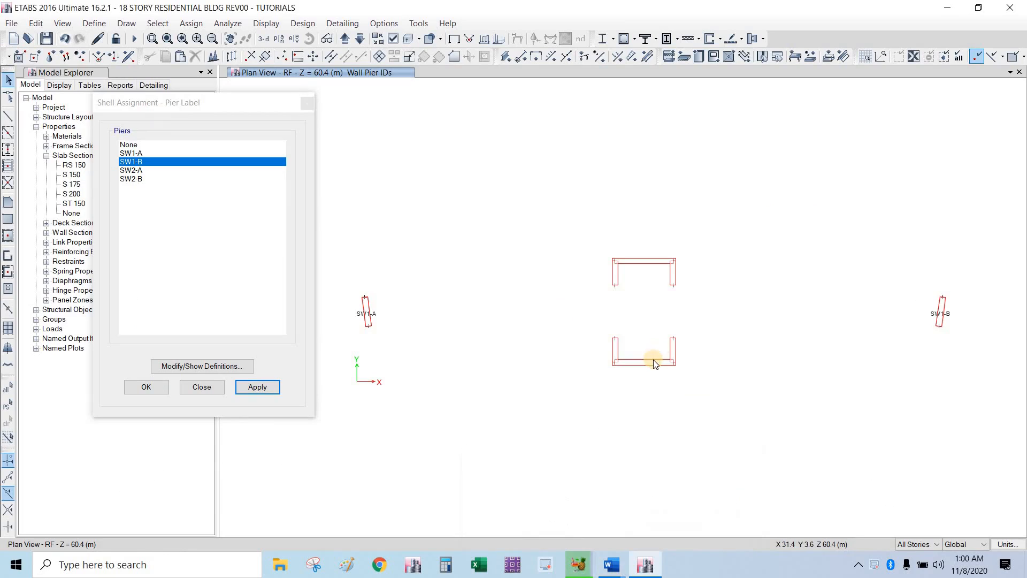
drag(642, 389, 615, 351)
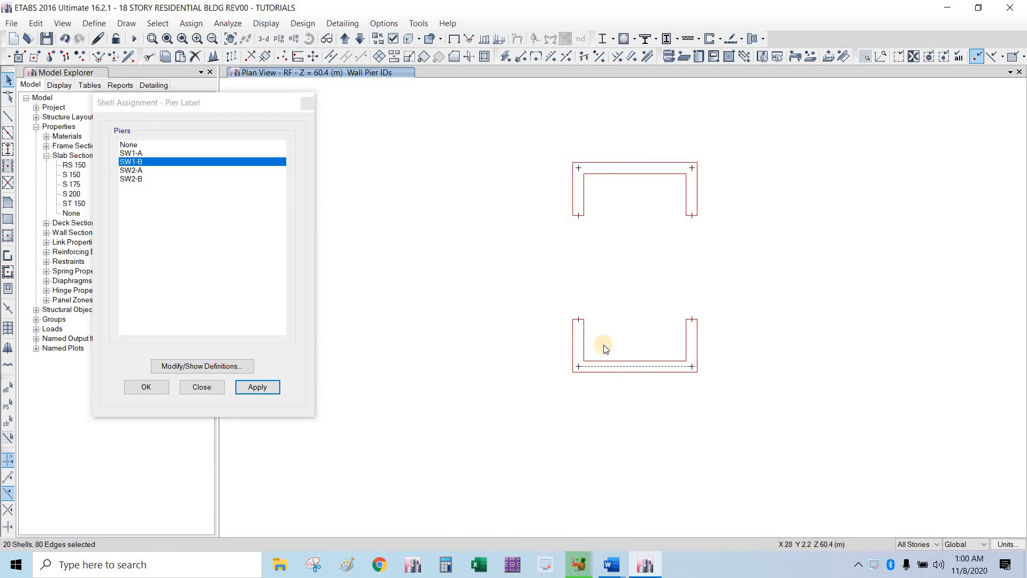
click(583, 349)
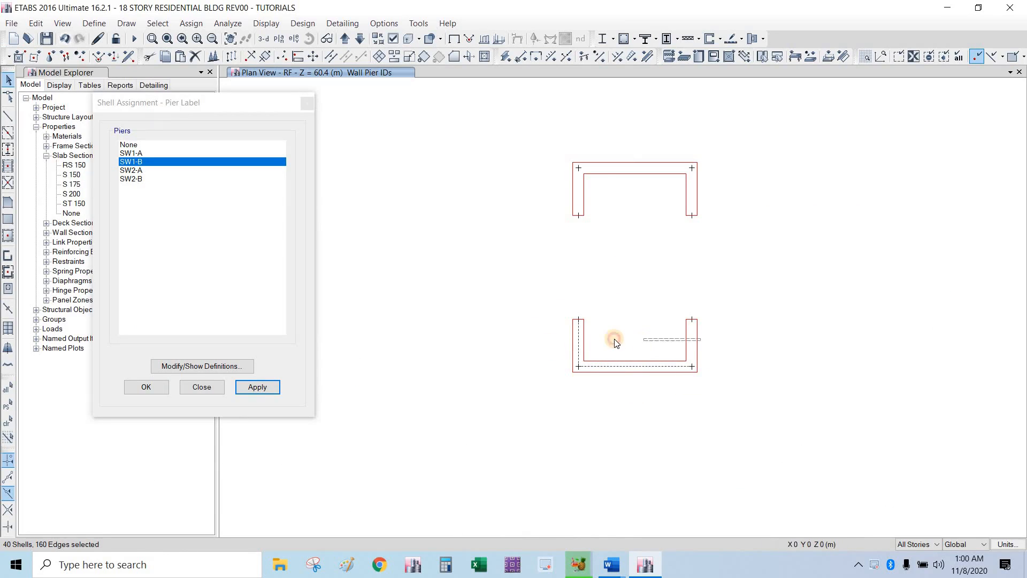
drag(698, 339, 616, 342)
click(134, 170)
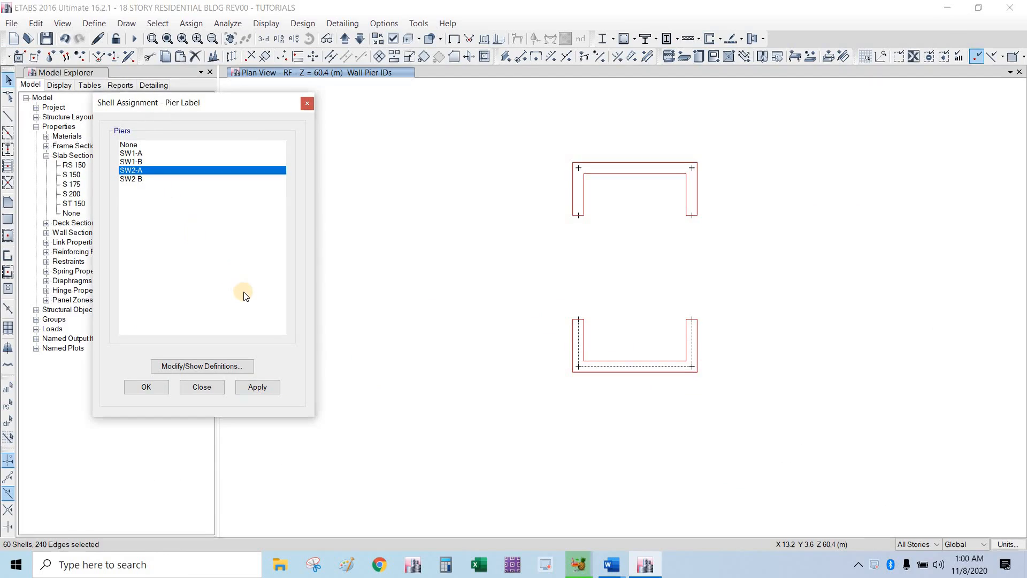
click(257, 387)
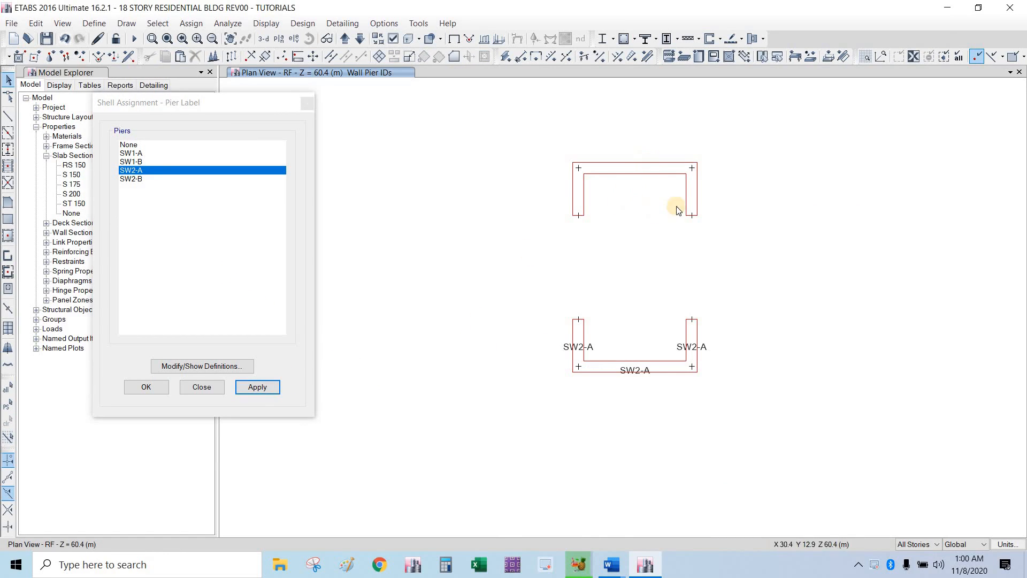
Step: Select the three walls of the upper U-shaped core in plan and assign them the pier label SW2-B
drag(707, 192, 668, 198)
click(560, 196)
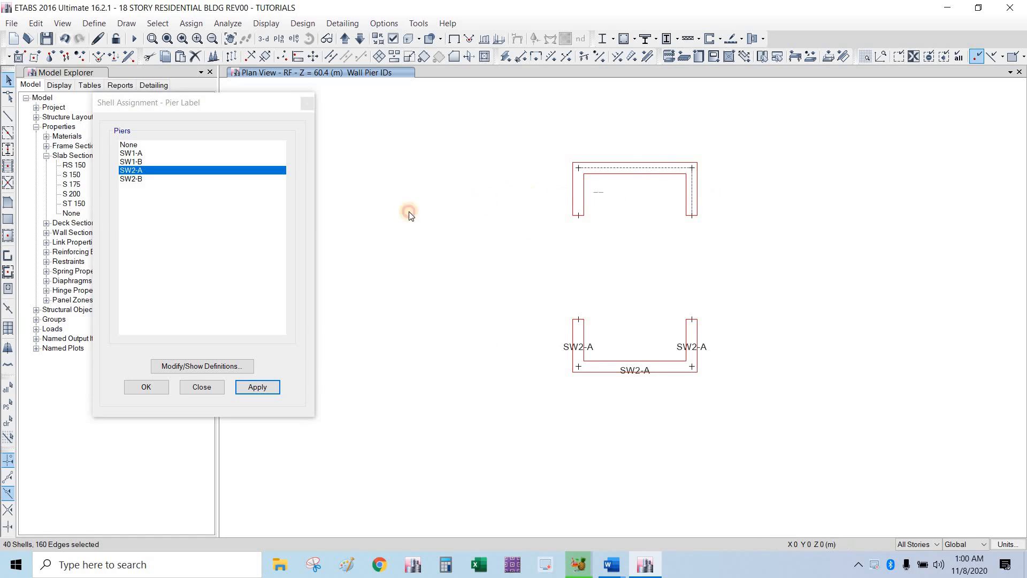
click(133, 178)
click(268, 390)
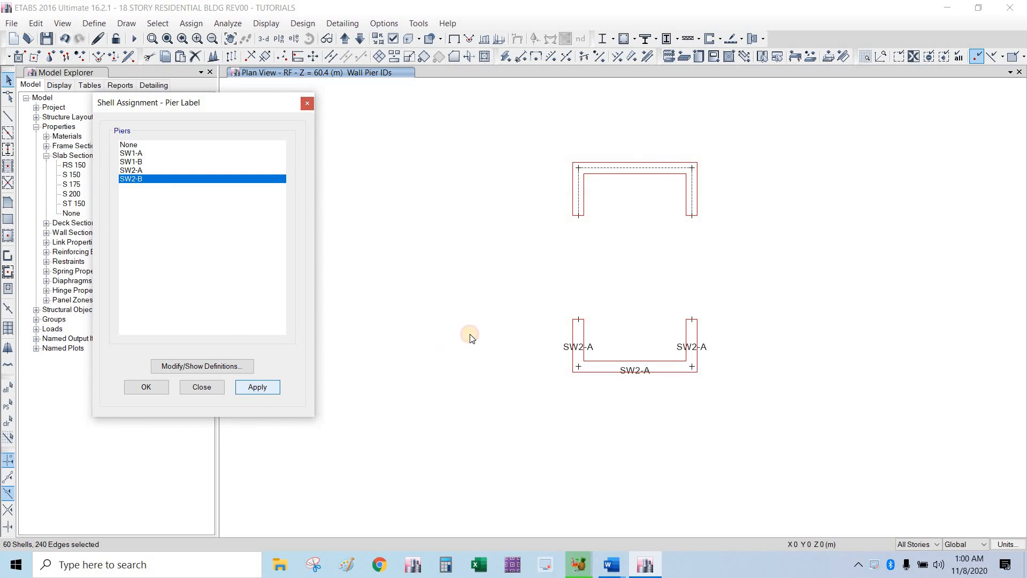
scroll(567, 347, down, 2)
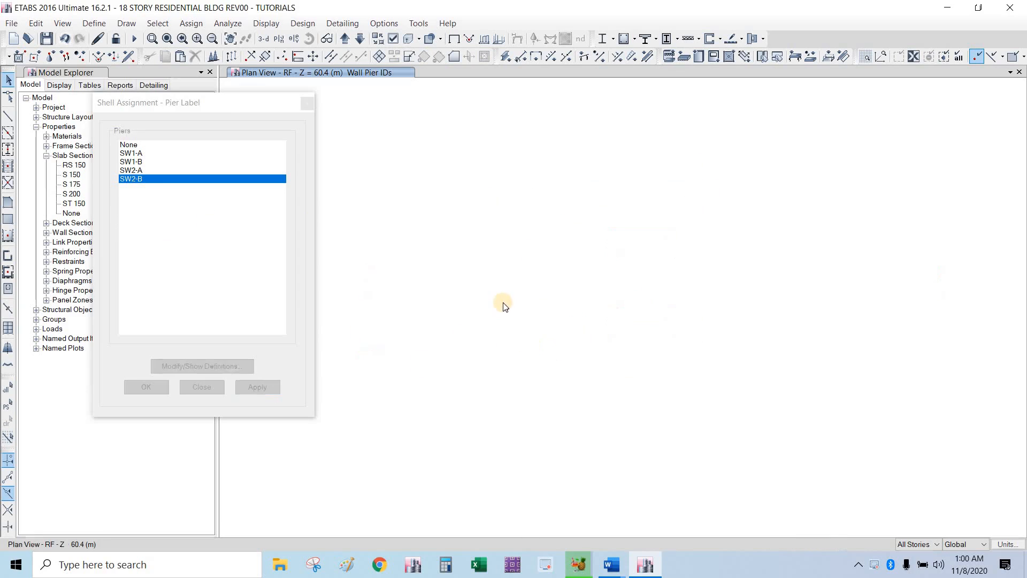
Step: Display the 3-D view and check the pier labels on the shear walls near the building's base
click(264, 39)
scroll(647, 414, up, 3)
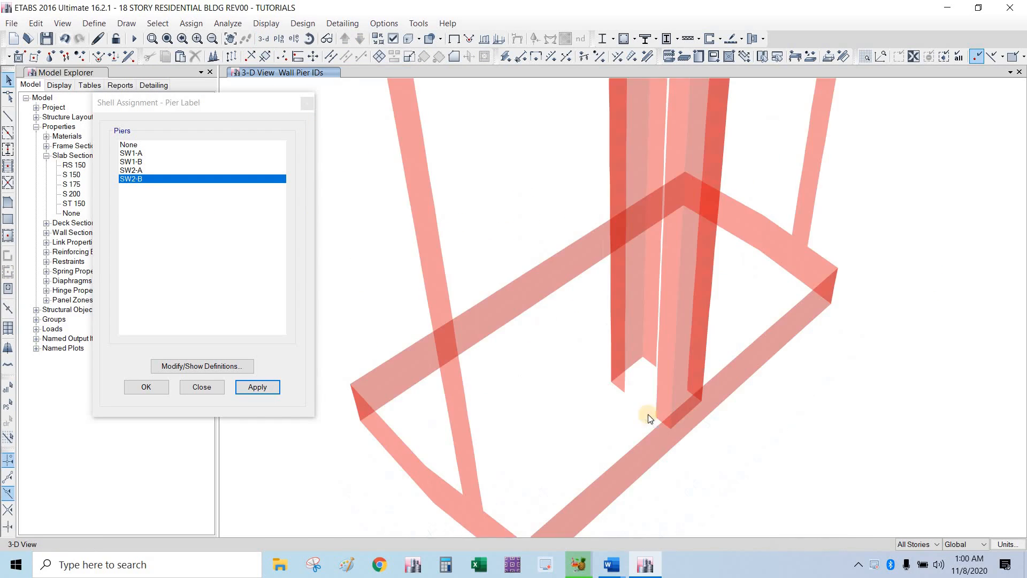
middle_drag(580, 414, 581, 331)
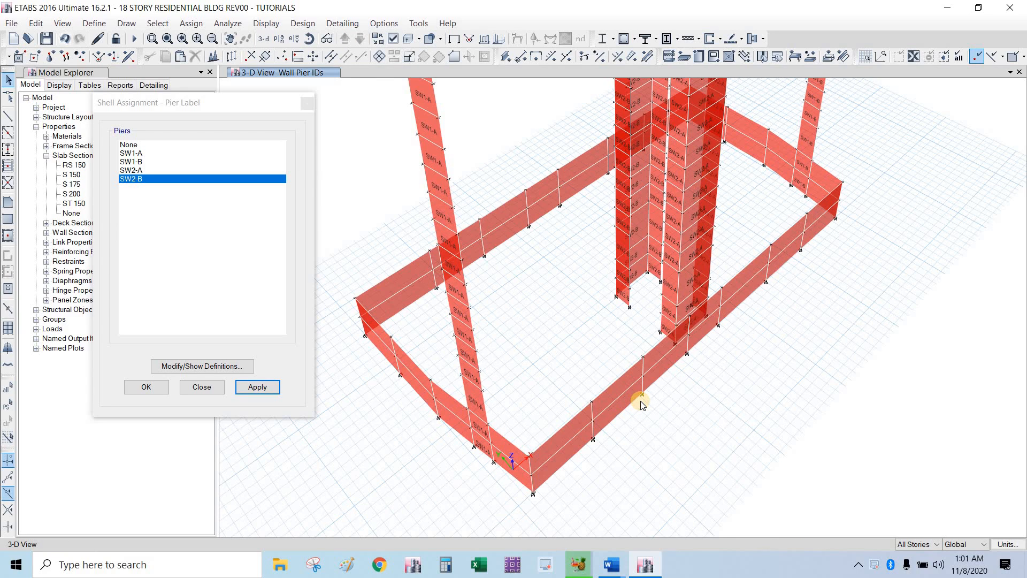
Step: Set the editing scope to One Story and examine the perimeter walls at the building's base in the 3-D view
click(917, 545)
click(883, 494)
scroll(606, 448, up, 3)
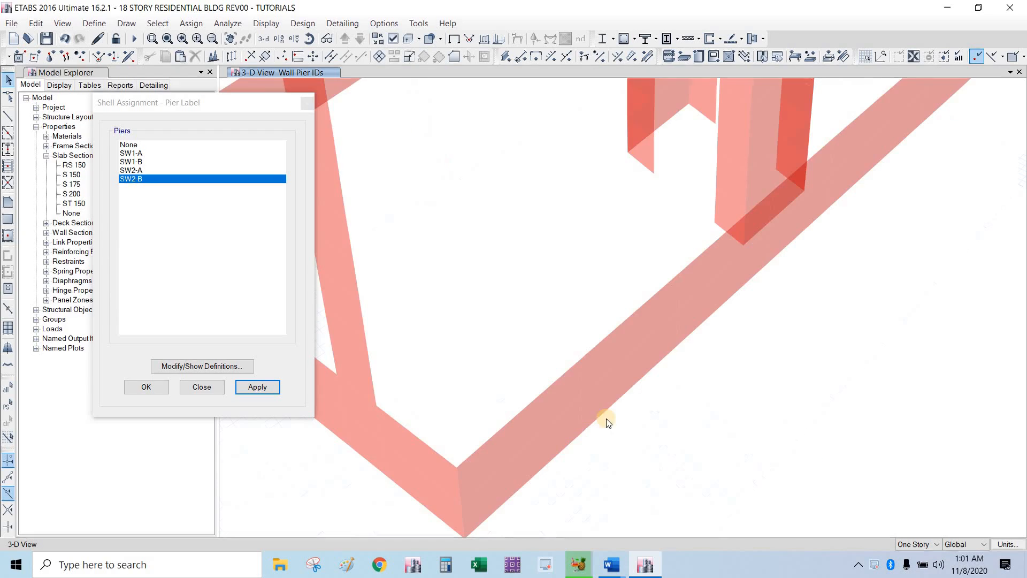
middle_drag(518, 327, 528, 268)
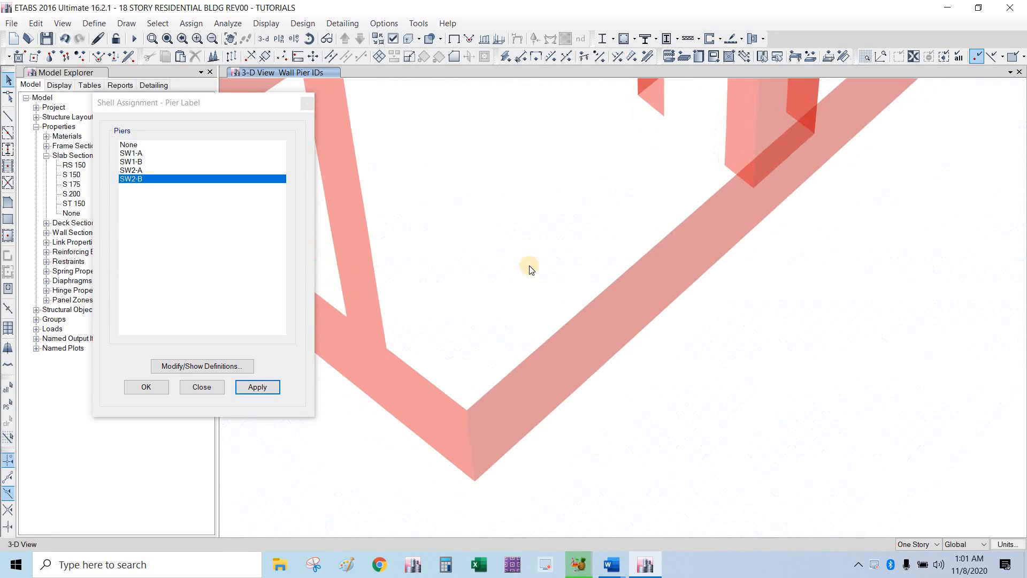
click(309, 38)
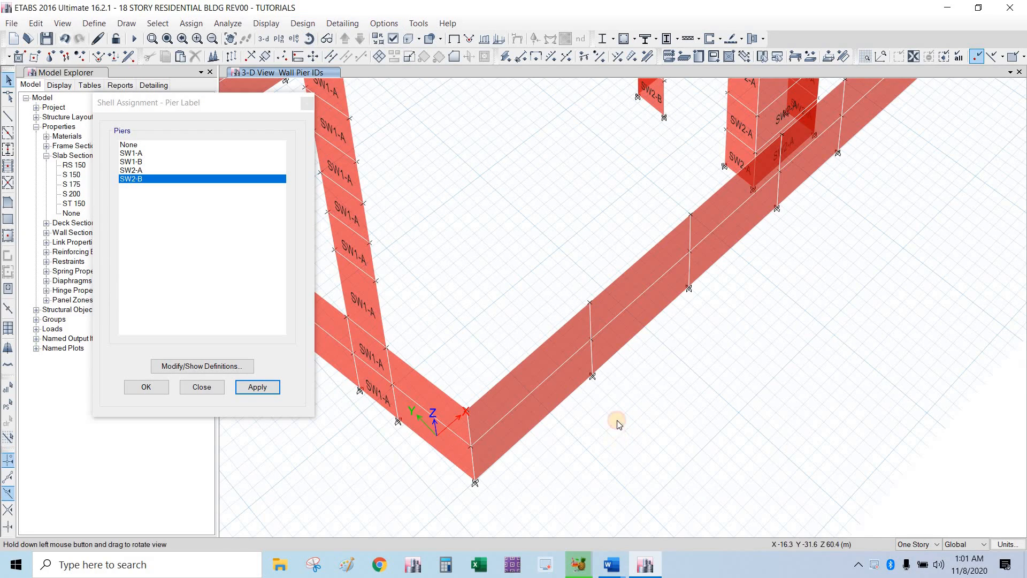
drag(637, 423, 636, 383)
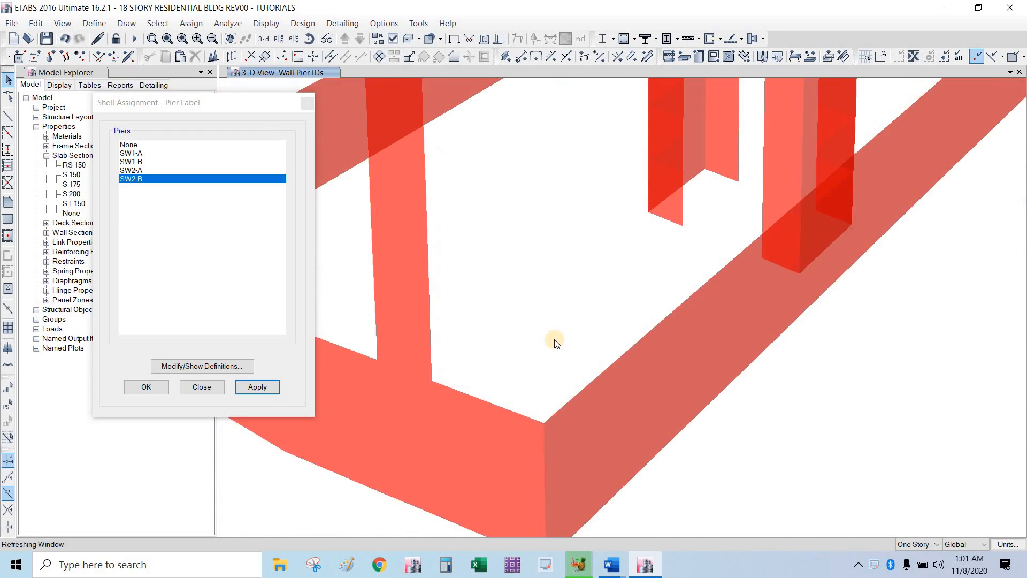
drag(557, 351, 627, 387)
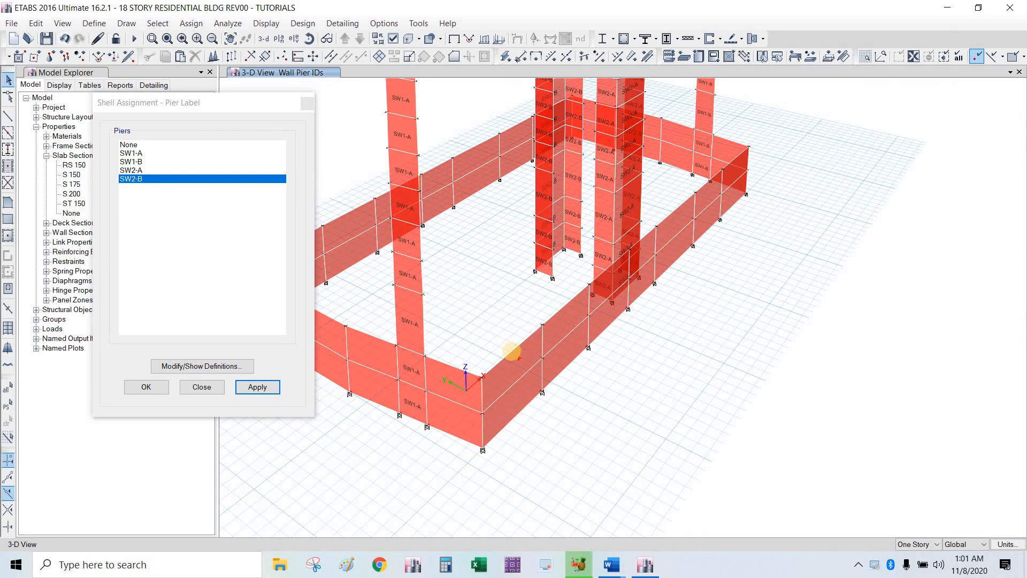
mouse_move(515, 403)
mouse_down()
mouse_move(519, 344)
mouse_move(515, 415)
mouse_up()
drag(695, 352, 689, 459)
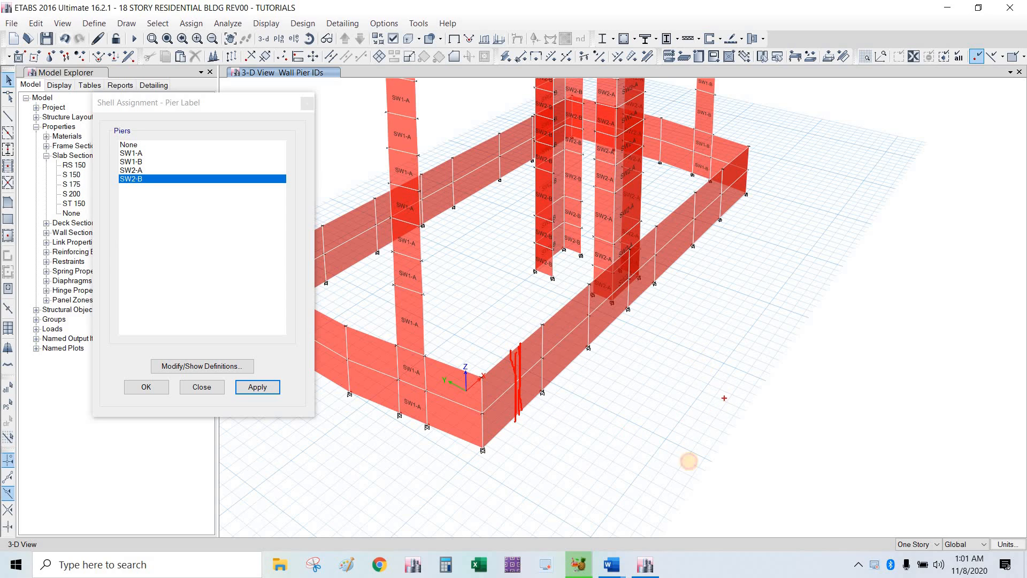
drag(705, 353, 702, 409)
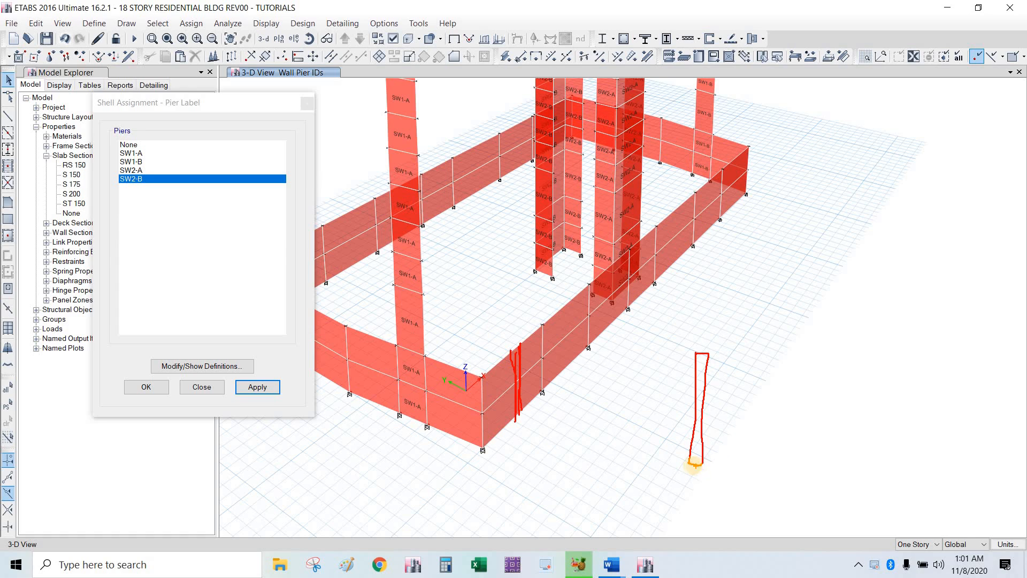
drag(715, 467, 704, 473)
drag(705, 467, 683, 476)
drag(687, 470, 677, 475)
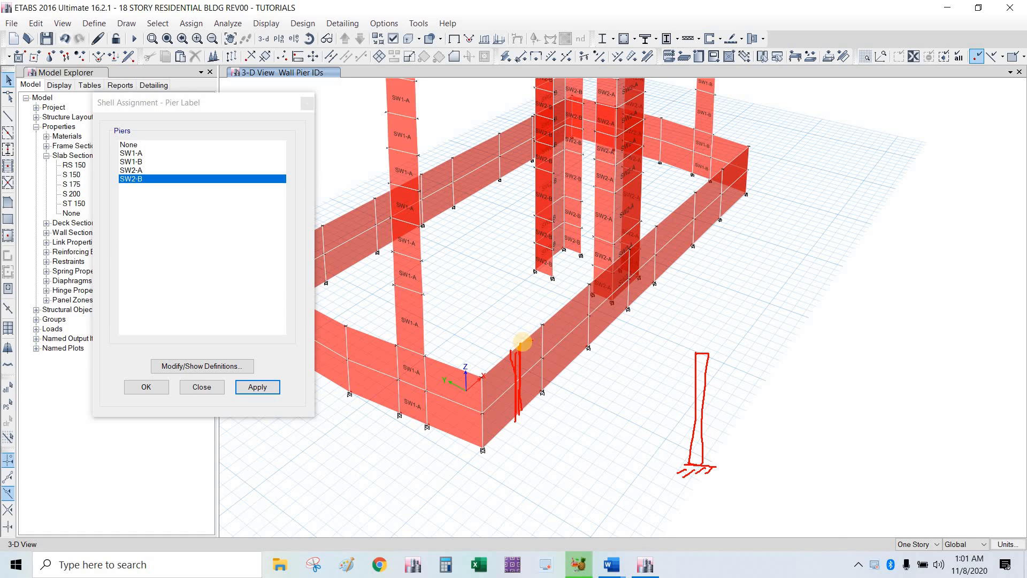
drag(519, 342, 636, 343)
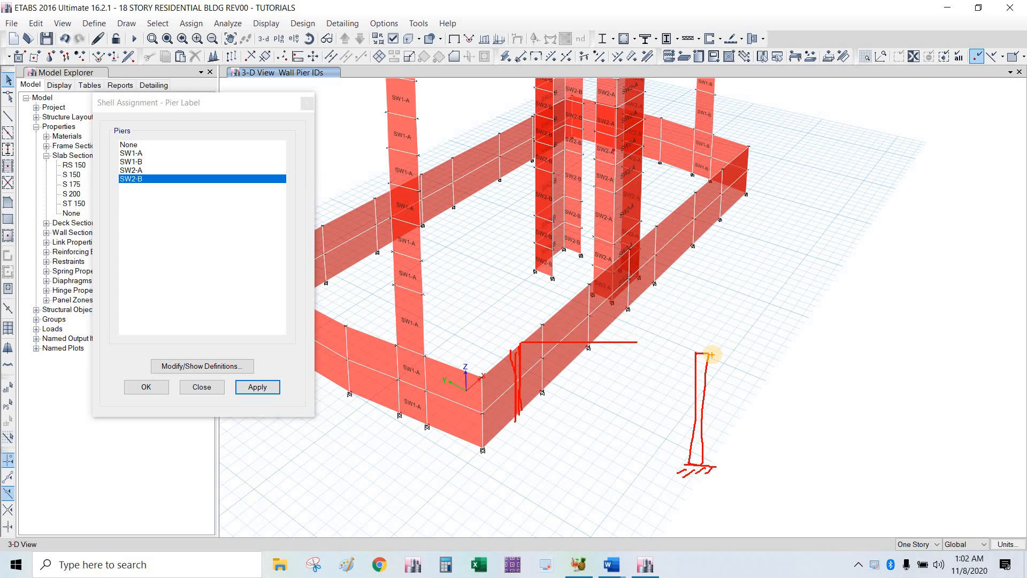
drag(712, 353, 773, 352)
drag(711, 355, 714, 395)
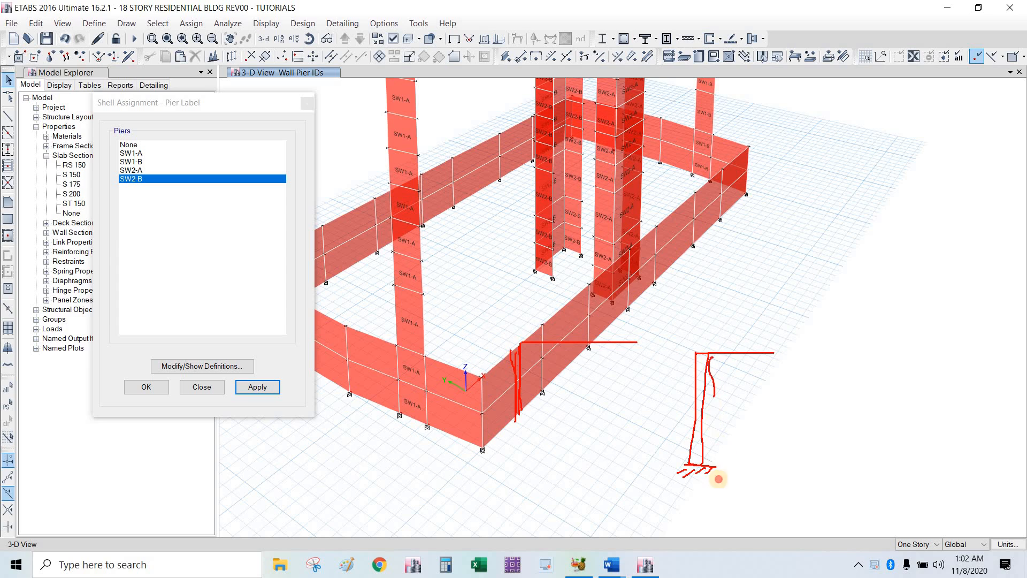
drag(712, 355, 792, 354)
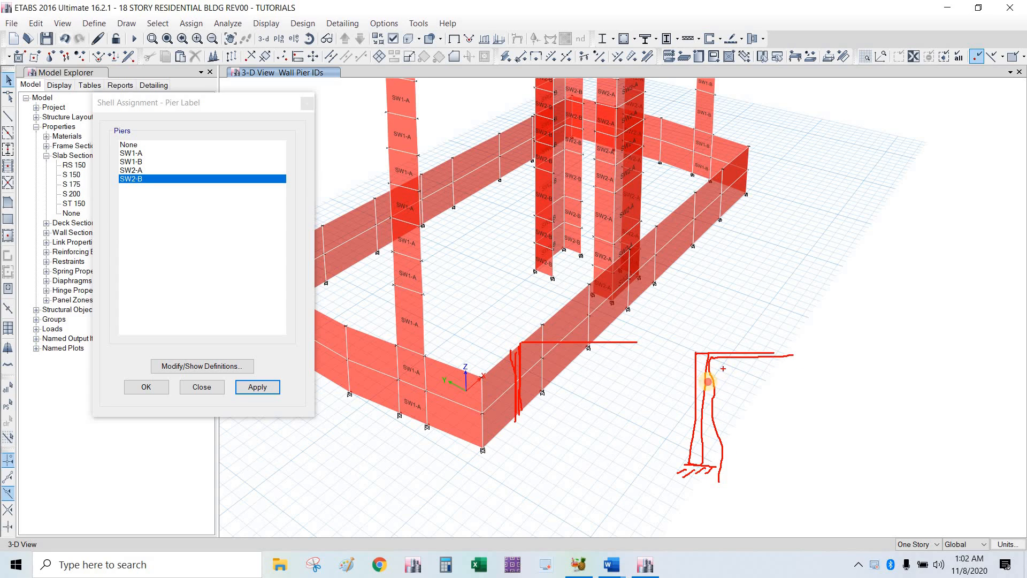
drag(708, 381, 717, 466)
drag(690, 353, 669, 353)
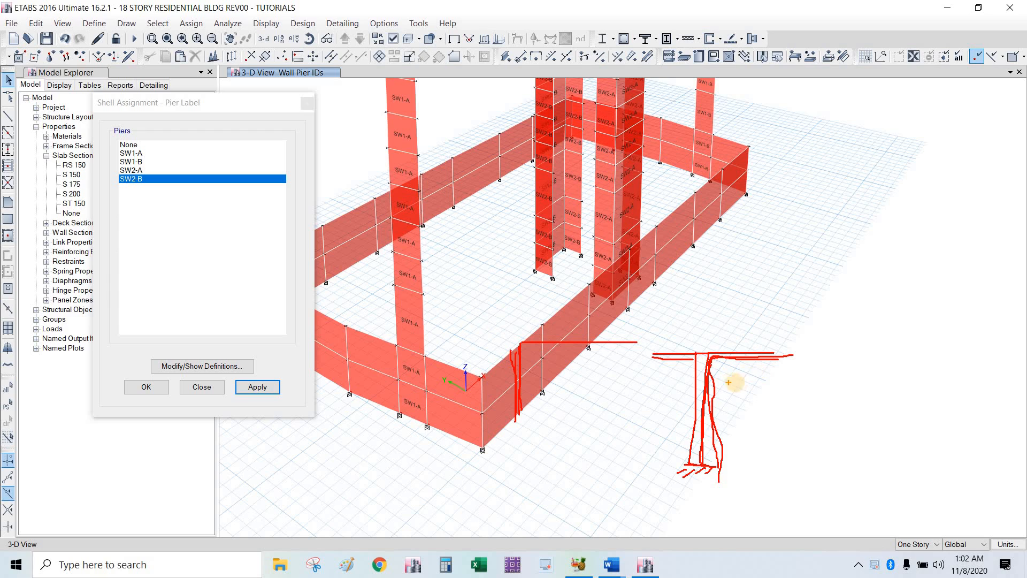
drag(736, 381, 740, 386)
mouse_move(716, 360)
mouse_down()
mouse_move(703, 463)
mouse_move(711, 454)
mouse_up()
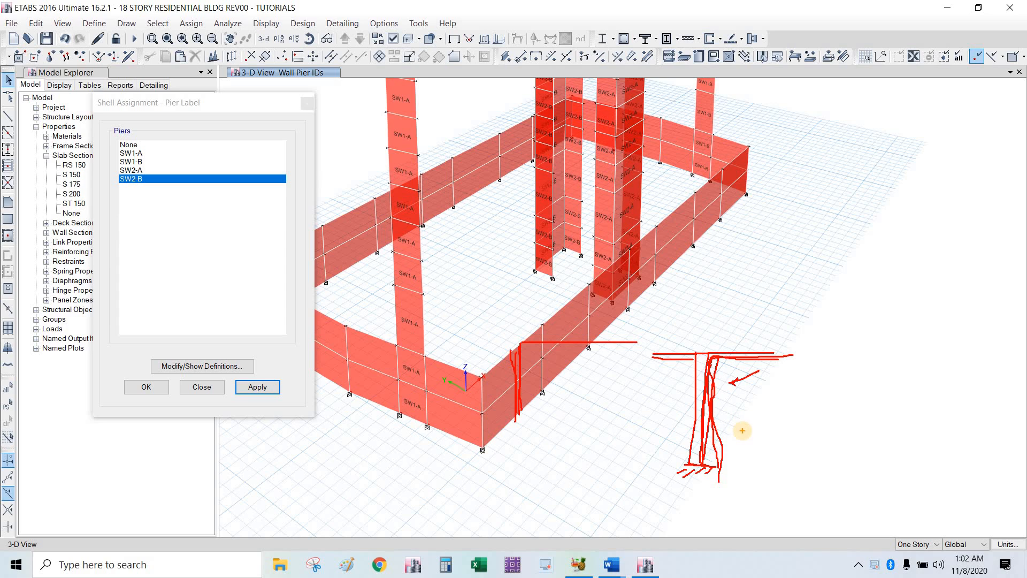
drag(720, 357, 710, 459)
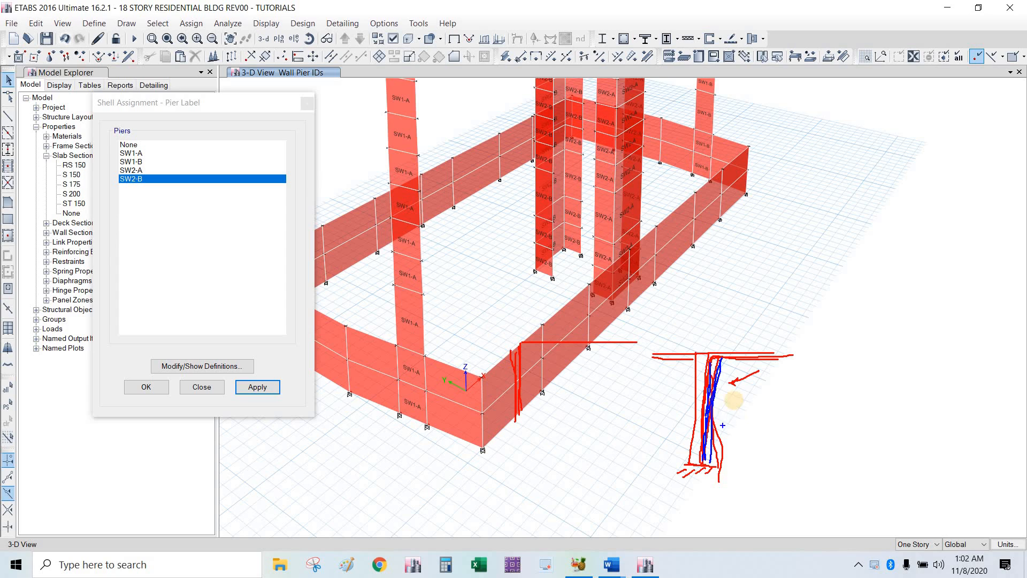
drag(720, 360, 704, 461)
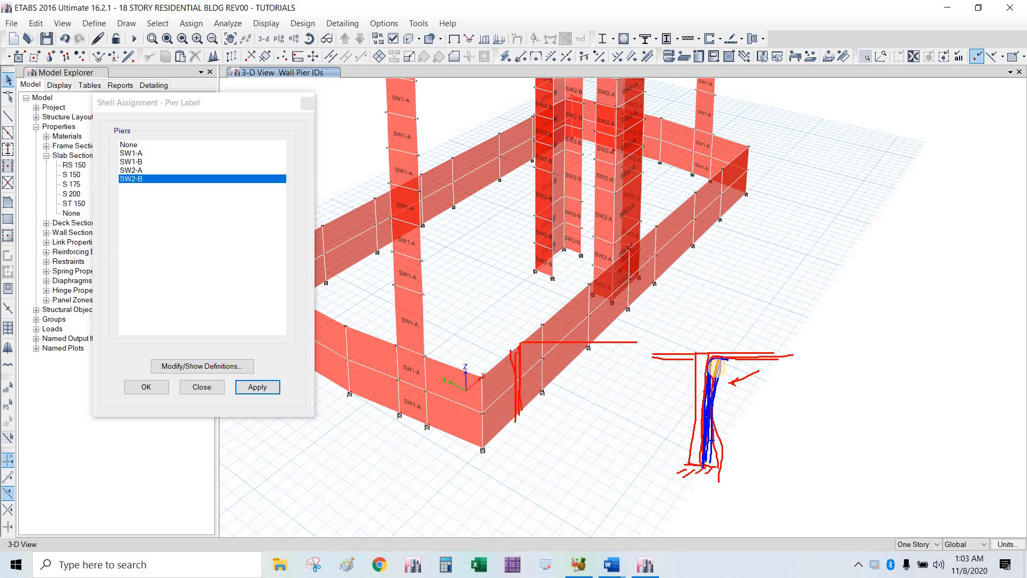
mouse_move(721, 372)
mouse_down()
mouse_move(745, 372)
mouse_move(741, 406)
mouse_up()
mouse_move(720, 424)
mouse_down()
mouse_move(740, 422)
mouse_move(733, 432)
mouse_up()
drag(721, 449, 728, 461)
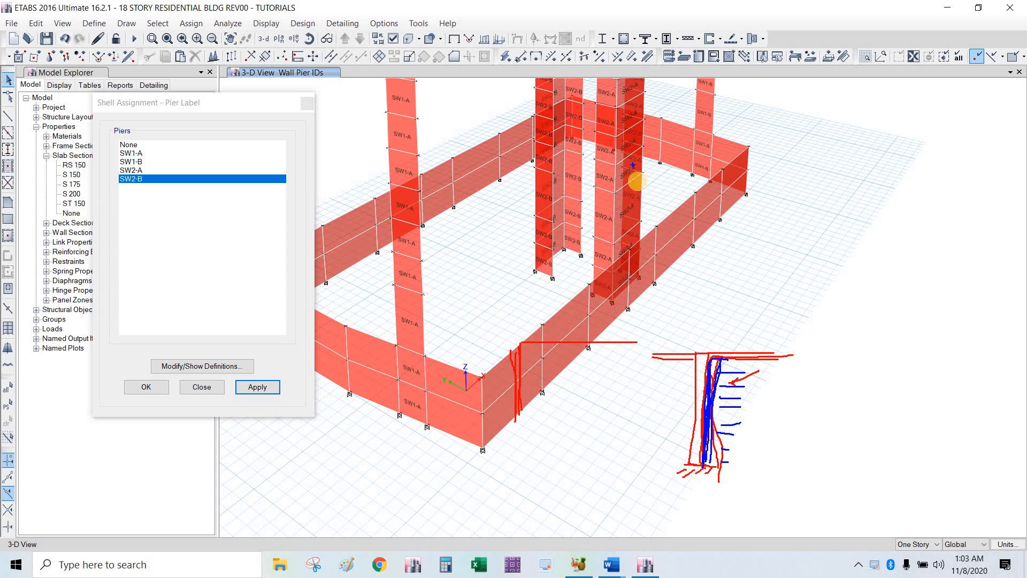
click(545, 403)
drag(545, 403, 527, 330)
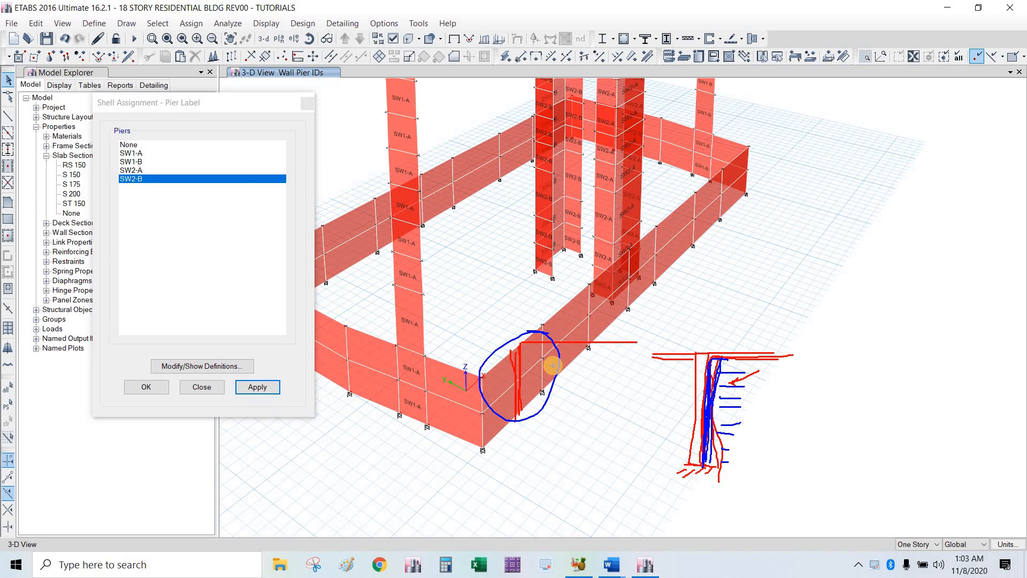
mouse_move(522, 359)
mouse_down()
mouse_move(554, 359)
mouse_move(551, 385)
mouse_up()
drag(526, 408, 543, 408)
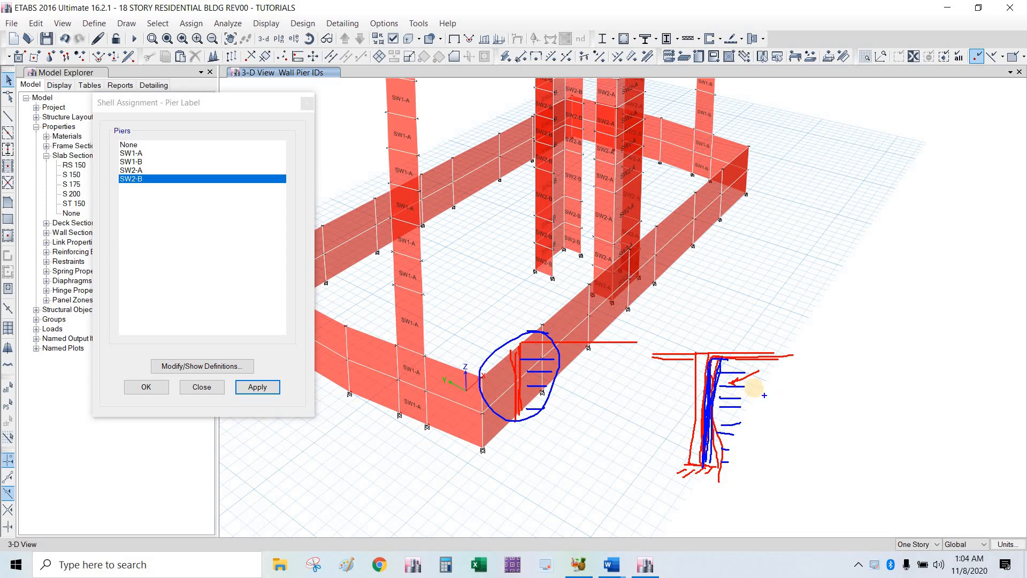
drag(771, 363, 769, 474)
mouse_move(770, 356)
mouse_down()
mouse_move(797, 355)
mouse_move(812, 474)
mouse_up()
drag(705, 469, 878, 469)
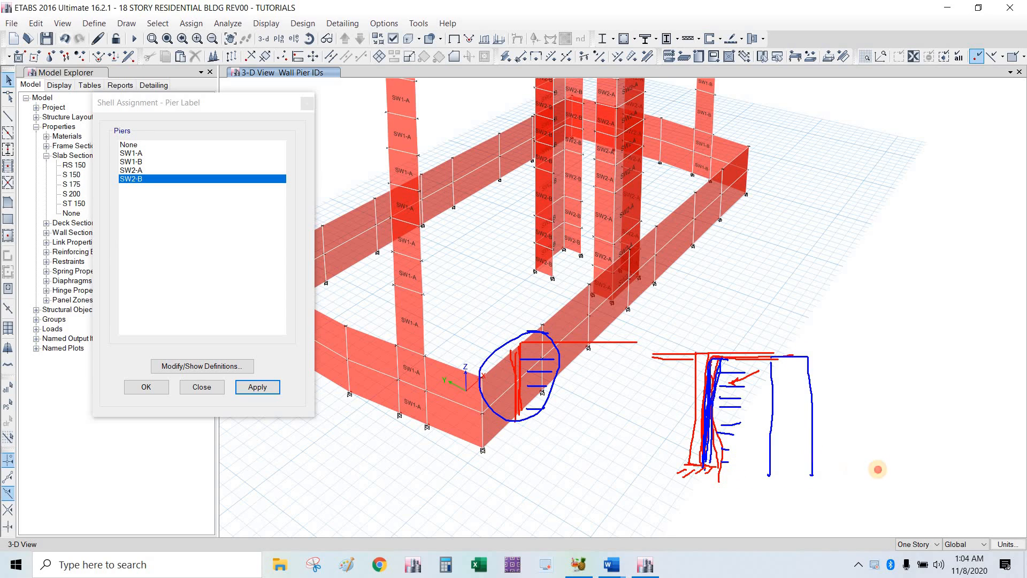
mouse_move(787, 323)
mouse_down()
mouse_move(788, 352)
mouse_move(793, 342)
mouse_move(781, 346)
mouse_up()
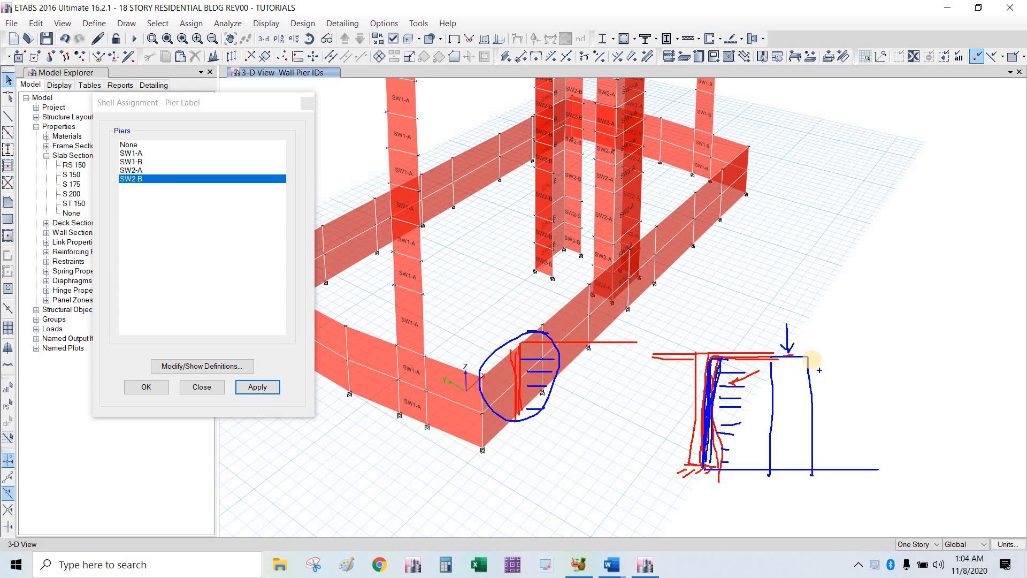
drag(809, 357, 847, 468)
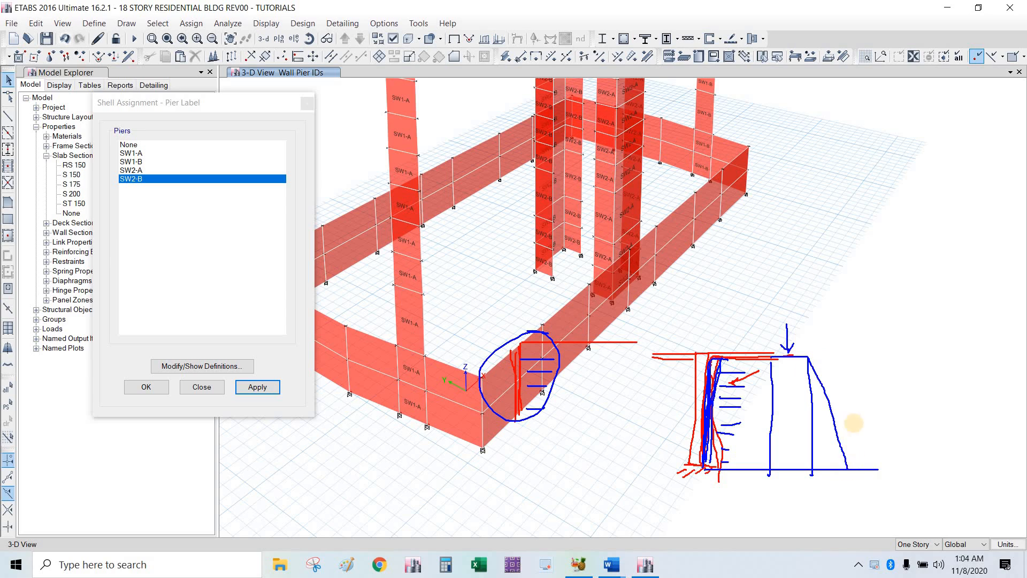
drag(855, 357, 866, 469)
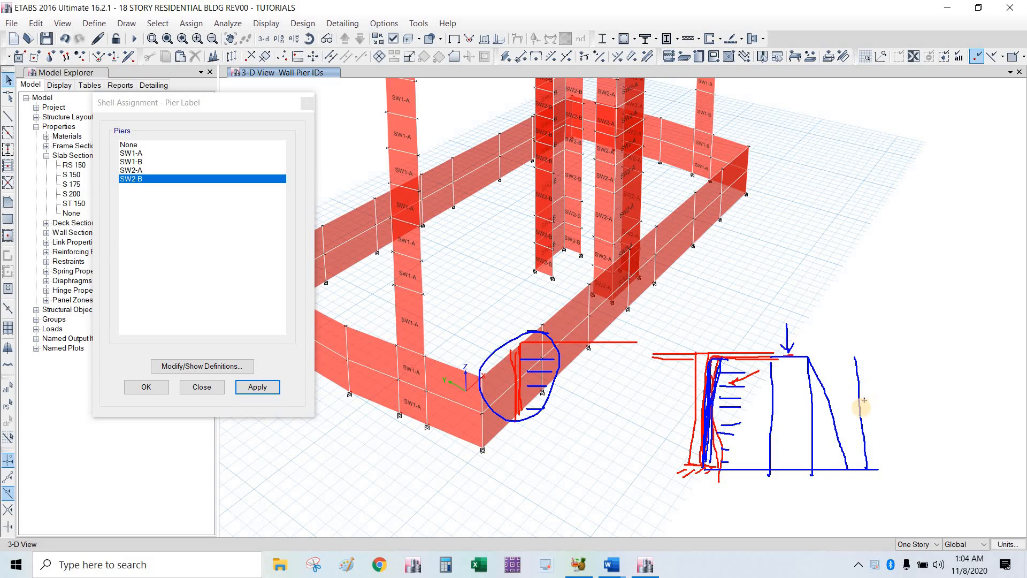
drag(860, 410, 900, 471)
mouse_move(929, 369)
mouse_down()
mouse_move(874, 334)
mouse_move(707, 491)
mouse_move(902, 363)
mouse_up()
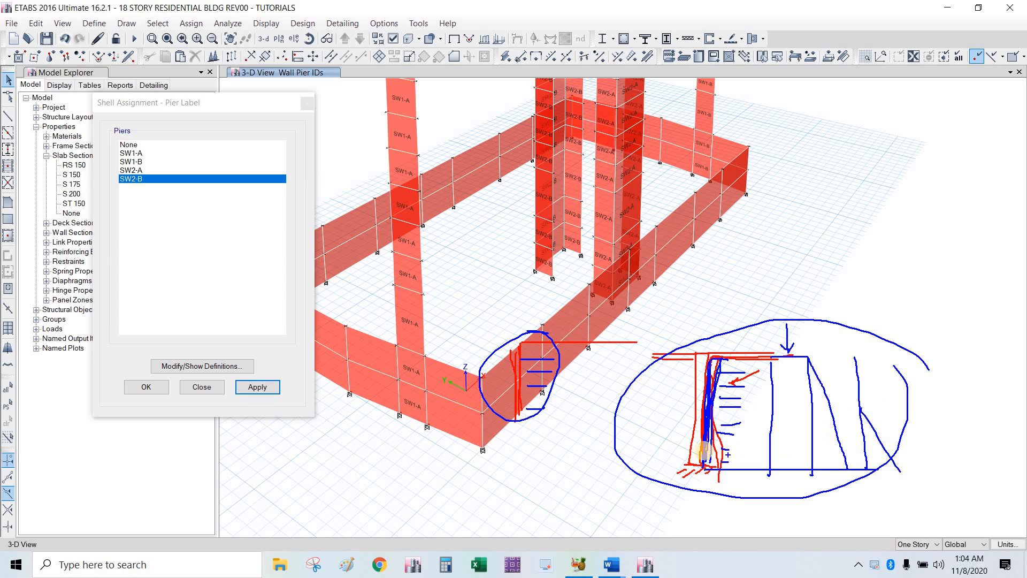
mouse_move(664, 461)
mouse_down()
mouse_move(700, 434)
mouse_move(695, 442)
mouse_up()
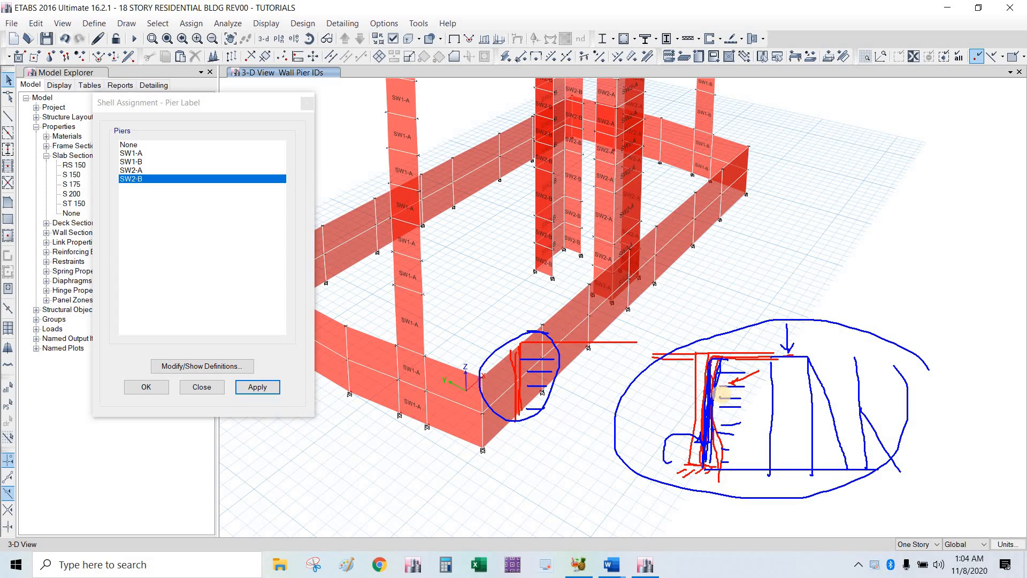
mouse_move(724, 395)
mouse_down()
mouse_move(755, 395)
mouse_move(742, 423)
mouse_up()
drag(729, 445, 735, 447)
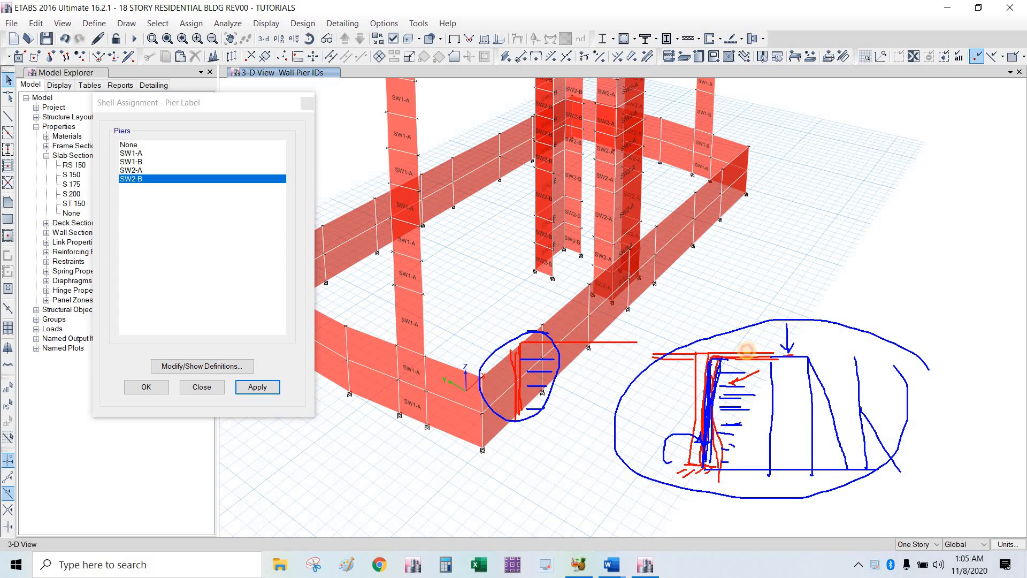
mouse_move(947, 234)
mouse_down()
mouse_move(796, 233)
mouse_move(951, 250)
mouse_up()
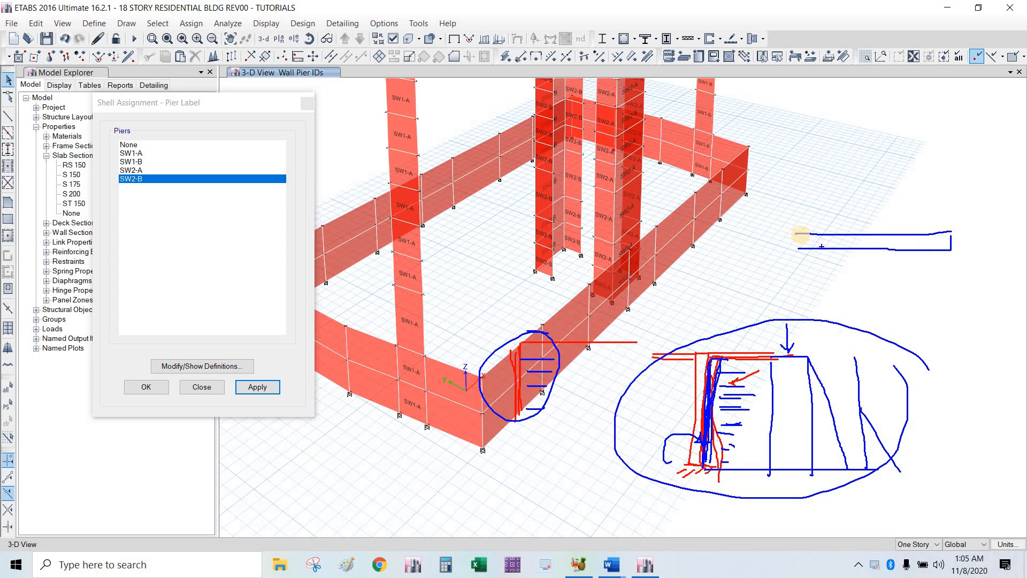
mouse_move(799, 250)
mouse_down()
mouse_move(799, 238)
mouse_move(787, 246)
mouse_up()
drag(803, 246, 786, 256)
drag(797, 256, 790, 259)
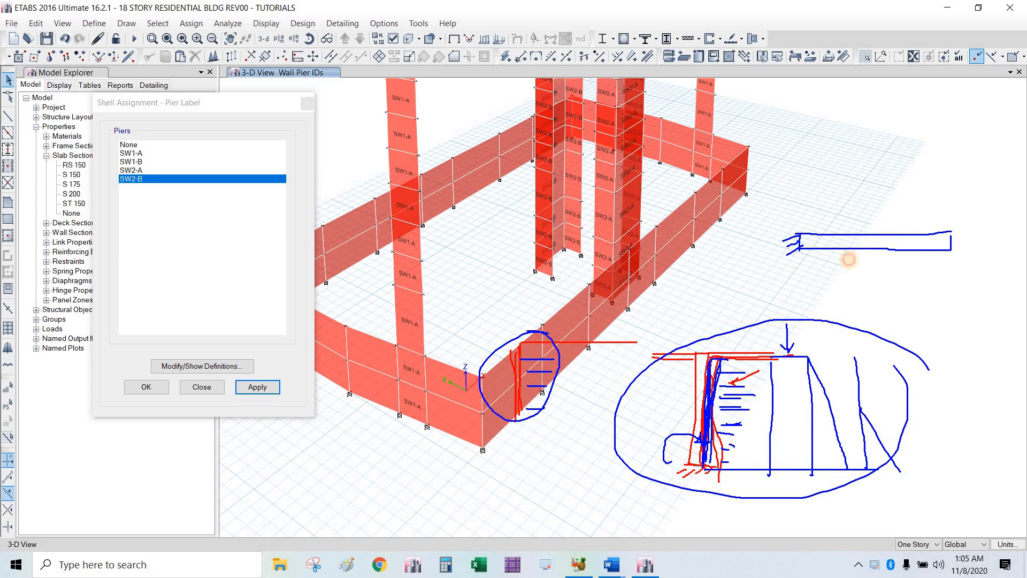
mouse_move(951, 251)
mouse_down()
mouse_move(944, 260)
mouse_move(960, 261)
mouse_up()
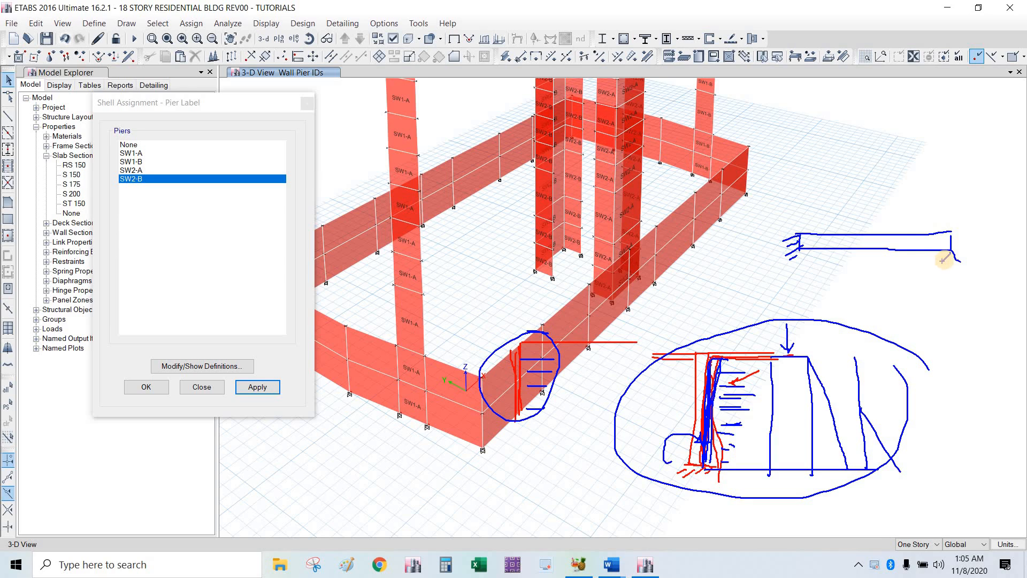
drag(945, 265, 944, 266)
mouse_move(816, 255)
mouse_down()
mouse_move(804, 278)
mouse_move(838, 266)
mouse_up()
drag(865, 251, 859, 273)
drag(918, 259, 916, 265)
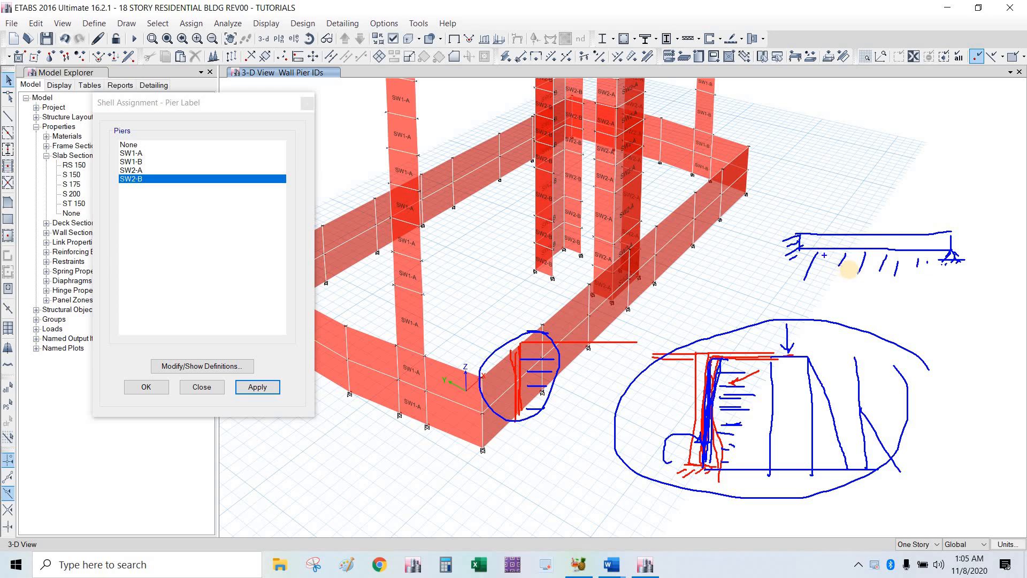
mouse_move(799, 233)
mouse_down()
mouse_move(808, 201)
mouse_move(936, 199)
mouse_move(951, 251)
mouse_up()
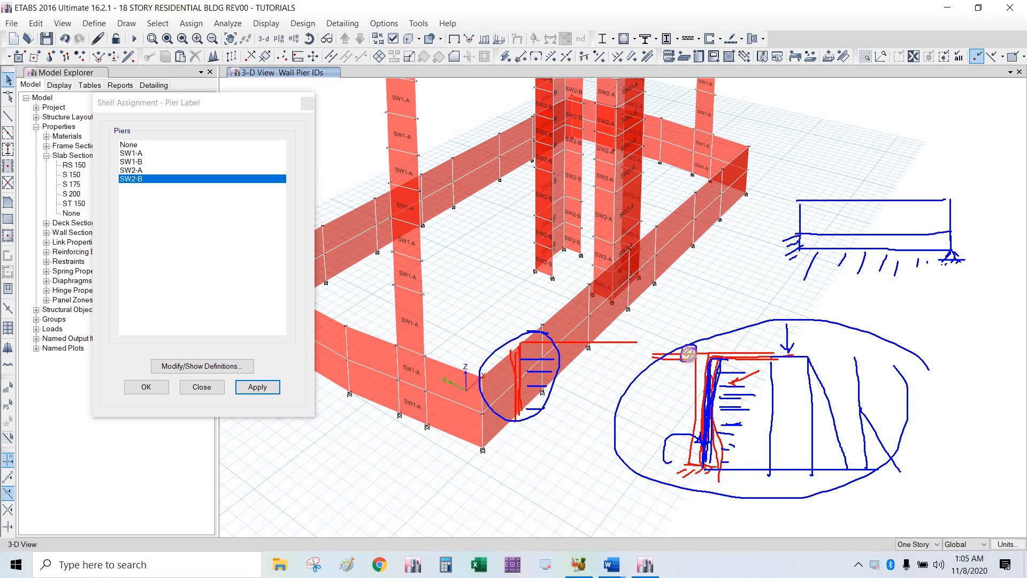
drag(688, 353, 689, 354)
drag(652, 403, 693, 411)
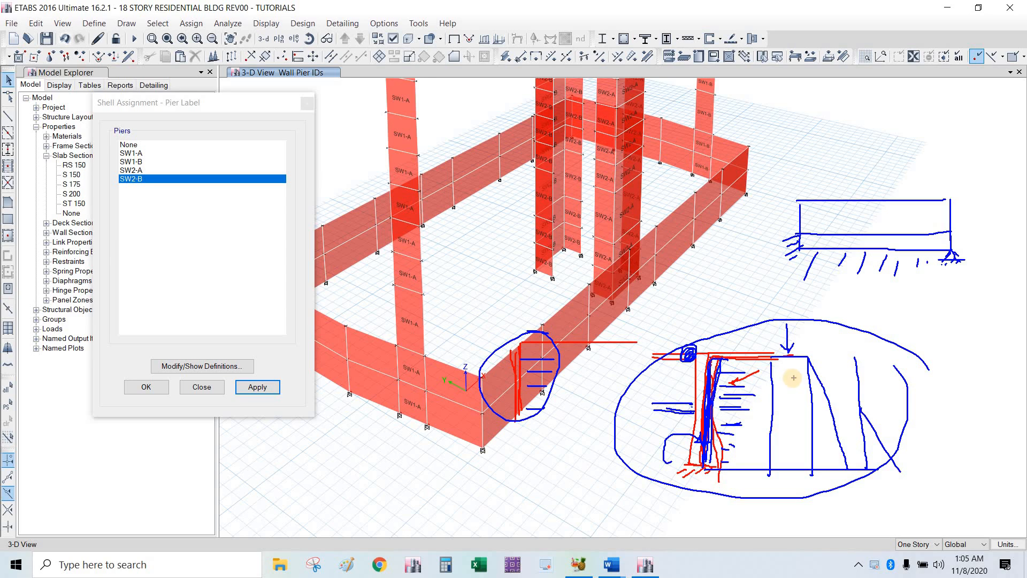
key(Escape)
Step: Switch to STEP BY STEP PROCEDURE.docx in Word and review item 10, Slab Adequacy Check, including its minimum thickness computation entry
mouse_move(692, 369)
middle_down()
mouse_move(751, 430)
mouse_move(740, 444)
middle_up()
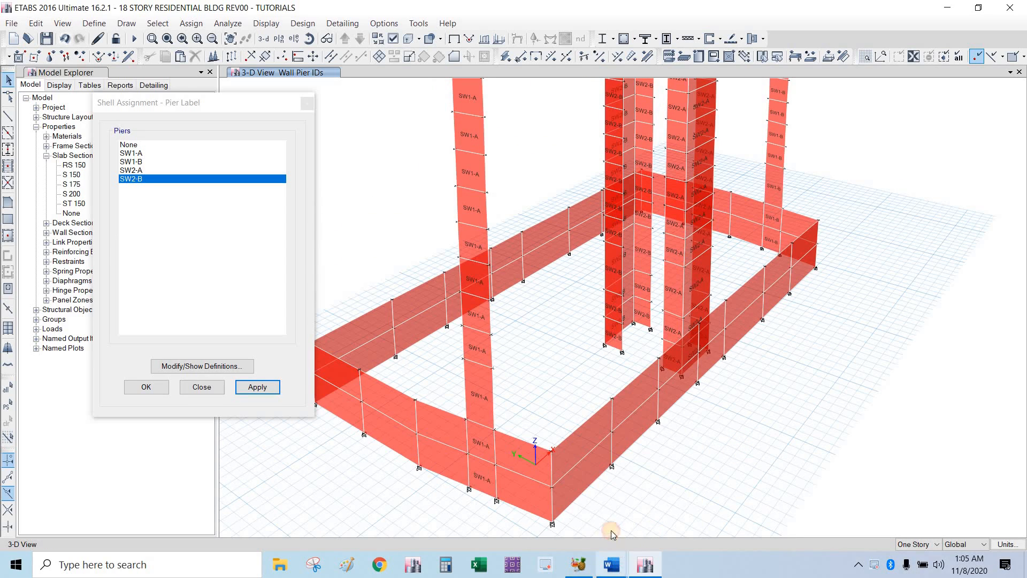
mouse_move(625, 566)
click(562, 482)
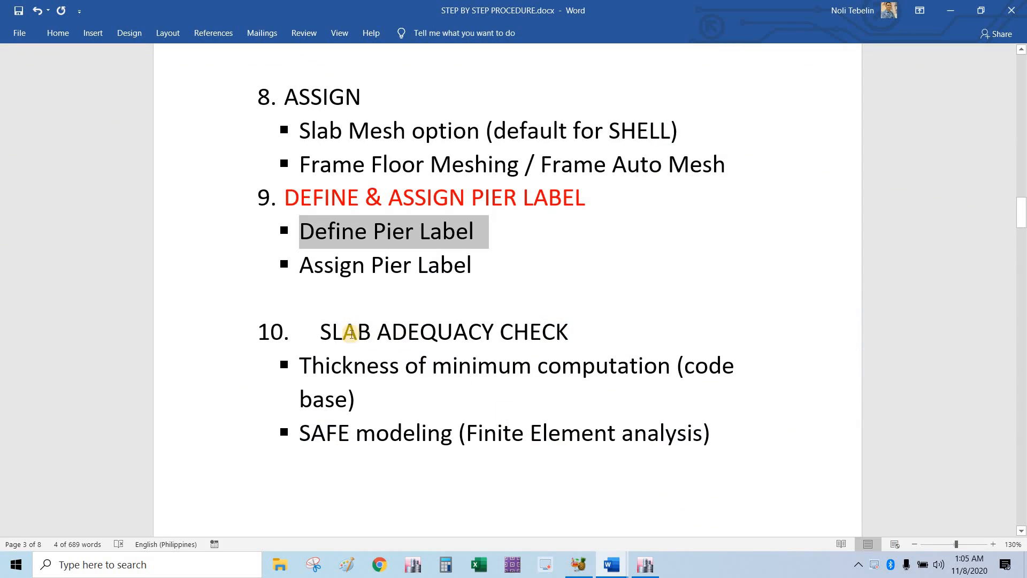
drag(321, 332, 524, 336)
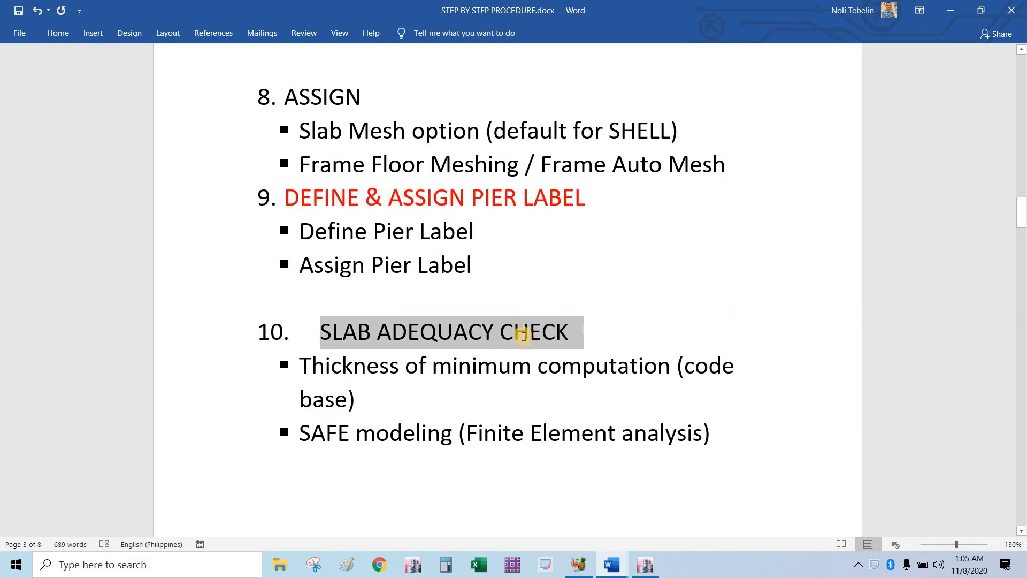
click(399, 365)
scroll(393, 289, down, 2)
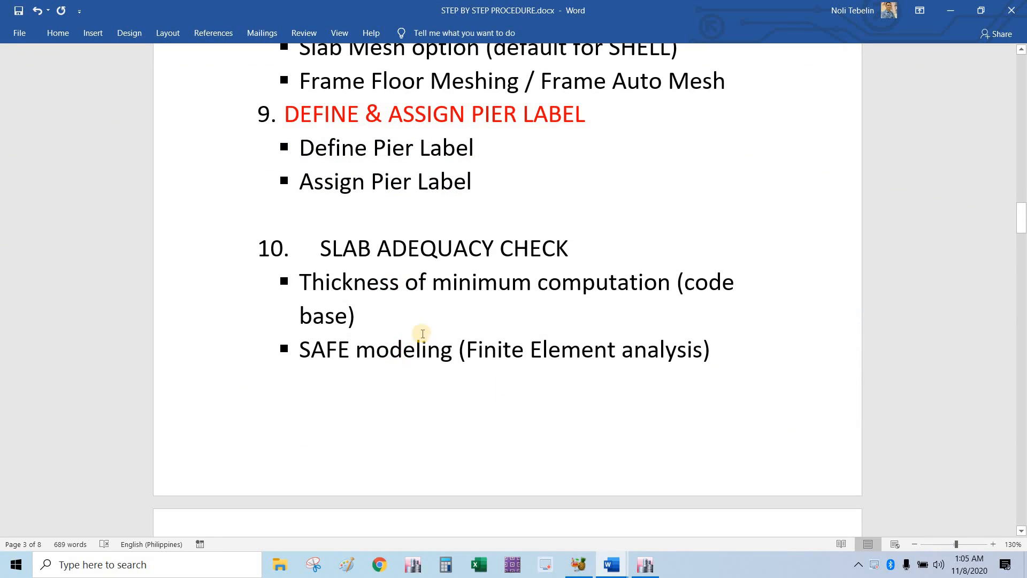
scroll(406, 334, down, 1)
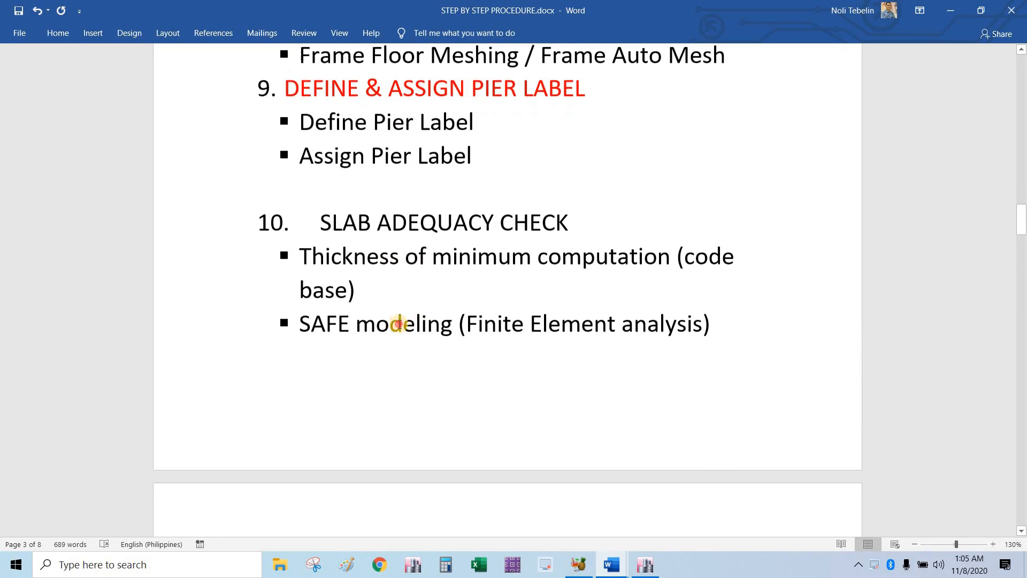
drag(299, 254, 418, 259)
click(311, 255)
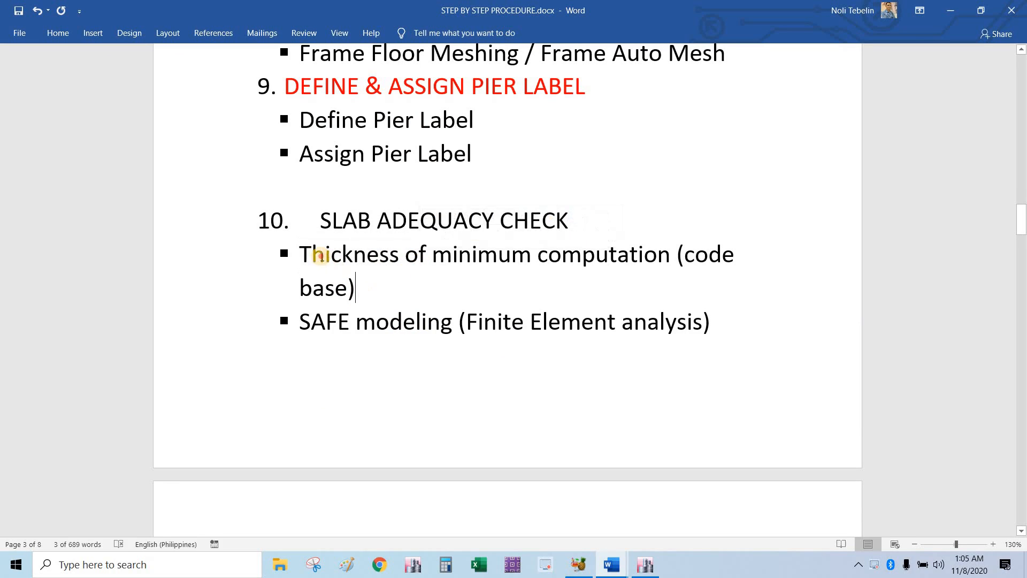
triple_click(312, 254)
click(312, 254)
drag(355, 270, 376, 288)
click(440, 285)
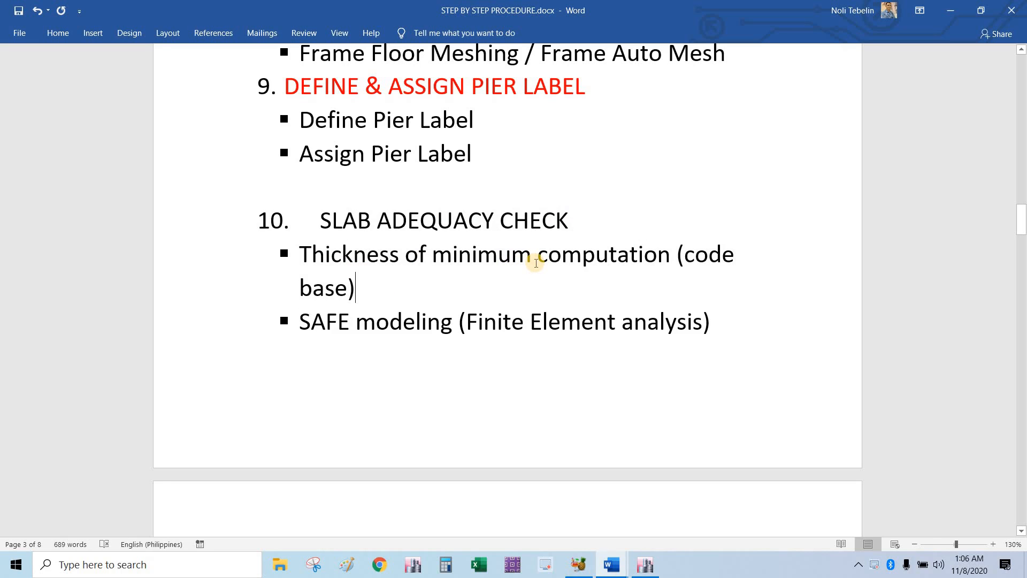
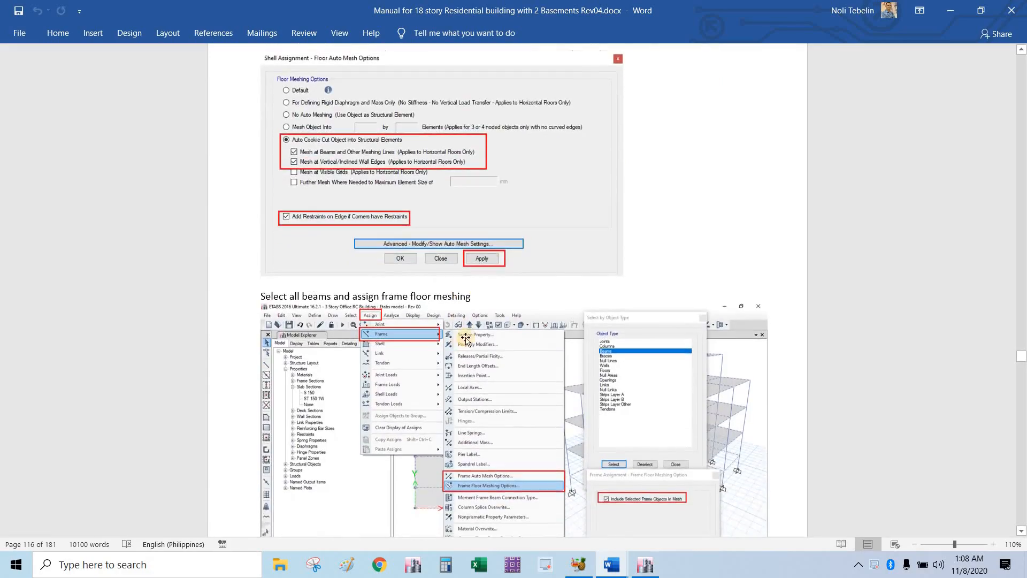
Step: Read section 45 of the 18-story building manual on slab thickness adequacy analysis using SAFE, including the options for exporting to SAFE
scroll(483, 335, down, 15)
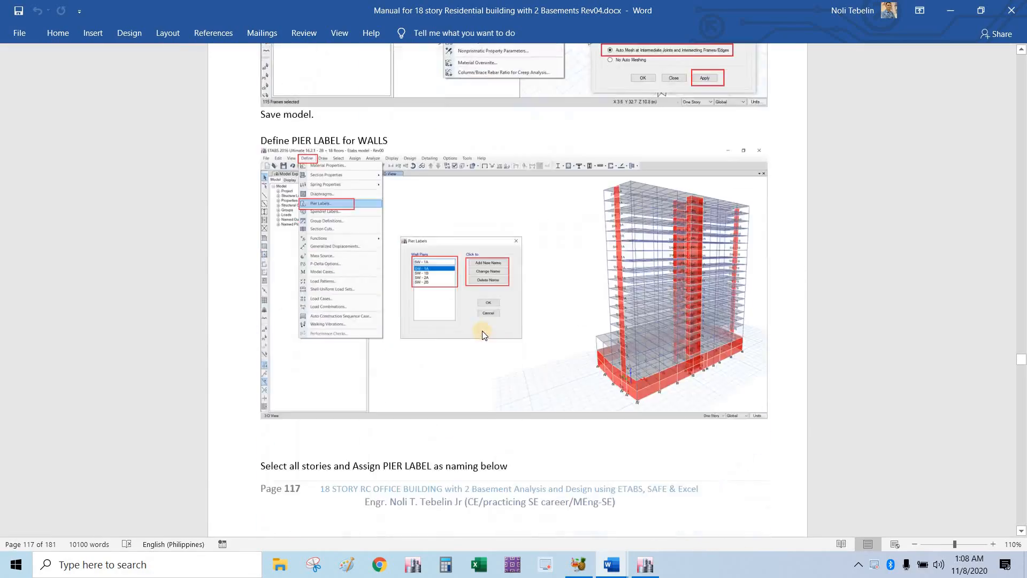
scroll(479, 325, down, 10)
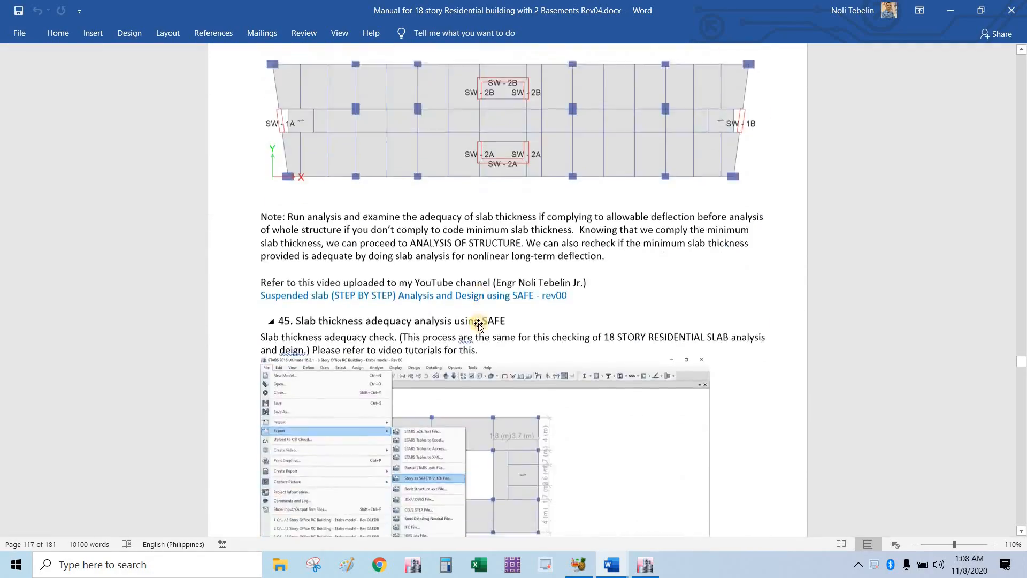
ctrl+scroll(385, 244, up, 2)
ctrl+scroll(385, 244, up, 2)
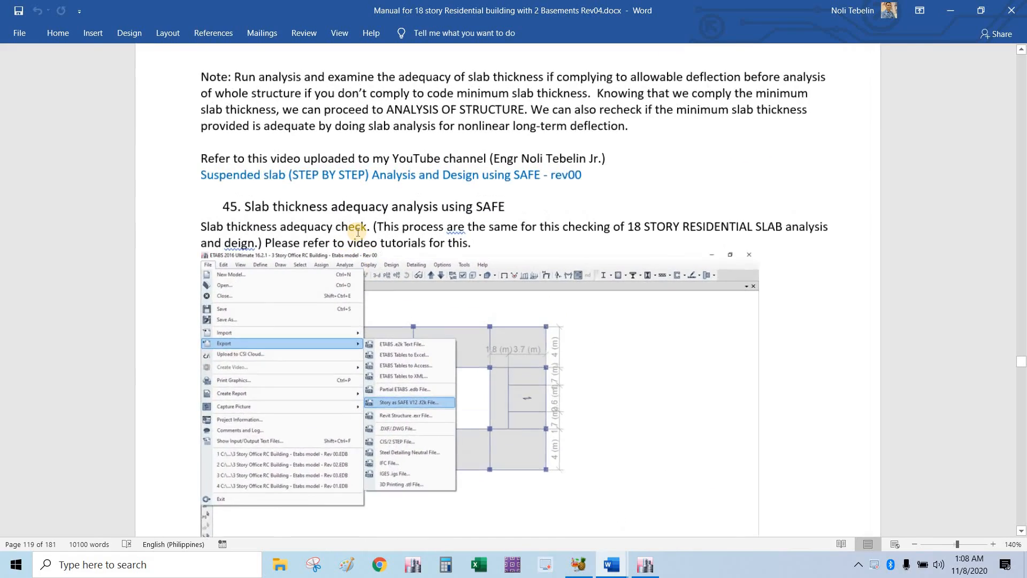
click(405, 222)
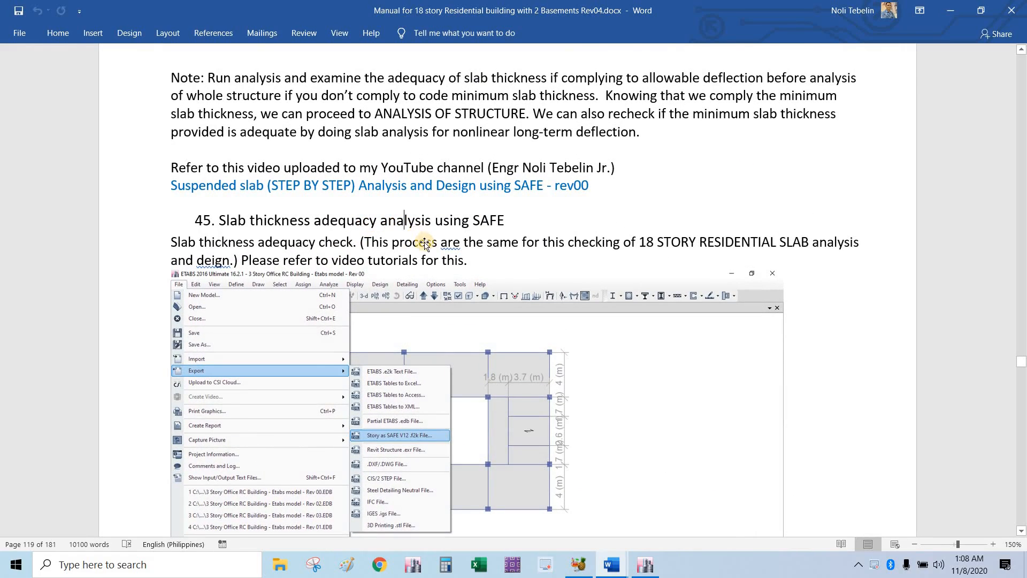
scroll(418, 238, down, 1)
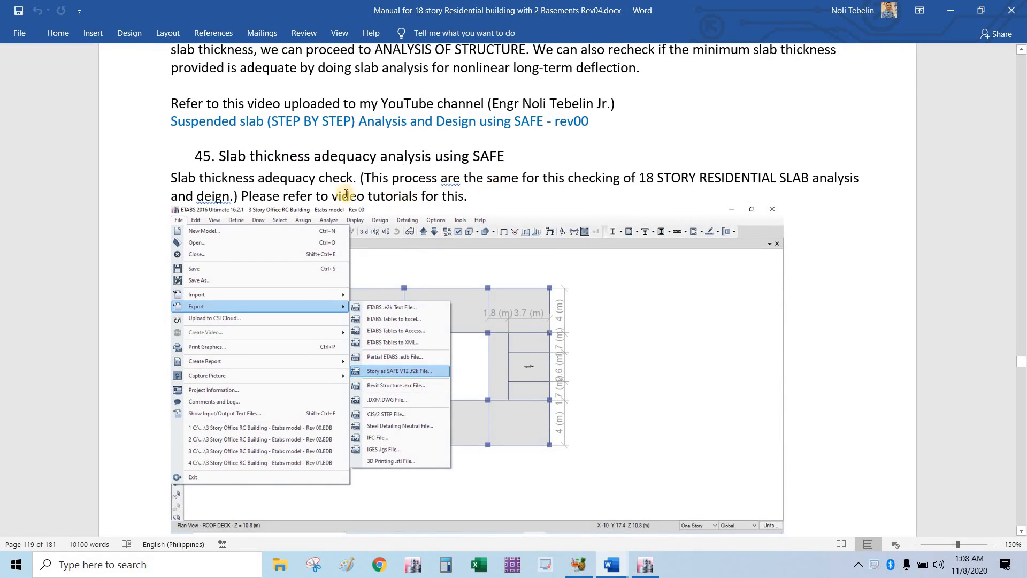
scroll(387, 141, down, 3)
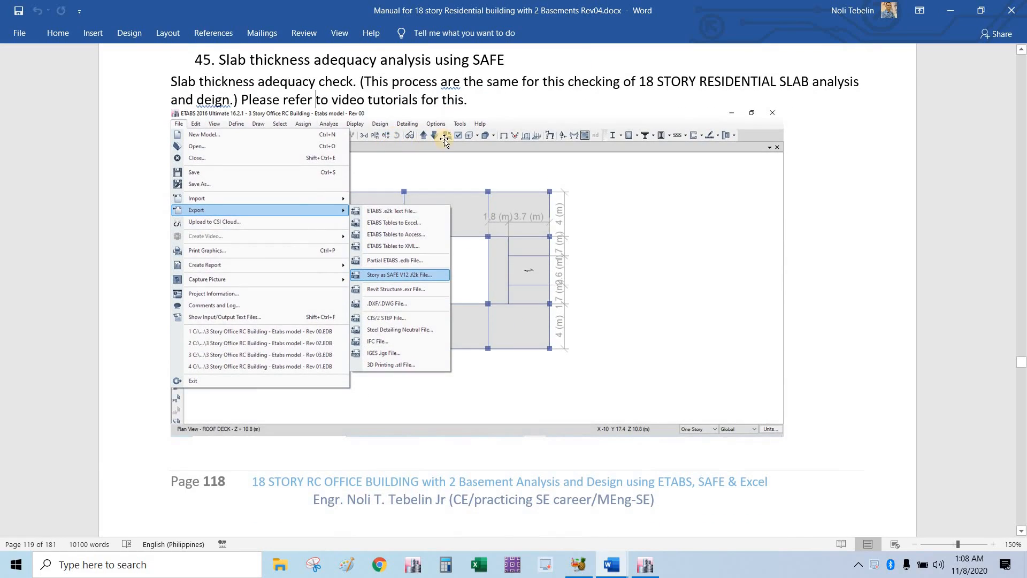
scroll(439, 177, down, 10)
scroll(442, 256, down, 5)
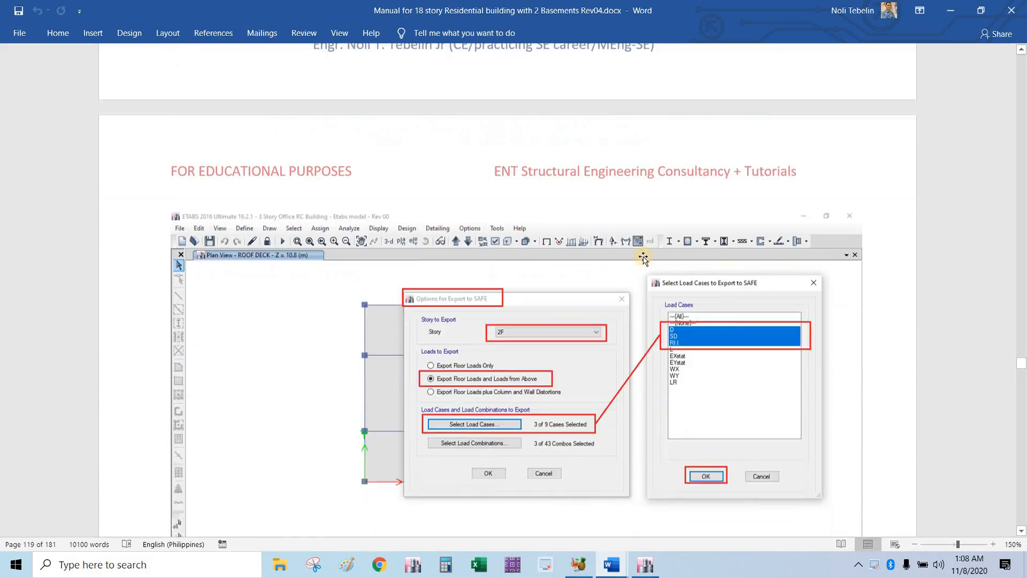
scroll(407, 305, up, 1)
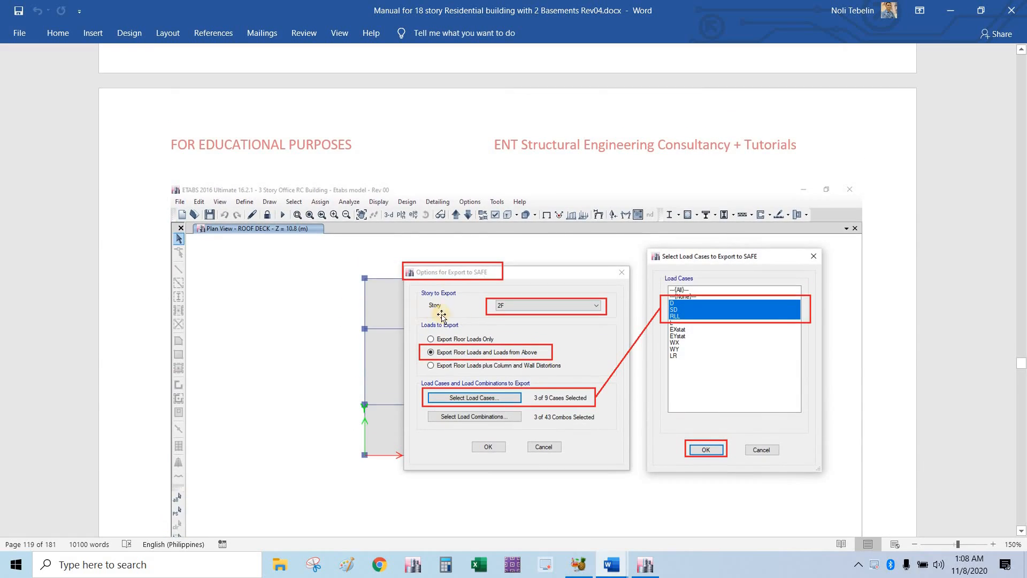
scroll(581, 483, down, 3)
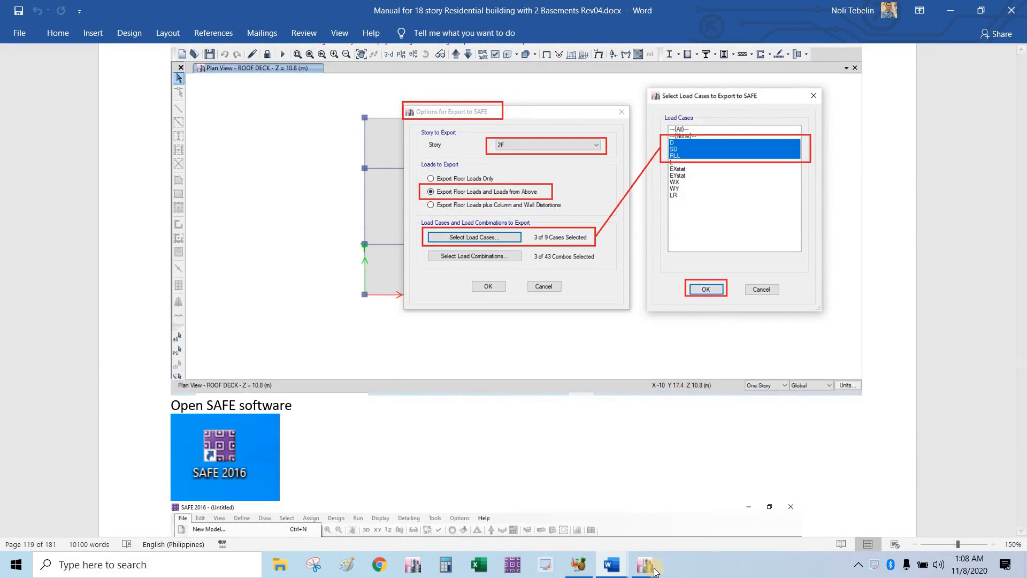
Step: Switch back to the 18-story building model in ETABS and save it
click(645, 565)
middle_drag(704, 410, 580, 339)
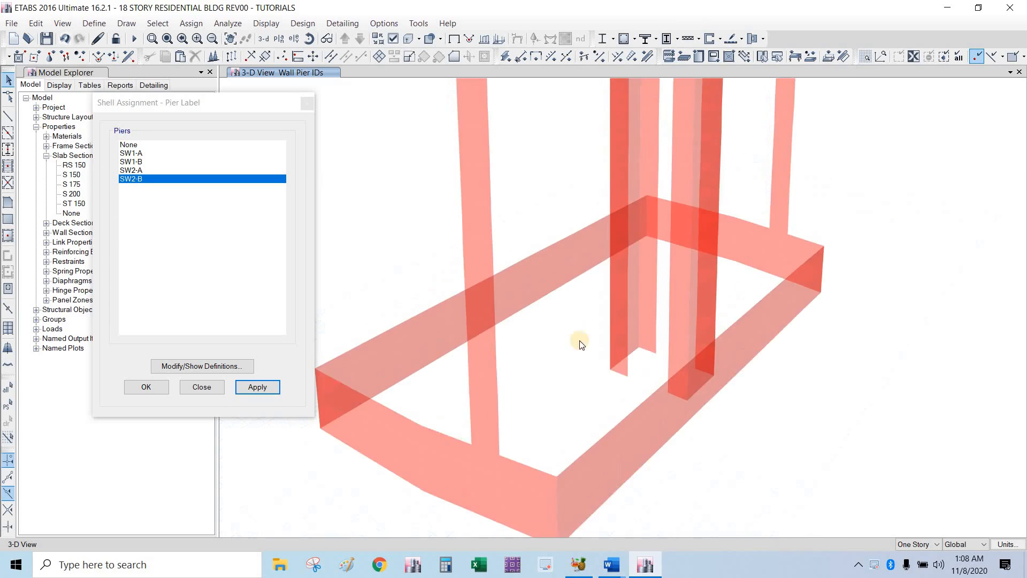
click(46, 38)
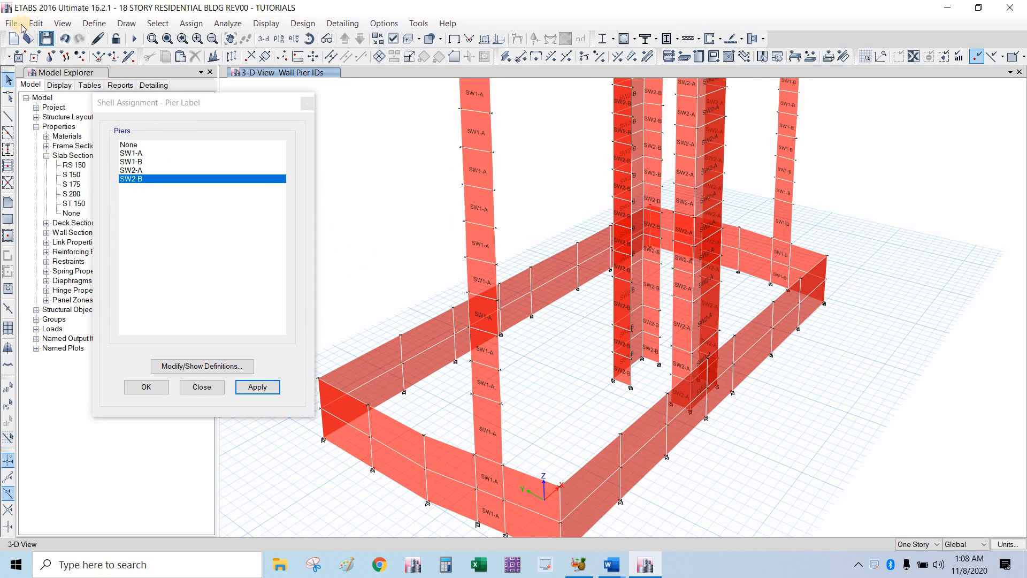
Step: Return to the building manual in Word and review section 45's instruction for exporting a story as a SAFE V12 .f2k file
mouse_move(612, 566)
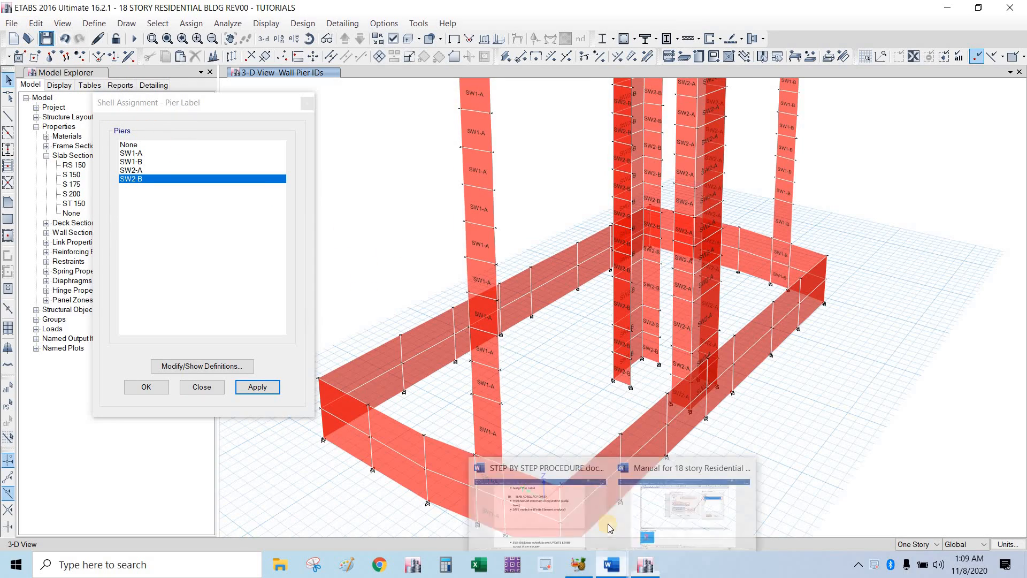
click(673, 516)
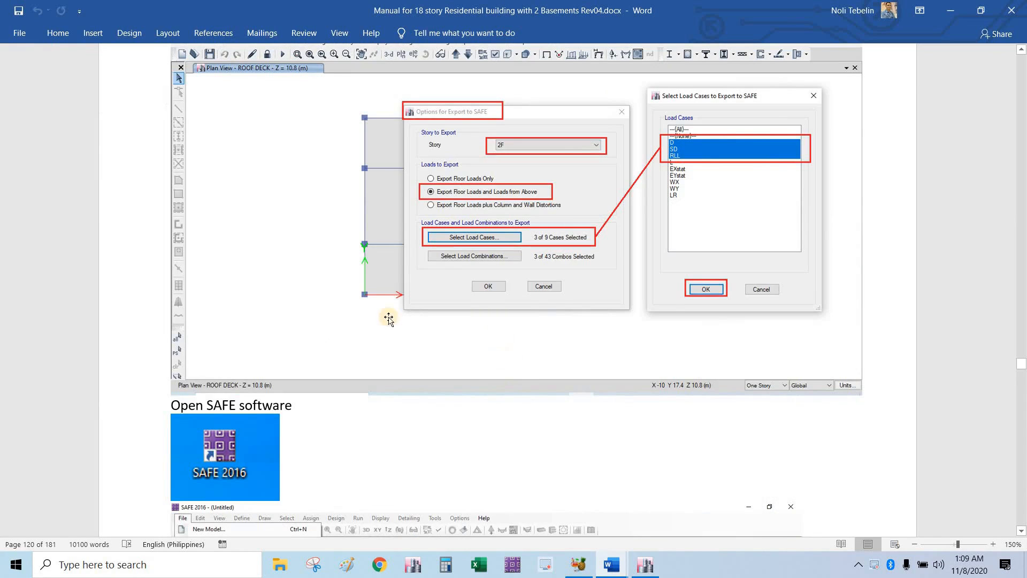
scroll(374, 321, up, 10)
scroll(335, 325, up, 3)
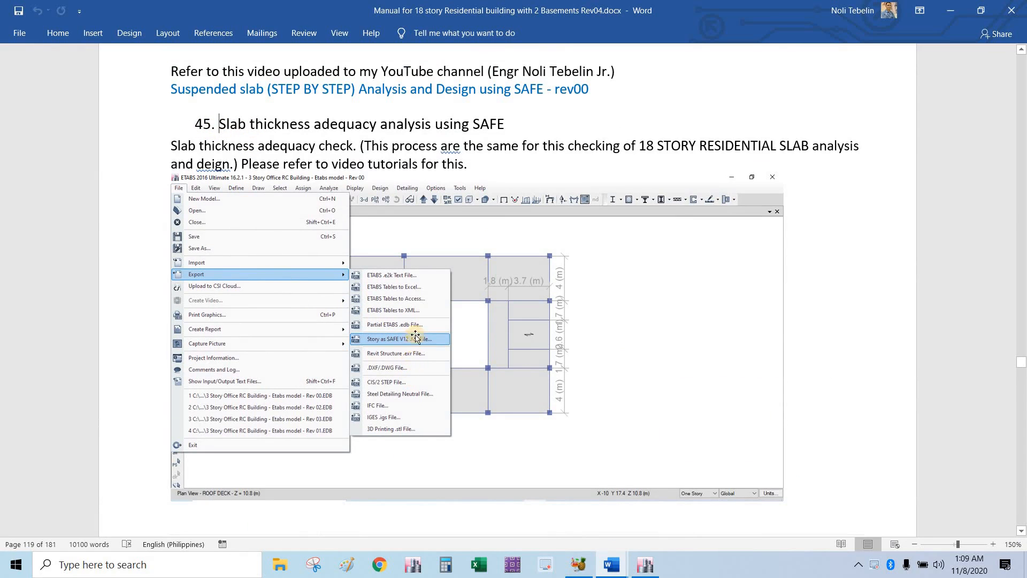
scroll(419, 320, down, 2)
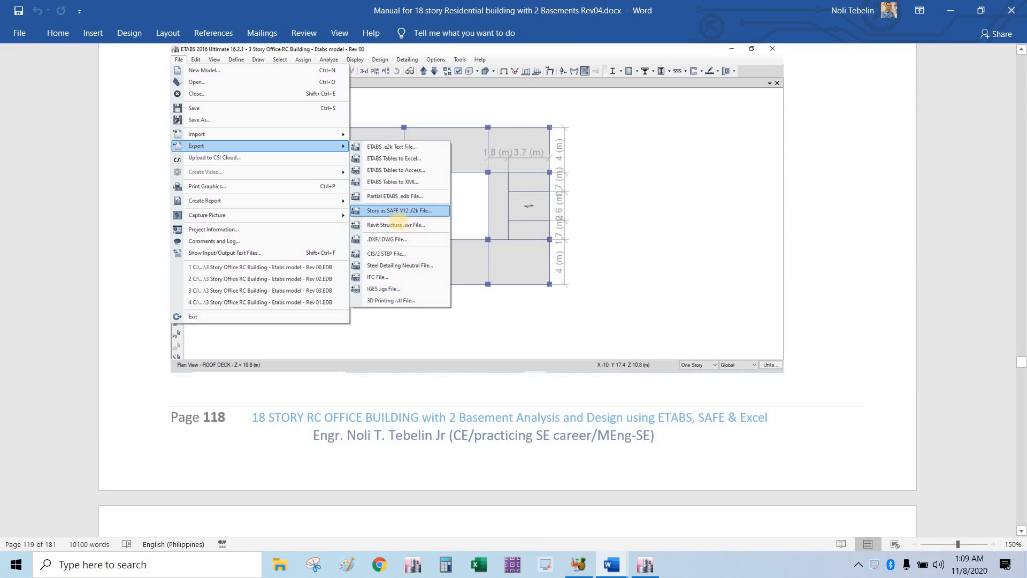
Step: Study the manual's Options for Export to SAFE: story, floor loads and loads from above, and the gravity load cases D, SD and RLL
drag(395, 219, 428, 214)
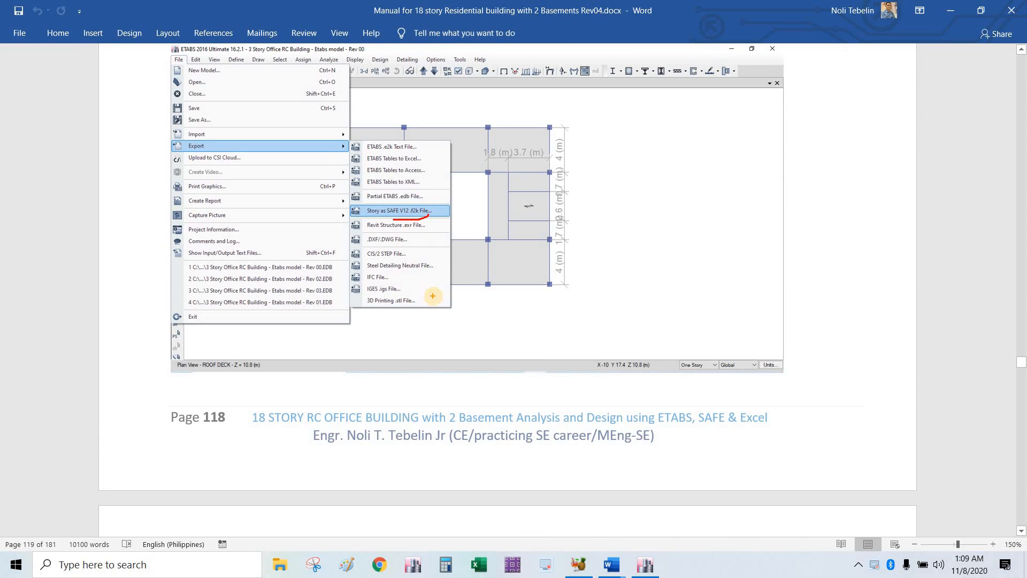
scroll(481, 299, down, 7)
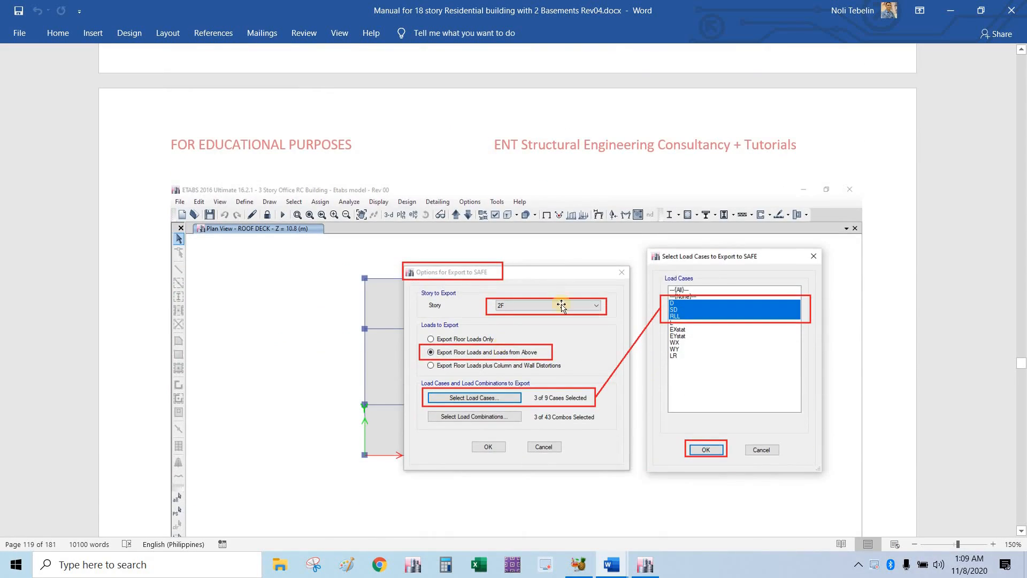
scroll(561, 306, down, 2)
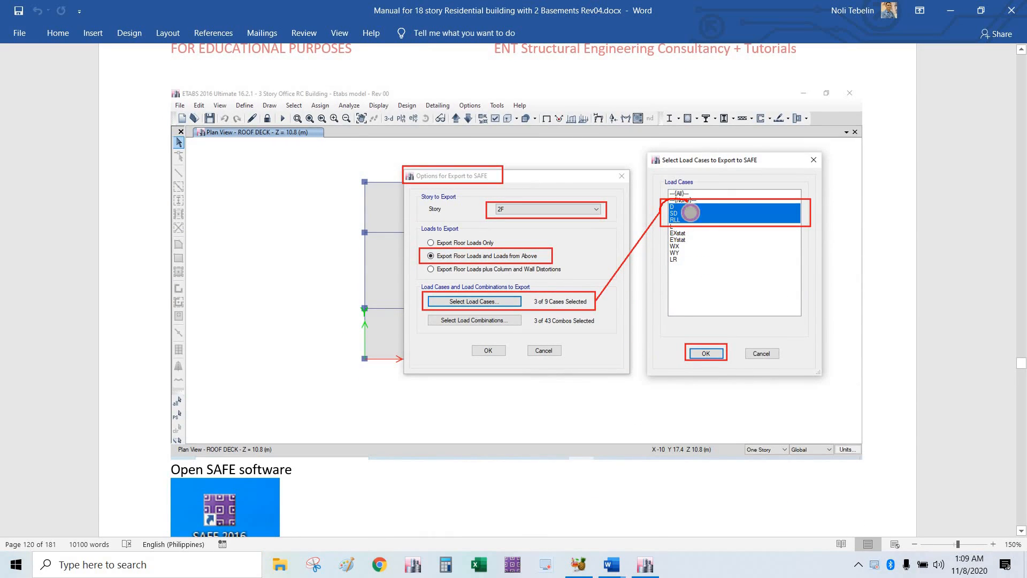
mouse_move(690, 213)
mouse_down()
mouse_move(673, 230)
mouse_move(710, 232)
mouse_up()
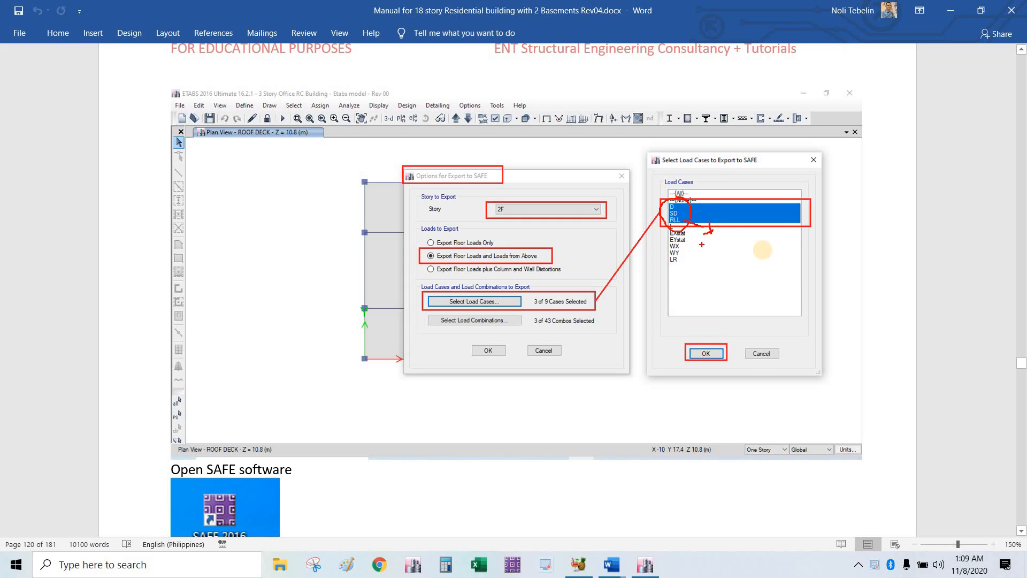
mouse_move(752, 247)
mouse_down()
mouse_move(714, 262)
mouse_move(731, 279)
mouse_move(714, 264)
mouse_up()
mouse_move(770, 260)
mouse_down()
mouse_move(772, 278)
mouse_move(791, 256)
mouse_move(795, 270)
mouse_move(835, 278)
mouse_move(848, 258)
mouse_move(864, 281)
mouse_up()
drag(884, 233, 884, 284)
mouse_move(874, 257)
mouse_down()
mouse_move(911, 260)
mouse_move(899, 295)
mouse_move(845, 333)
mouse_up()
mouse_move(877, 320)
mouse_down()
mouse_move(869, 337)
mouse_move(904, 321)
mouse_move(916, 337)
mouse_move(941, 304)
mouse_up()
mouse_move(941, 304)
mouse_down()
mouse_move(942, 334)
mouse_move(956, 339)
mouse_move(940, 348)
mouse_up()
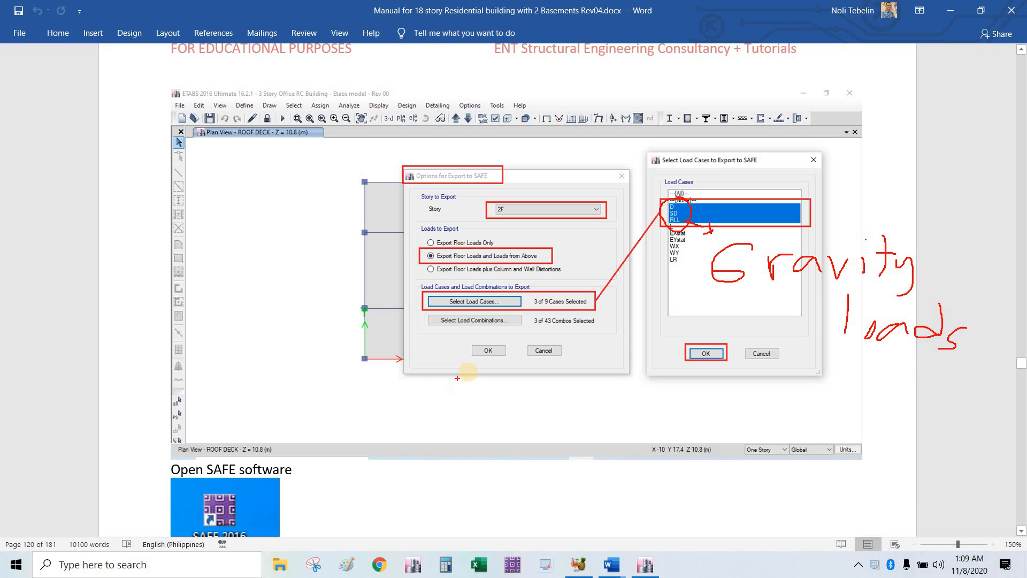
key(Escape)
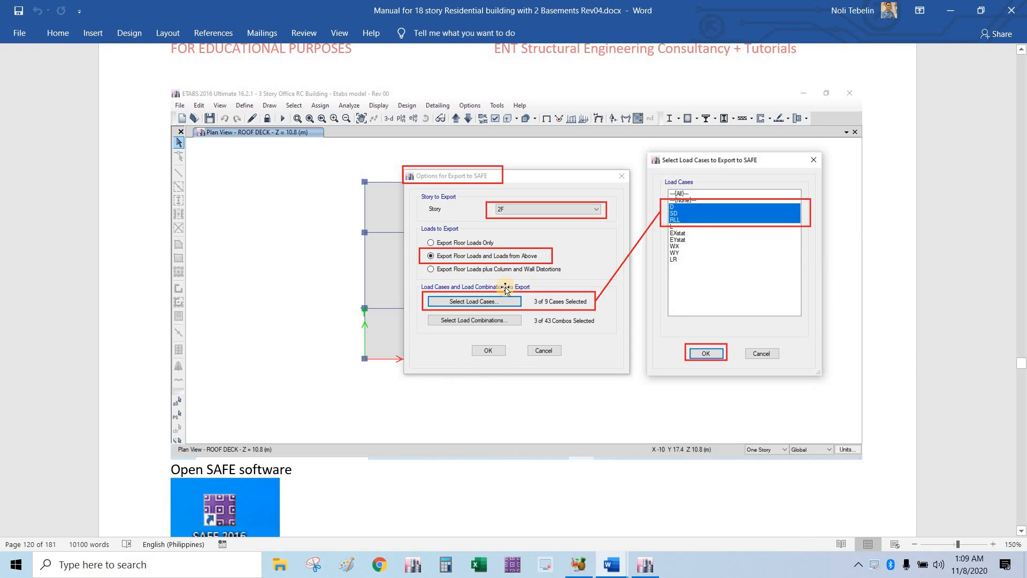
scroll(485, 280, down, 5)
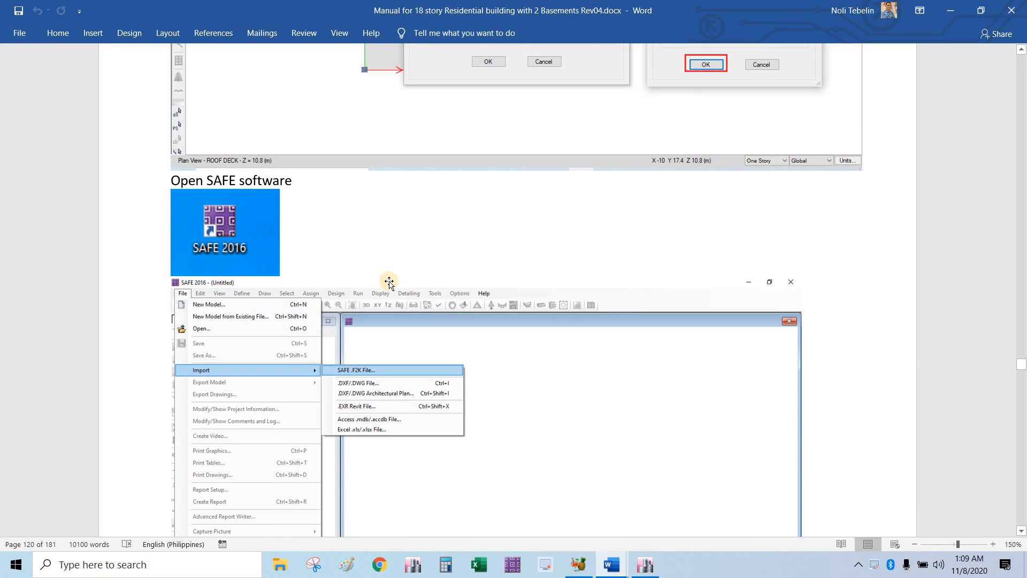
scroll(398, 280, up, 3)
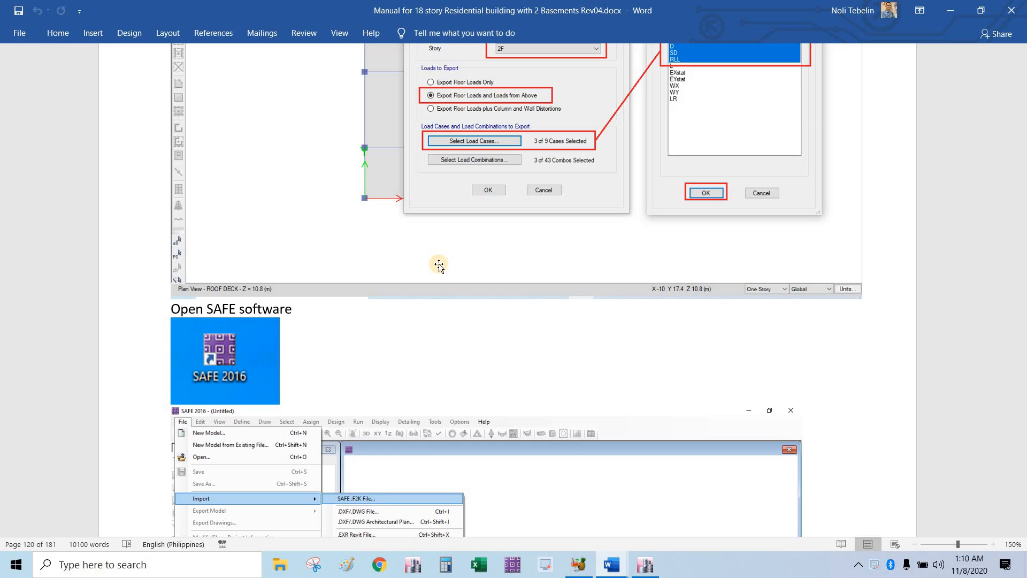
Step: Switch to the ETABS model, show all objects again, and display the plan view of story 10F
click(645, 564)
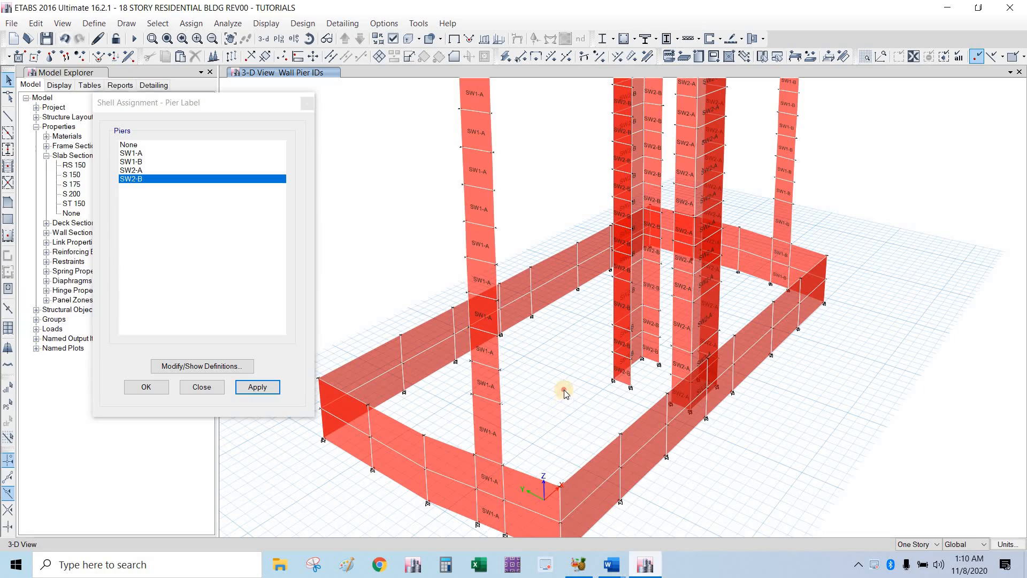
right_click(358, 175)
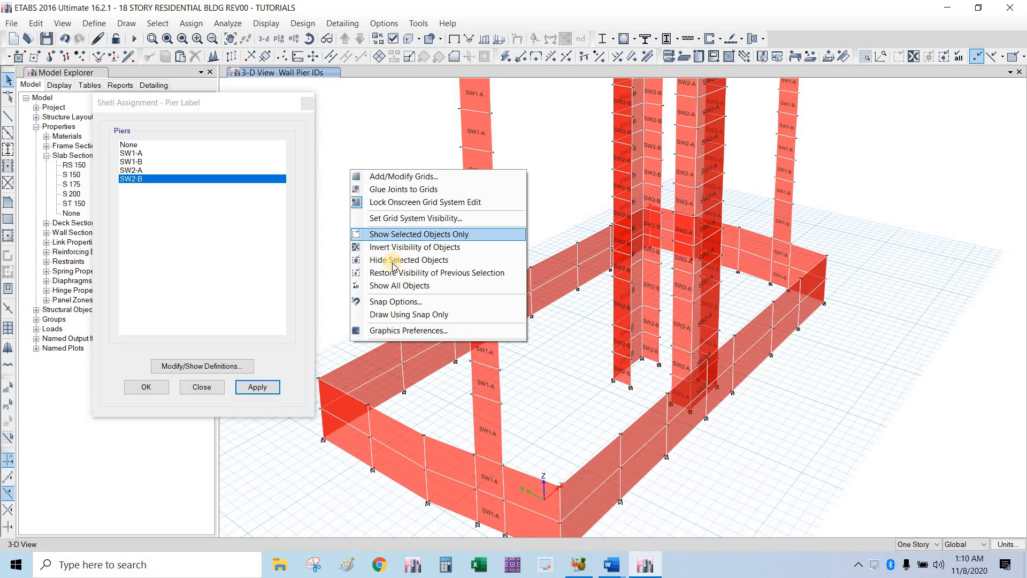
click(399, 285)
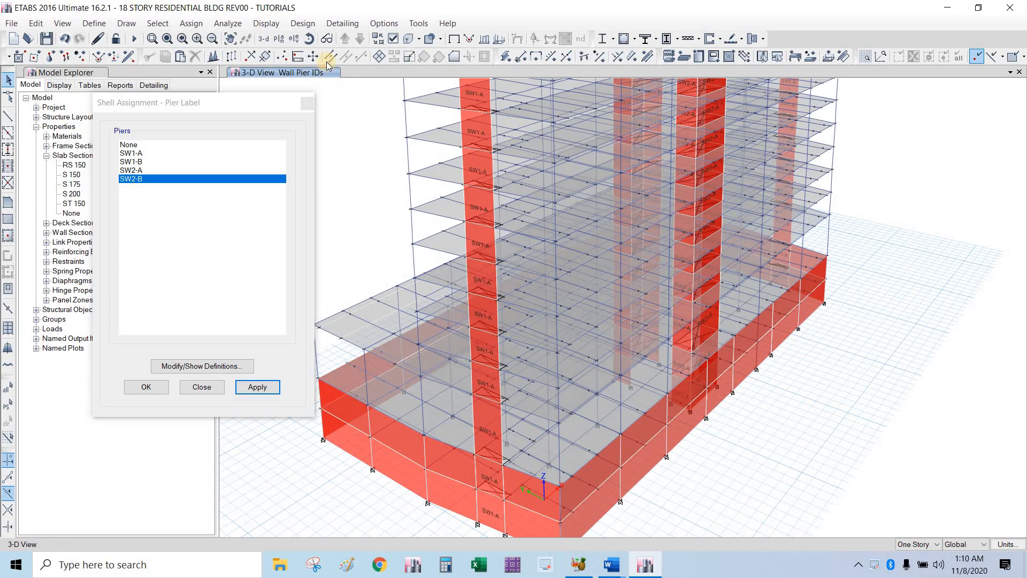
click(278, 39)
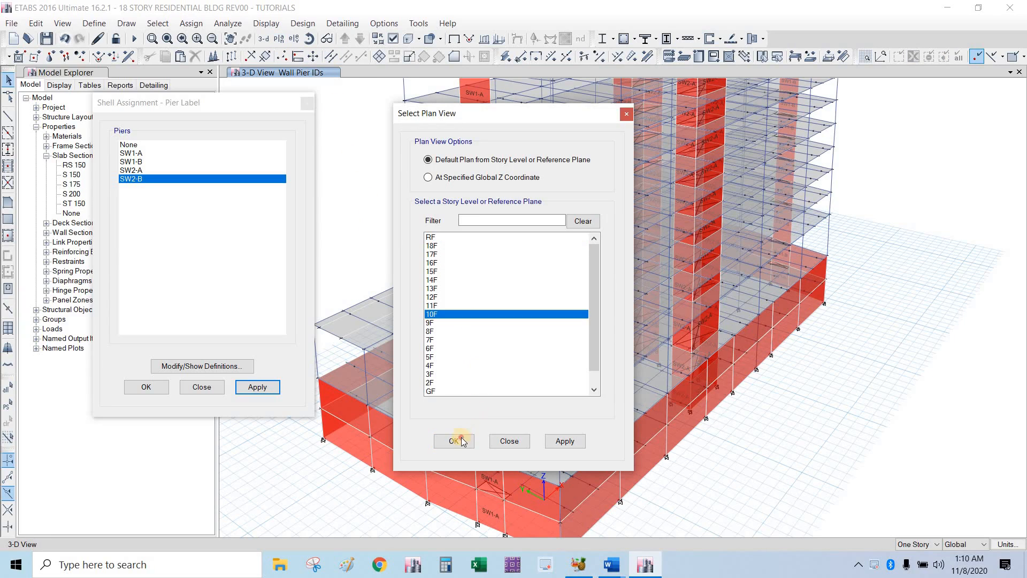
click(453, 440)
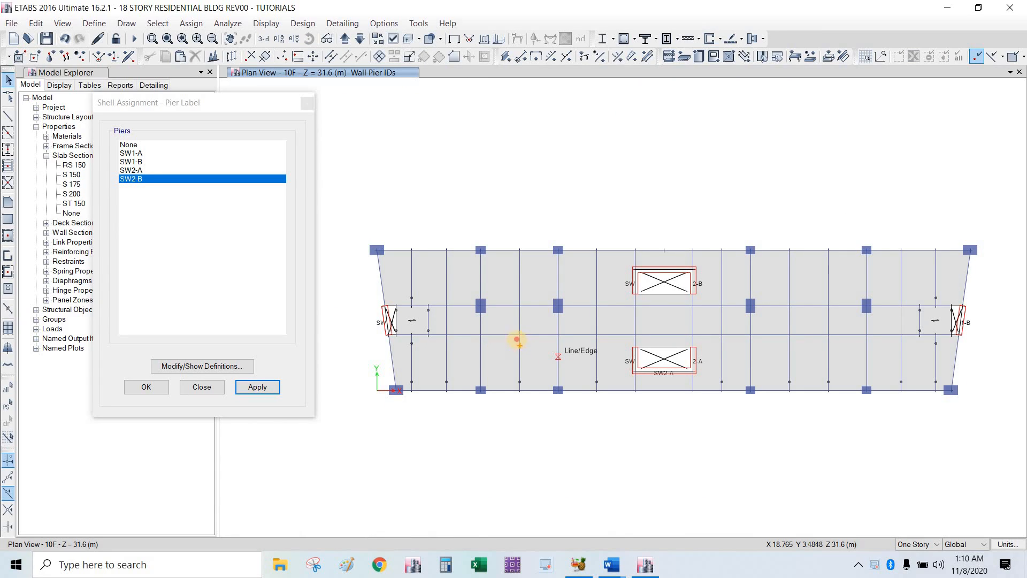
Step: Examine the slab panels between the secondary beams on the 10F plan, along both sides of the central strip
mouse_move(516, 339)
mouse_down()
mouse_move(505, 367)
mouse_move(516, 329)
mouse_move(537, 365)
mouse_up()
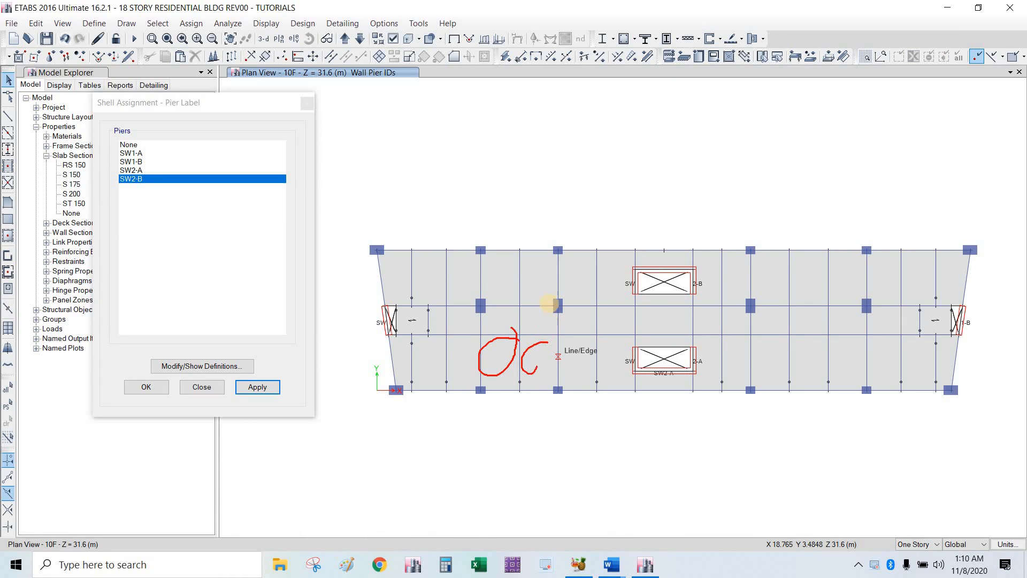
mouse_move(550, 263)
mouse_down()
mouse_move(527, 273)
mouse_move(554, 260)
mouse_move(516, 269)
mouse_move(512, 257)
mouse_up()
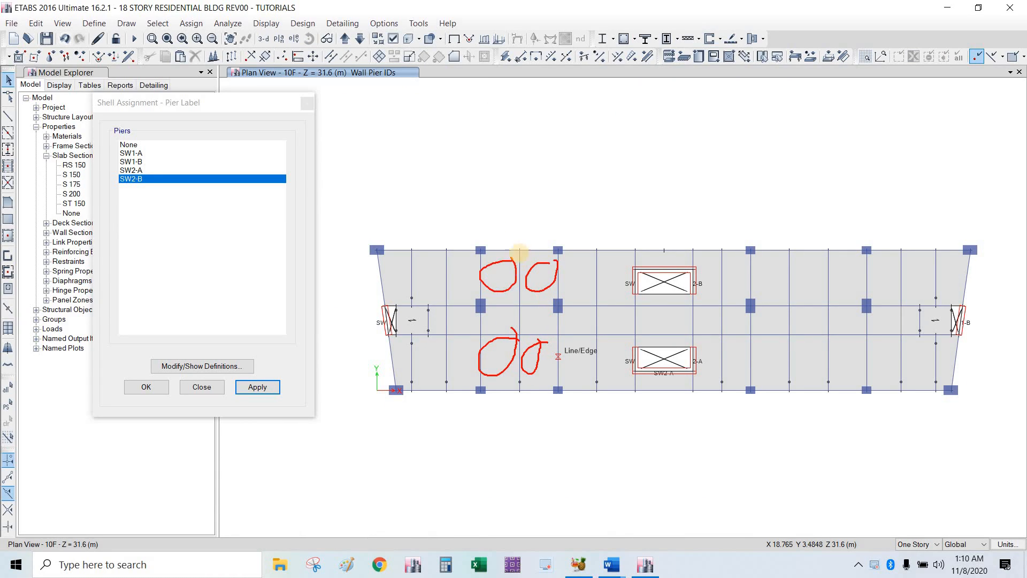
drag(512, 188, 516, 244)
mouse_move(516, 244)
mouse_down()
mouse_move(525, 233)
mouse_move(538, 240)
mouse_up()
mouse_move(530, 231)
mouse_down()
mouse_move(538, 242)
mouse_move(551, 231)
mouse_up()
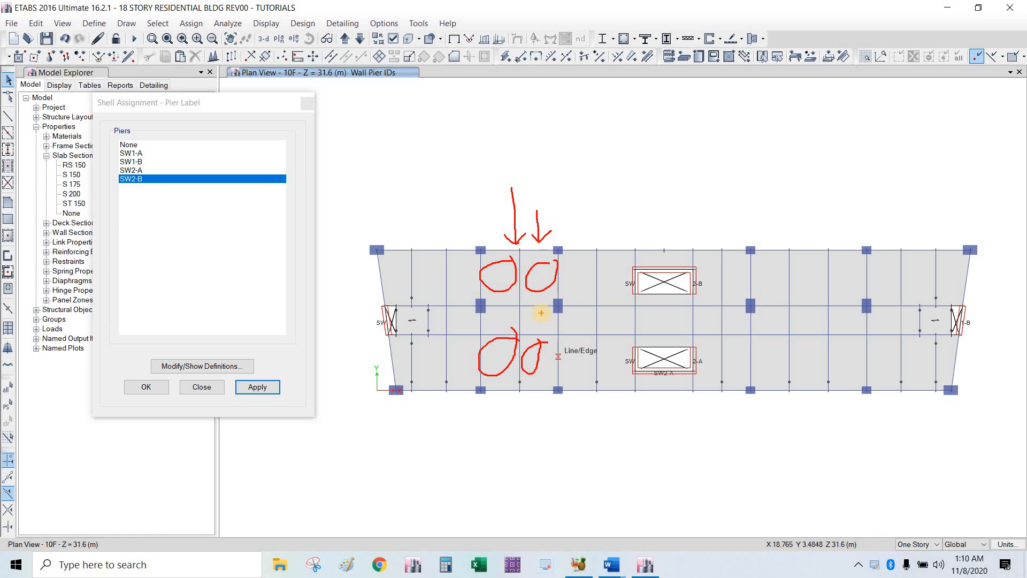
key(Escape)
key(ctrl+2)
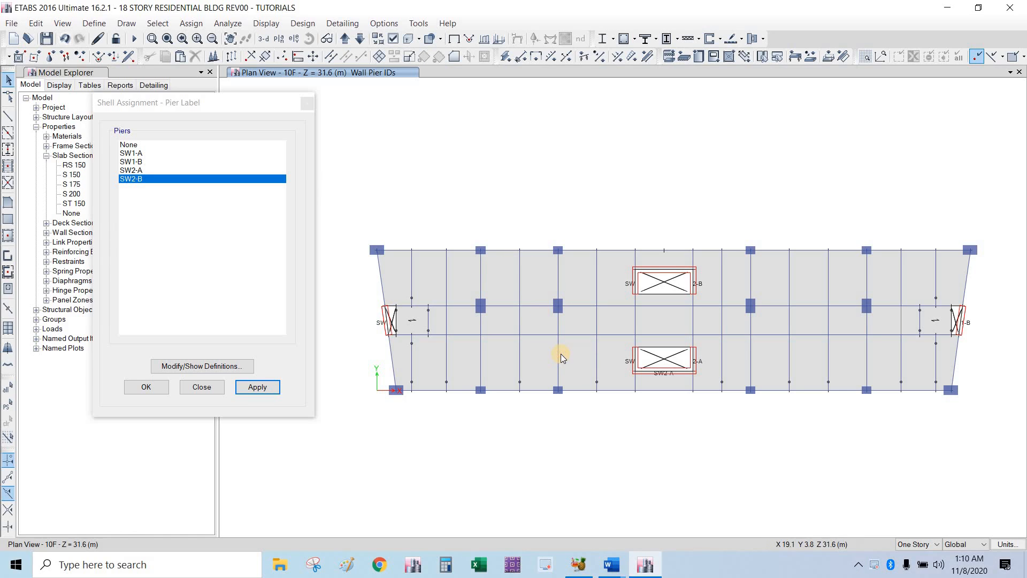
drag(567, 273, 553, 283)
mouse_move(553, 276)
mouse_down()
mouse_move(564, 285)
mouse_move(452, 280)
mouse_up()
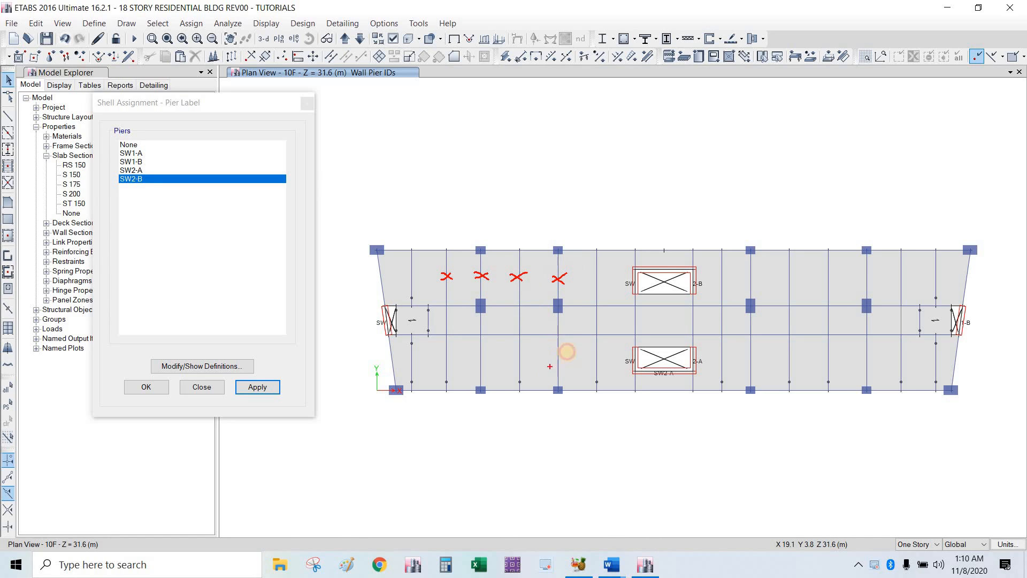
drag(565, 349, 552, 356)
mouse_move(551, 350)
mouse_down()
mouse_move(568, 357)
mouse_move(526, 356)
mouse_move(530, 350)
mouse_up()
mouse_move(475, 348)
mouse_down()
mouse_move(488, 354)
mouse_move(437, 357)
mouse_up()
drag(436, 349, 455, 357)
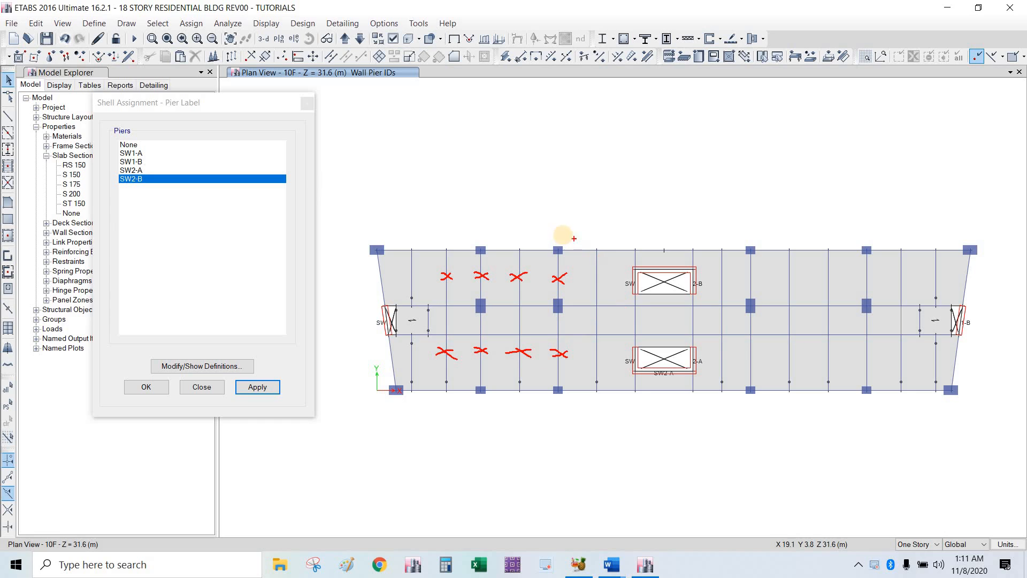
key(Escape)
Step: Return to the building manual in Word and read the instructions for opening SAFE and importing the exported .F2K file
click(613, 566)
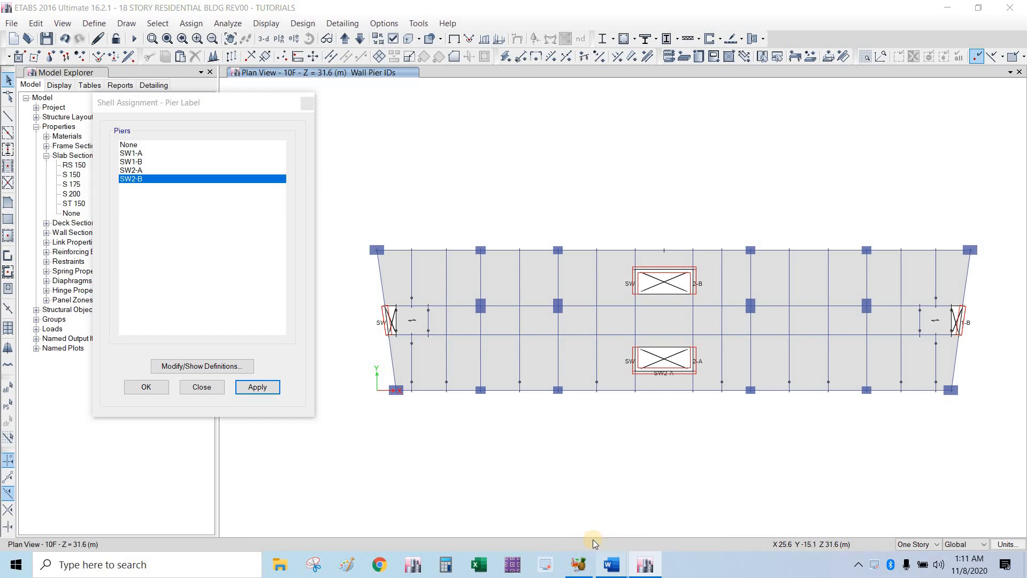
click(687, 517)
scroll(546, 408, down, 4)
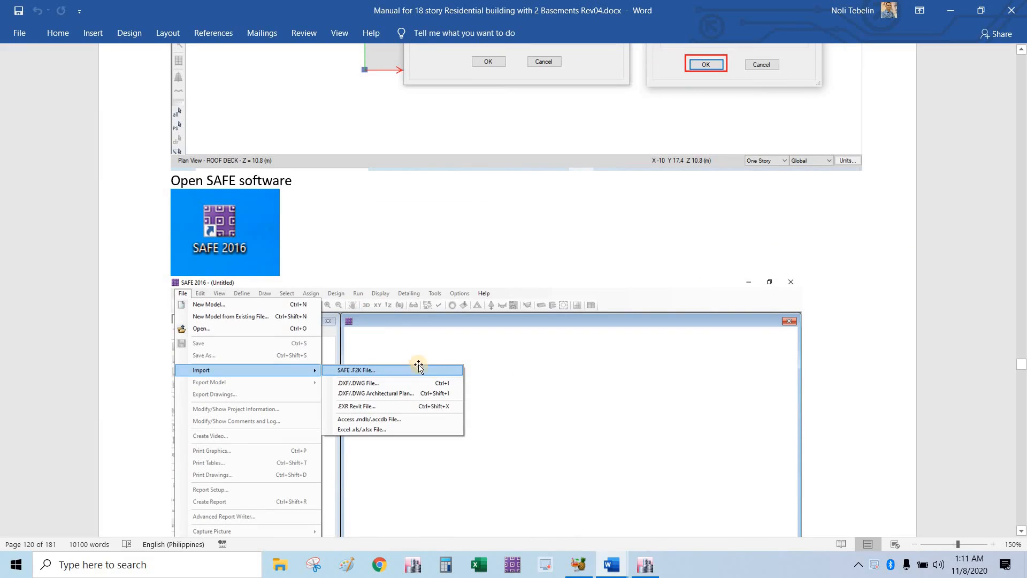
click(235, 180)
drag(271, 181, 292, 183)
click(310, 184)
scroll(420, 319, down, 4)
scroll(436, 331, down, 17)
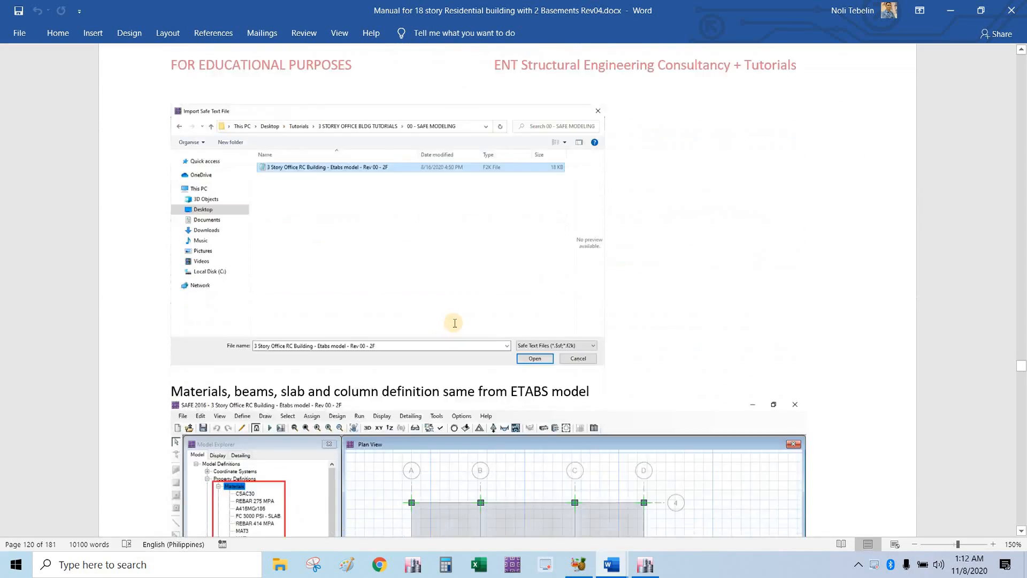
Step: Read the manual's section on checking elastic and long-term deflection, from Load Case 1 to Load Case 2
scroll(484, 316, down, 8)
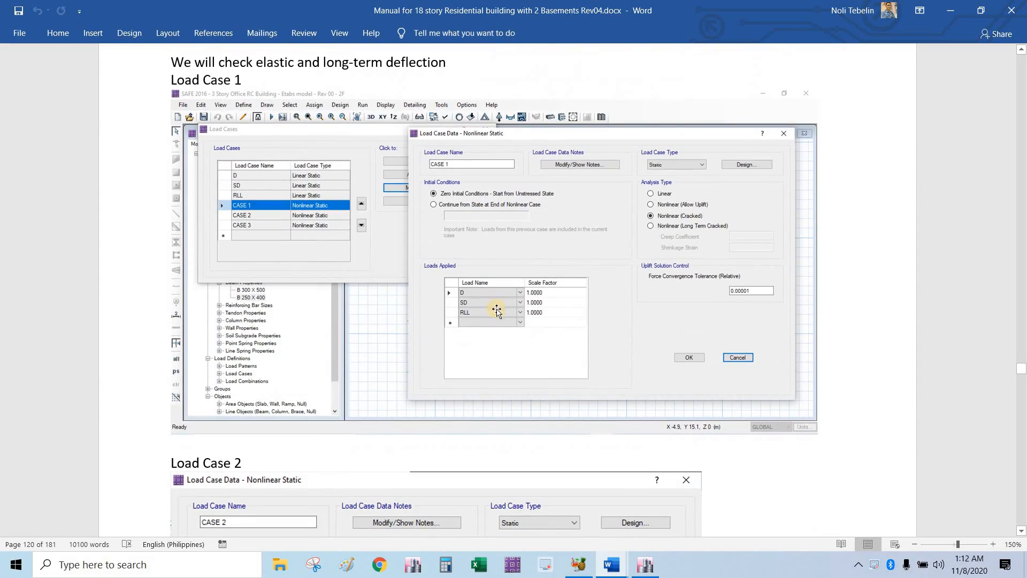
scroll(497, 314, up, 1)
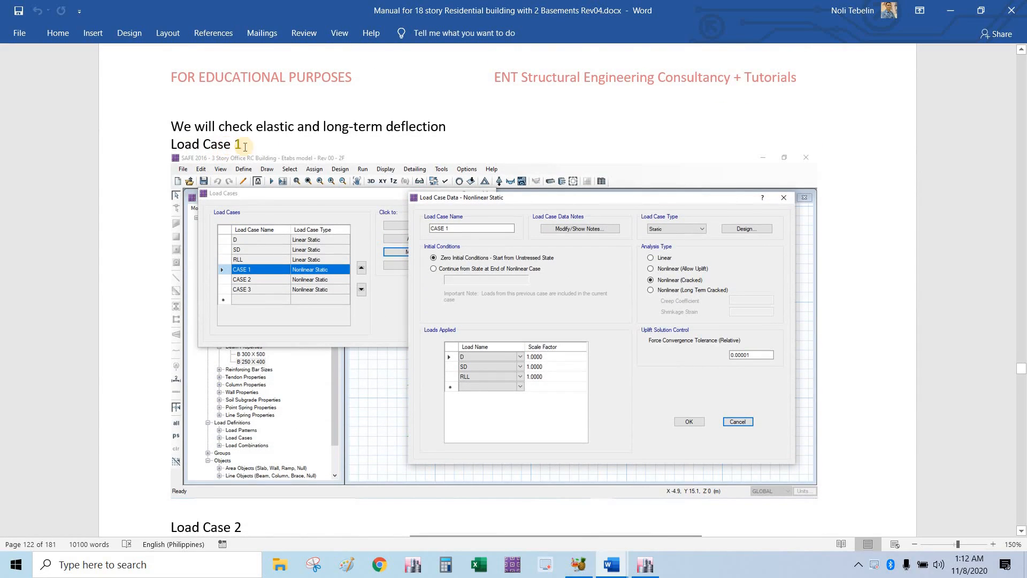
scroll(284, 223, up, 2)
drag(257, 256, 417, 264)
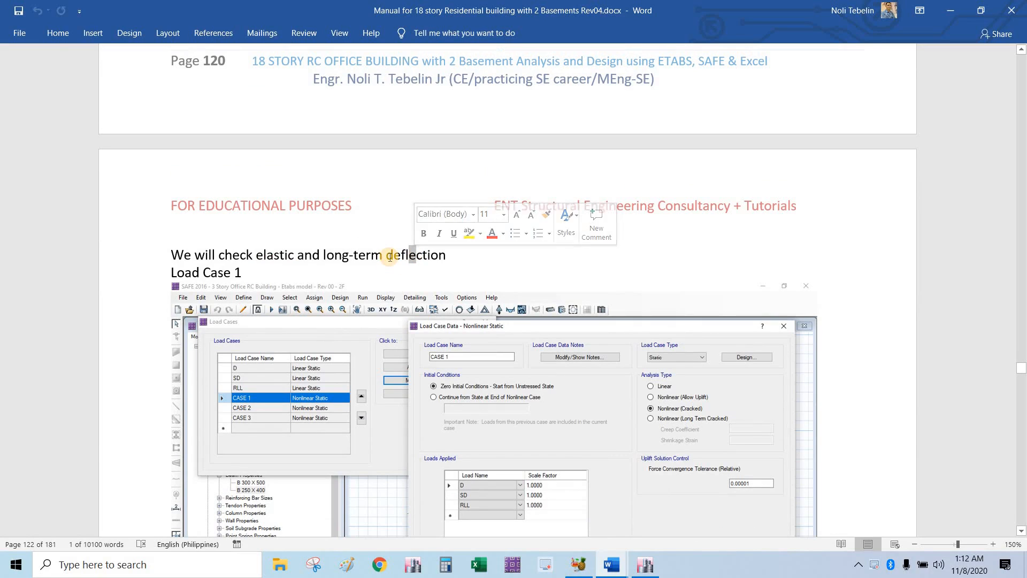
click(390, 258)
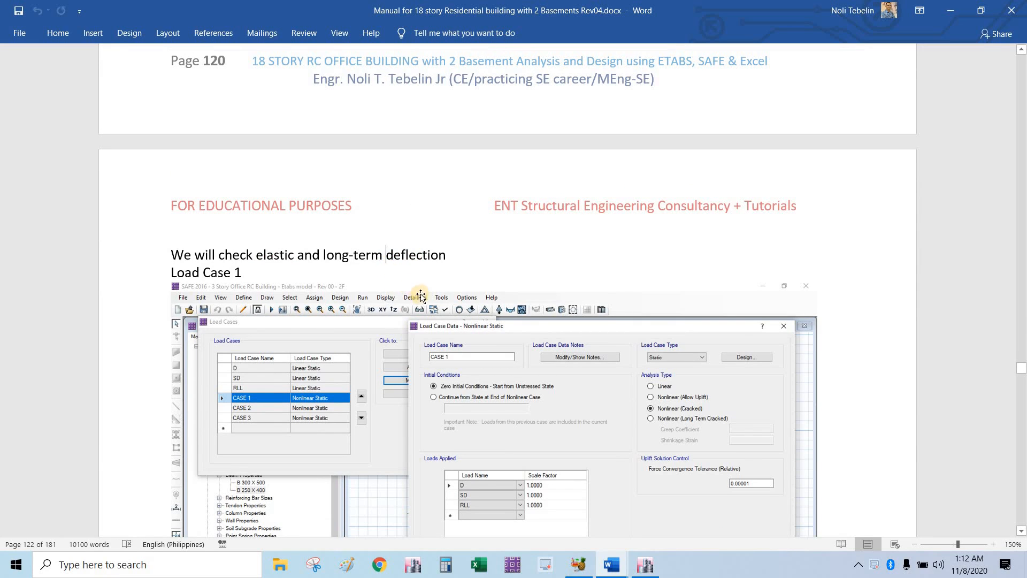
scroll(421, 295, down, 3)
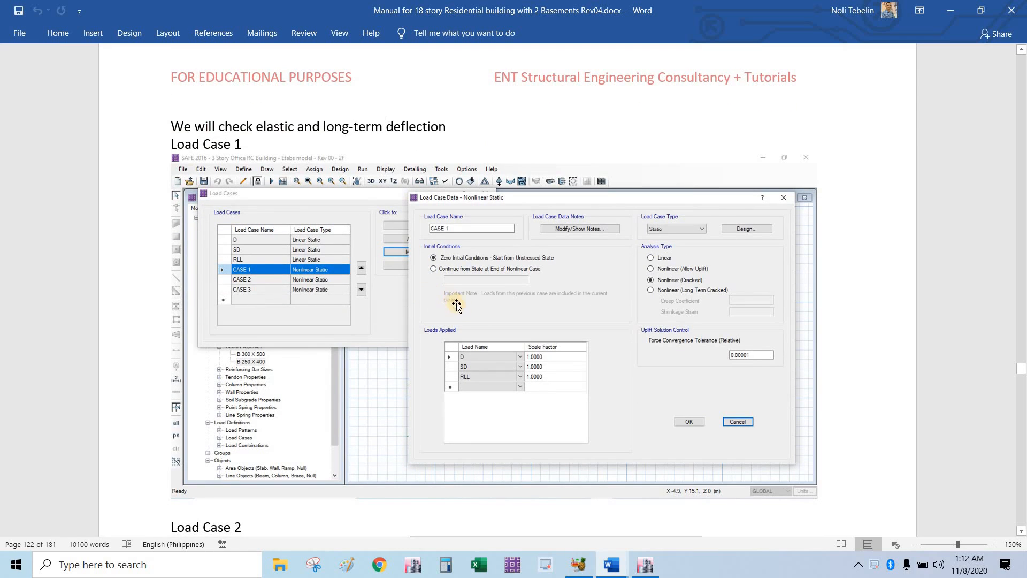
scroll(537, 324, down, 10)
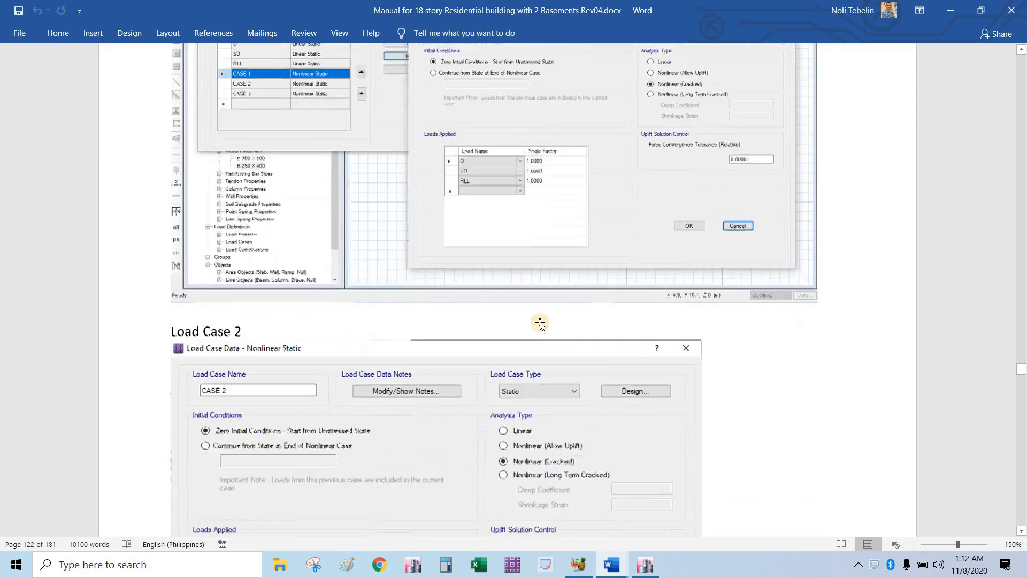
Step: Go back to the manual's imported SAFE model figure and examine its materials, slab and beam definitions carried over from ETABS
scroll(537, 325, up, 6)
scroll(428, 340, up, 20)
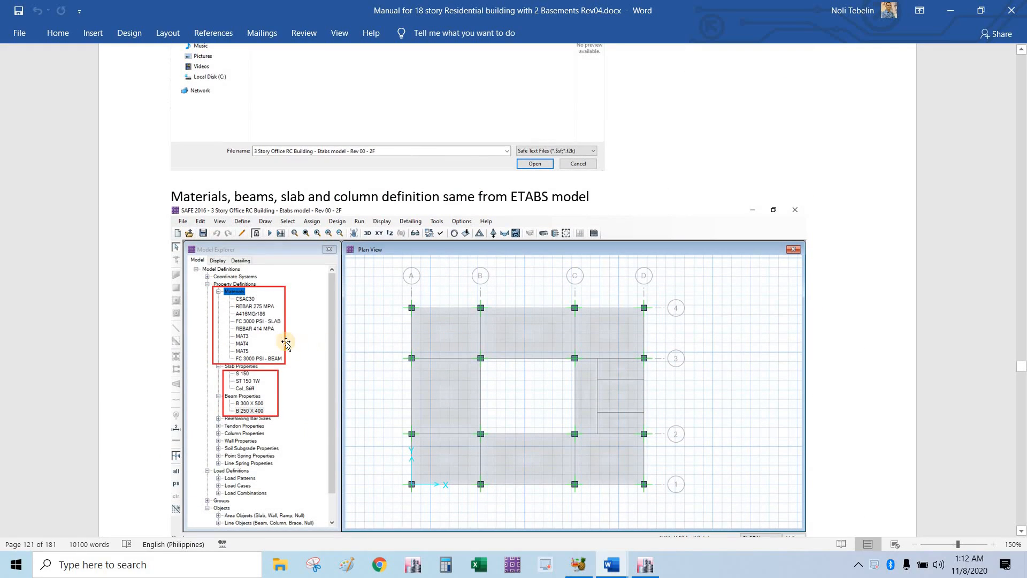
key(ctrl+2)
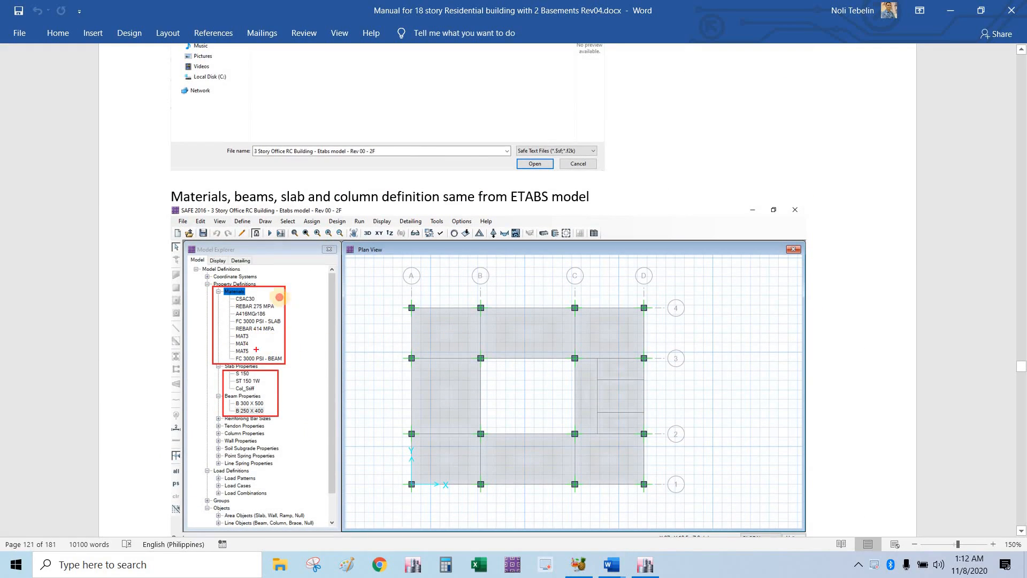
mouse_move(282, 301)
mouse_down()
mouse_move(277, 315)
mouse_move(269, 292)
mouse_up()
mouse_move(273, 374)
mouse_down()
mouse_move(230, 396)
mouse_move(278, 374)
mouse_up()
key(Escape)
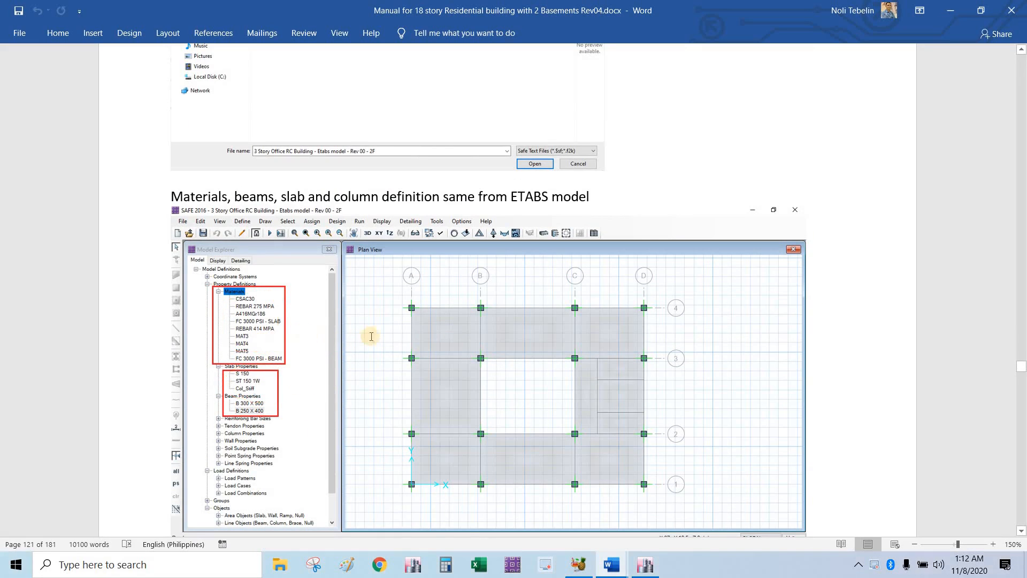
Step: Read the manual's Load Case 1 figure, examining the case name, initial conditions, Nonlinear (Cracked) analysis type and applied load scale factors
scroll(375, 335, down, 10)
scroll(377, 336, down, 5)
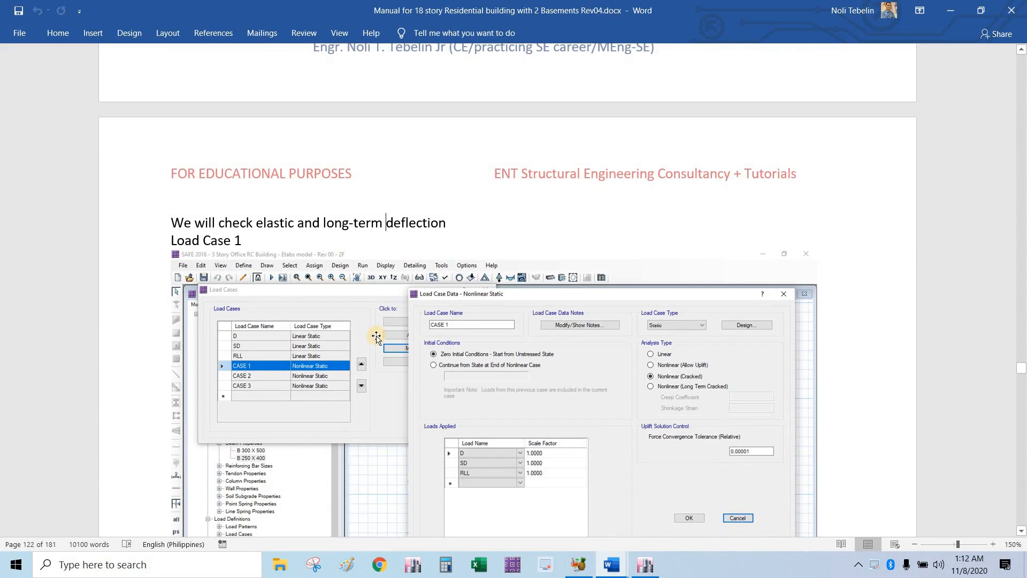
scroll(377, 335, down, 3)
key(ctrl+2)
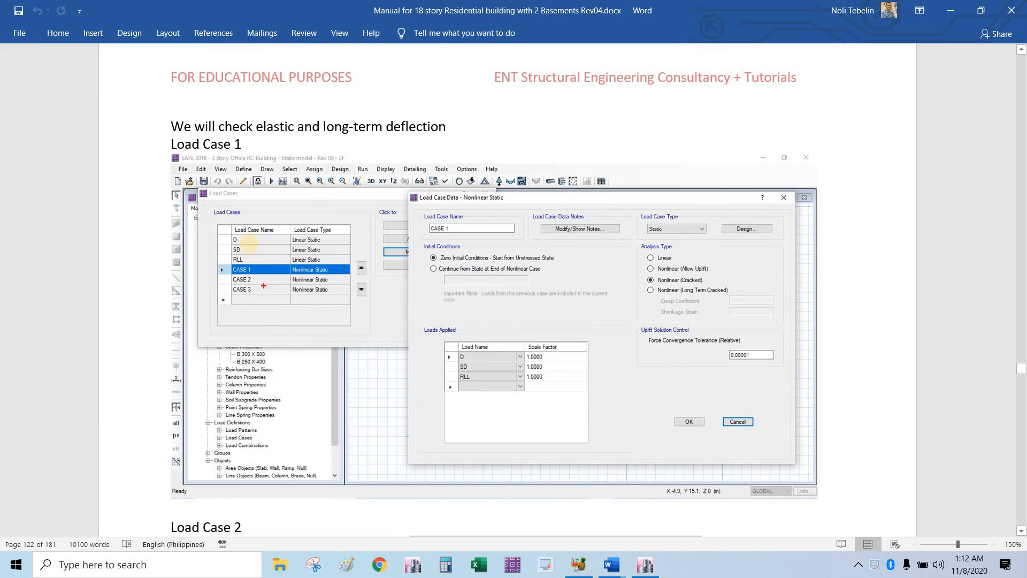
mouse_move(161, 128)
mouse_down()
mouse_move(213, 138)
mouse_move(432, 136)
mouse_up()
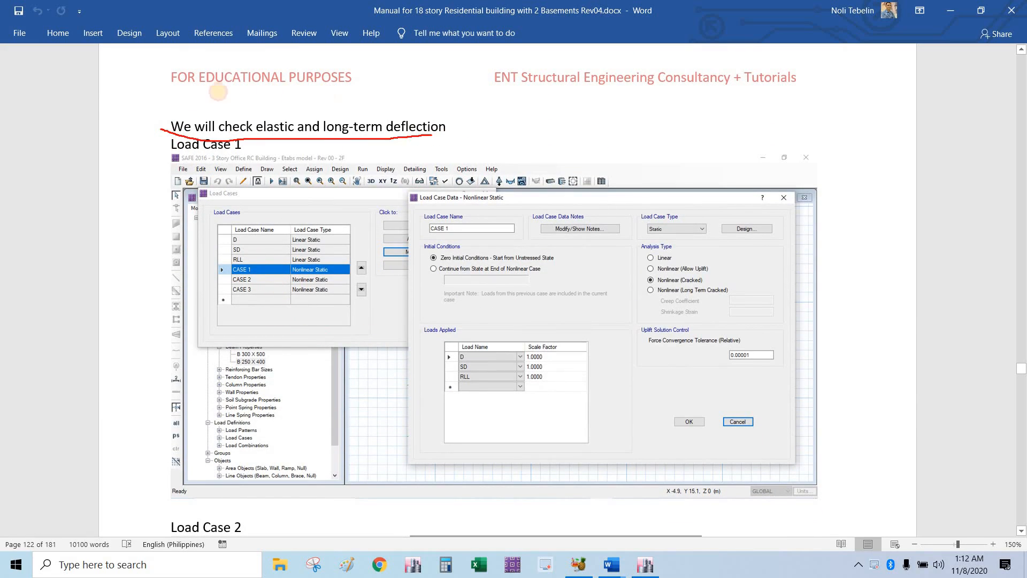
mouse_move(217, 92)
mouse_down()
mouse_move(461, 126)
mouse_move(217, 94)
mouse_up()
drag(132, 136, 203, 152)
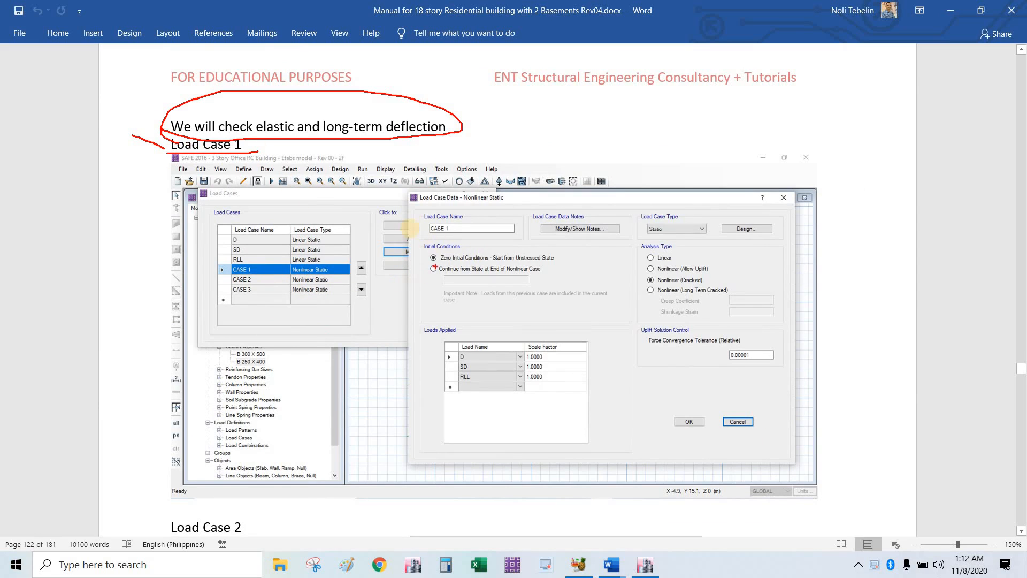
mouse_move(413, 207)
mouse_down()
mouse_move(488, 209)
mouse_move(415, 232)
mouse_up()
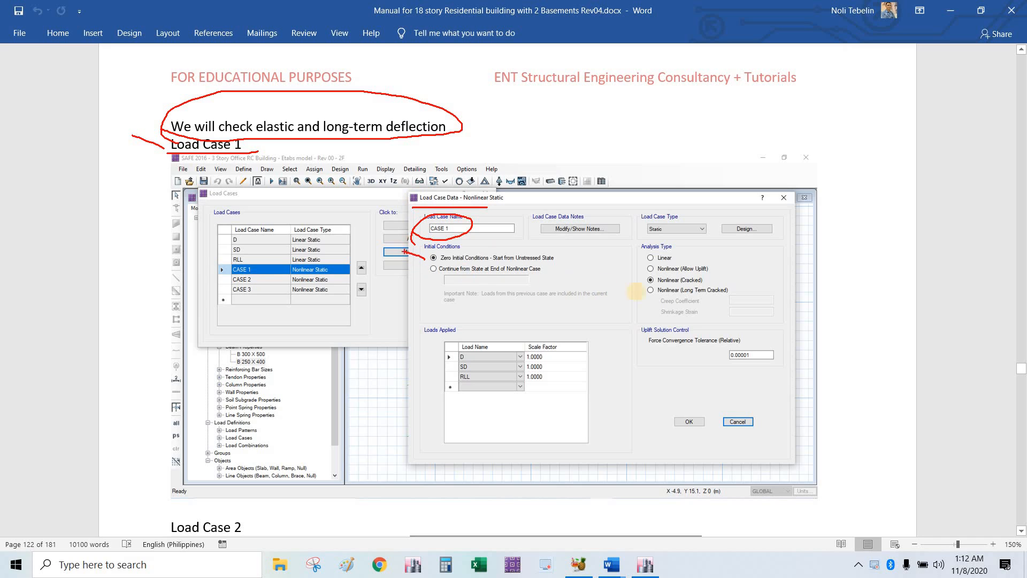
mouse_move(647, 290)
mouse_down()
mouse_move(696, 275)
mouse_move(645, 283)
mouse_up()
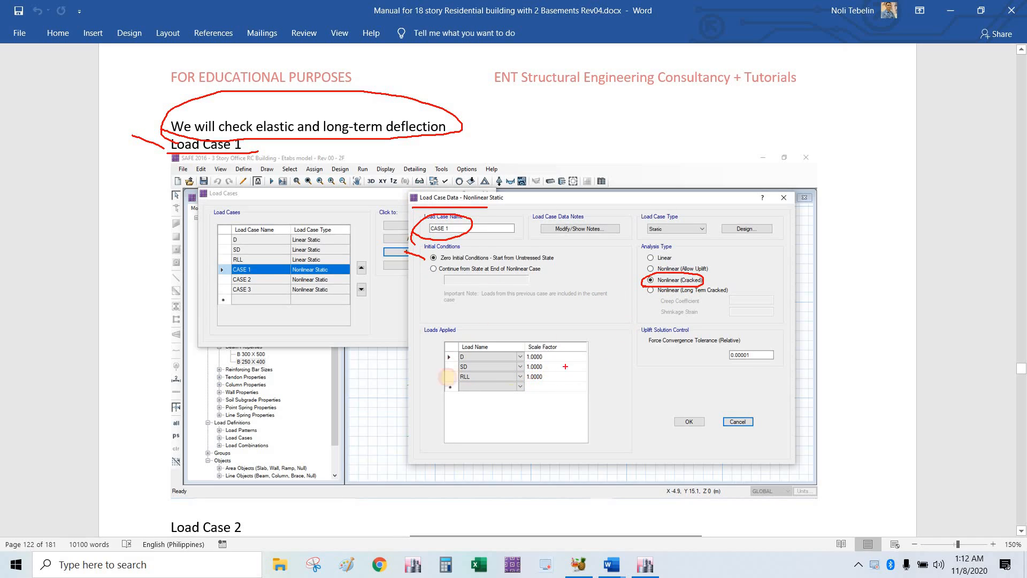
mouse_move(573, 348)
mouse_down()
mouse_move(452, 374)
mouse_move(573, 346)
mouse_up()
key(Escape)
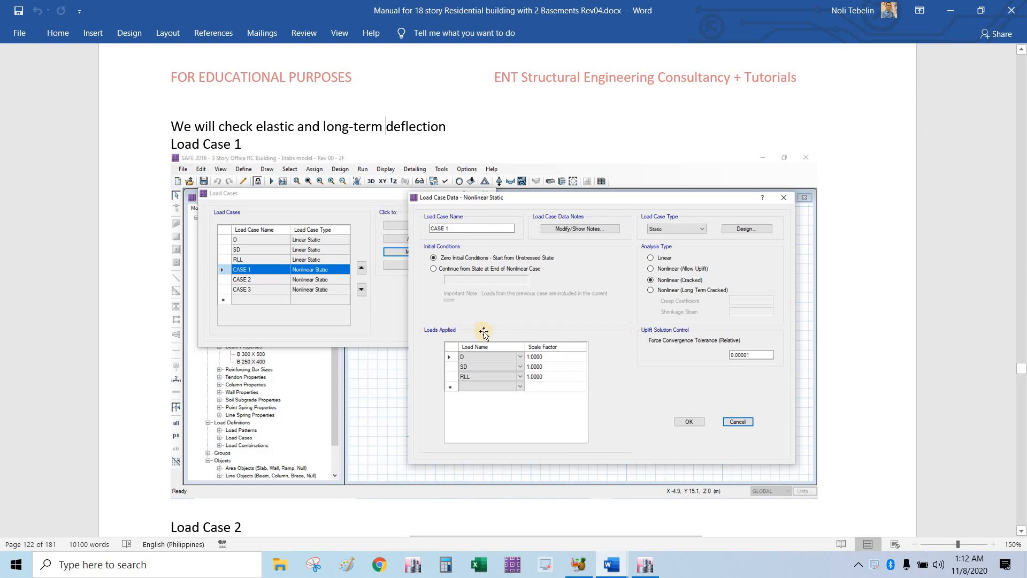
Step: Examine the Load Case 2 settings in the manual, focusing on the RLL scale factor and the Nonlinear (Cracked) analysis type
scroll(485, 340, down, 6)
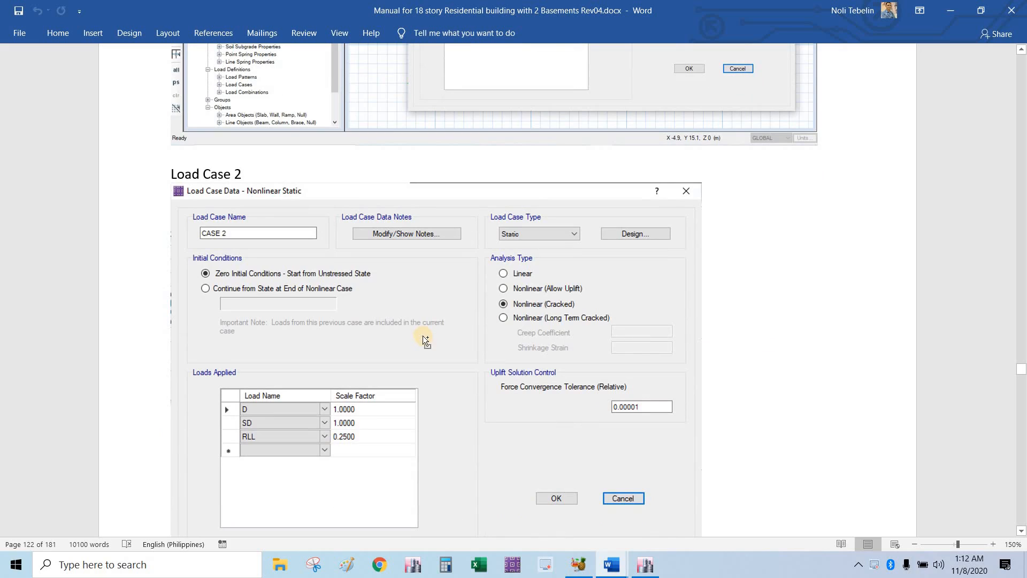
drag(189, 253, 177, 236)
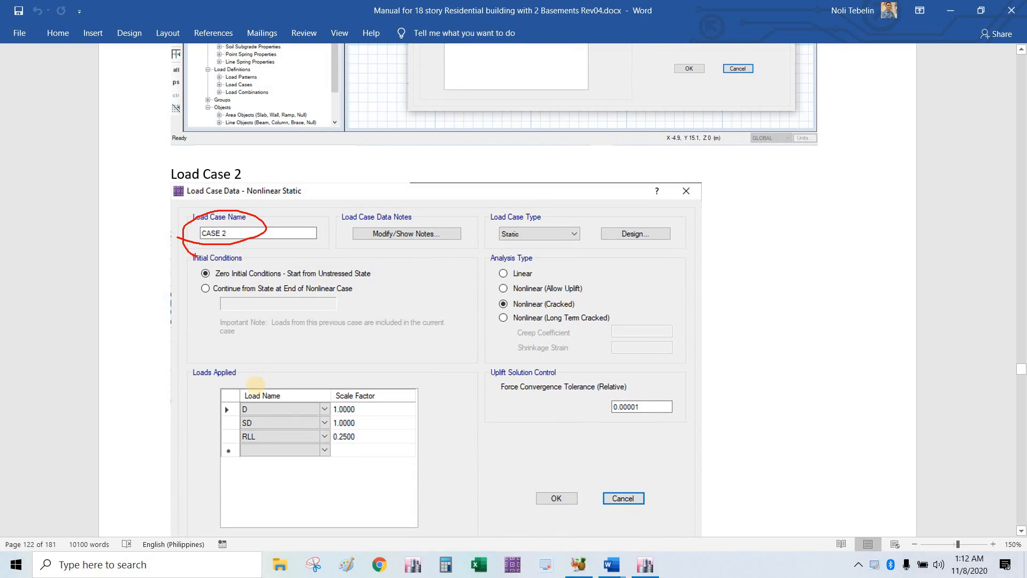
drag(324, 444, 357, 429)
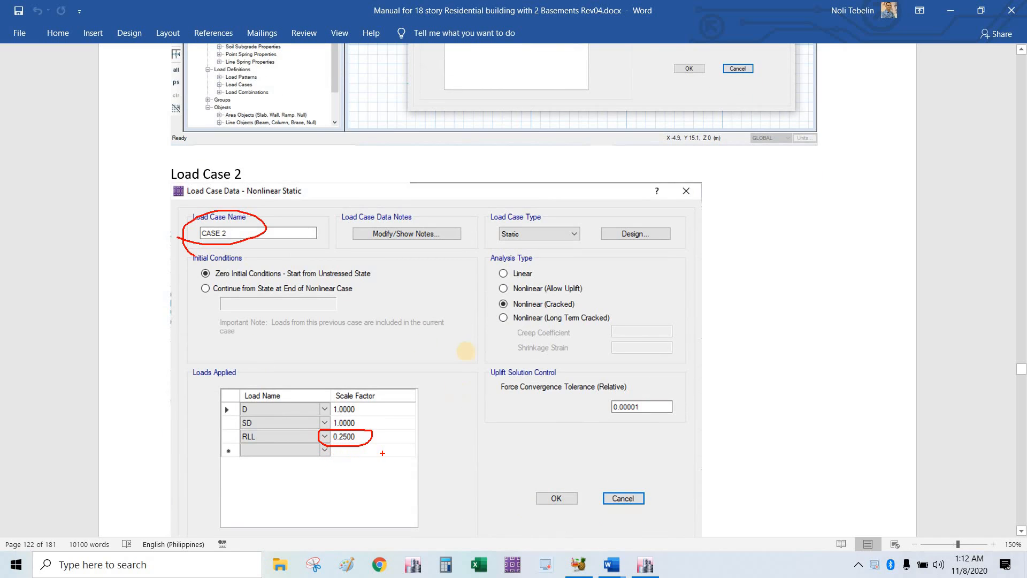
mouse_move(572, 312)
mouse_down()
mouse_move(502, 315)
mouse_move(499, 325)
mouse_up()
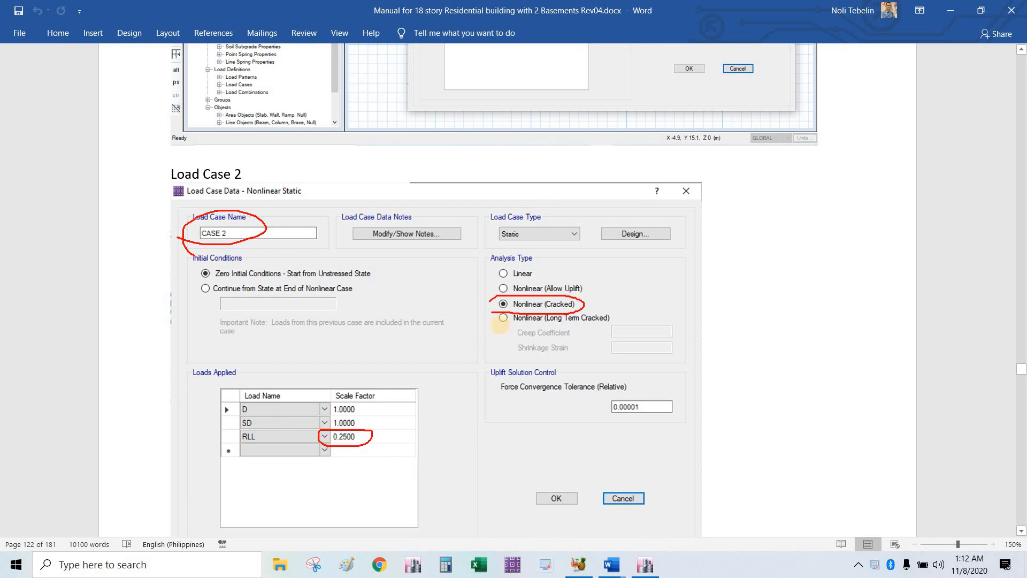
key(Escape)
Step: Examine the Load Case 3 settings in the manual, covering the initial conditions, RLL scale factor and Nonlinear (Long Term Cracked) analysis type
scroll(409, 357, down, 10)
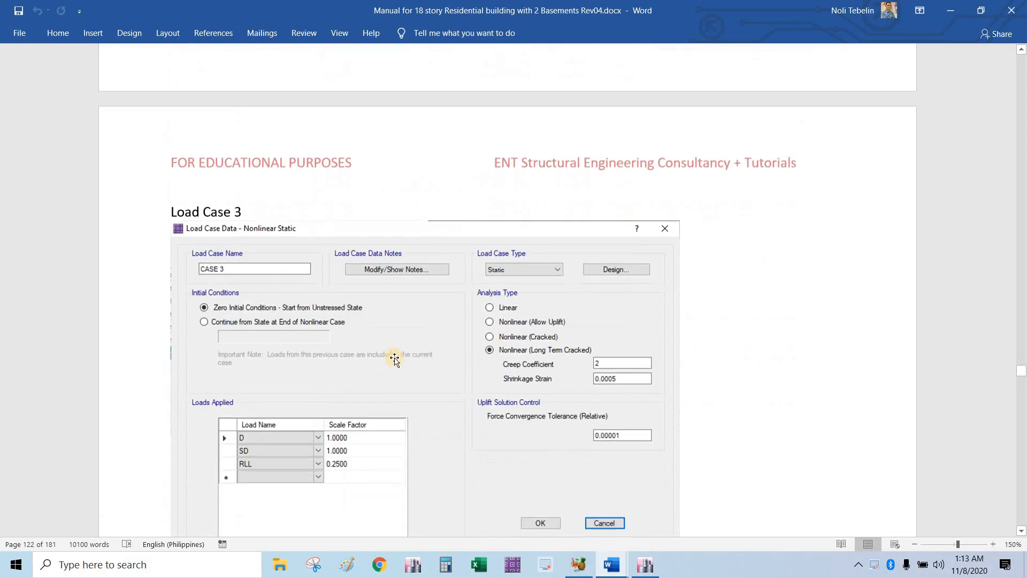
scroll(399, 358, down, 3)
key(ctrl+2)
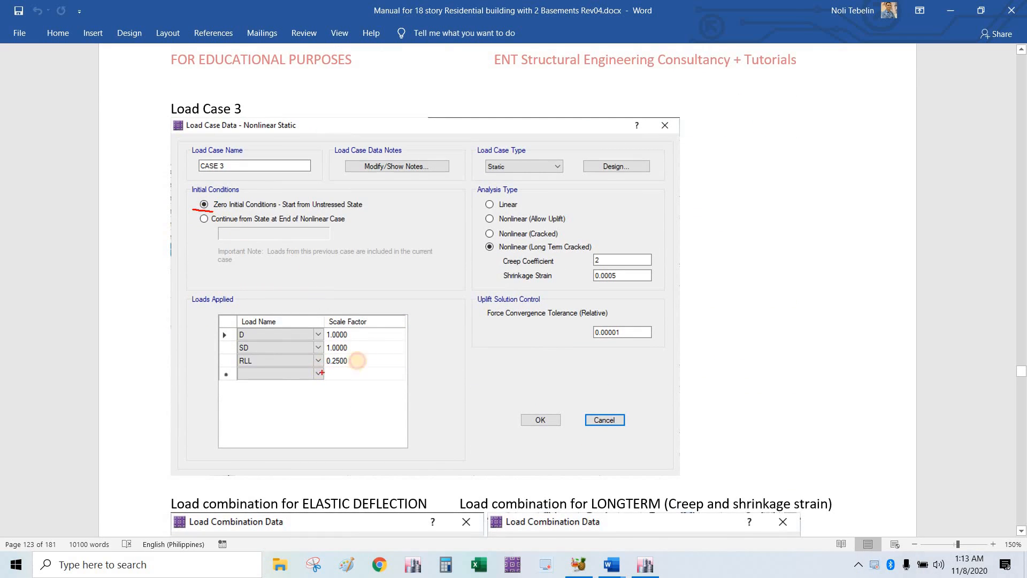
mouse_move(350, 357)
mouse_down()
mouse_move(321, 369)
mouse_move(356, 362)
mouse_up()
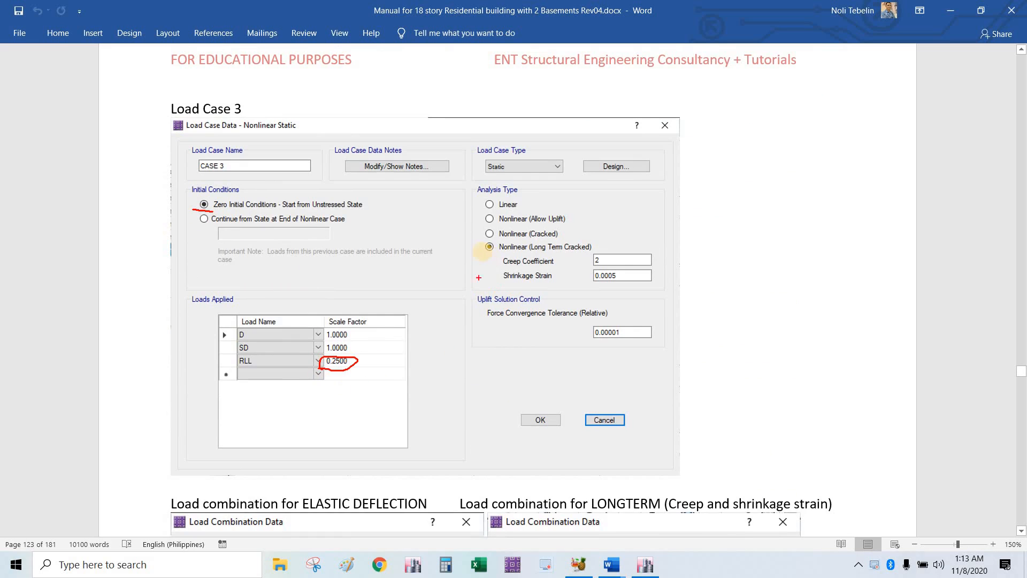
mouse_move(564, 260)
mouse_down()
mouse_move(610, 249)
mouse_move(513, 238)
mouse_move(482, 254)
mouse_up()
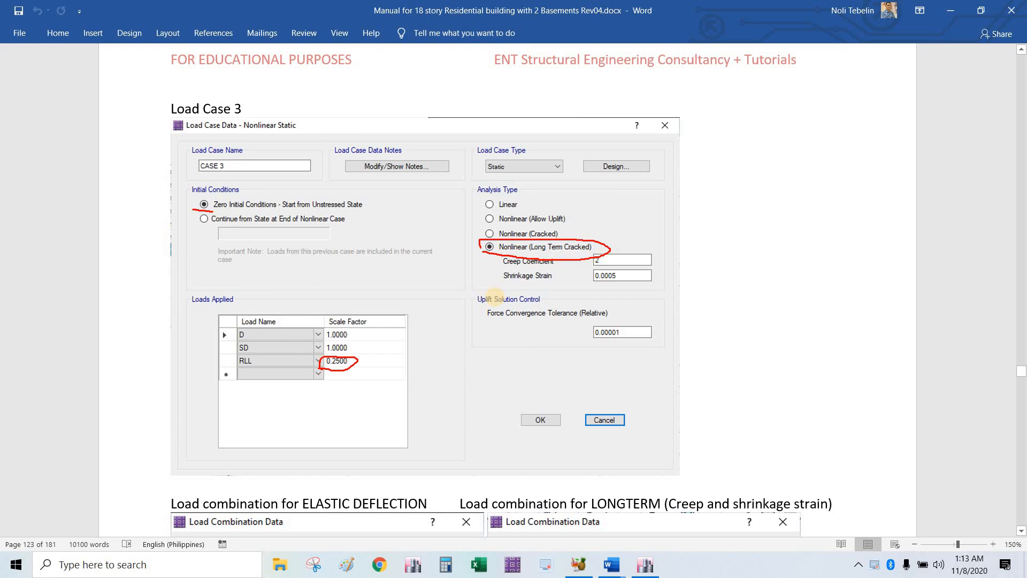
key(Escape)
Step: Compare the manual's ELASTIC DEFLECTION and LONGTERM DEFLECTION load combinations, checking which load cases and scale factors each one uses
scroll(383, 396, down, 8)
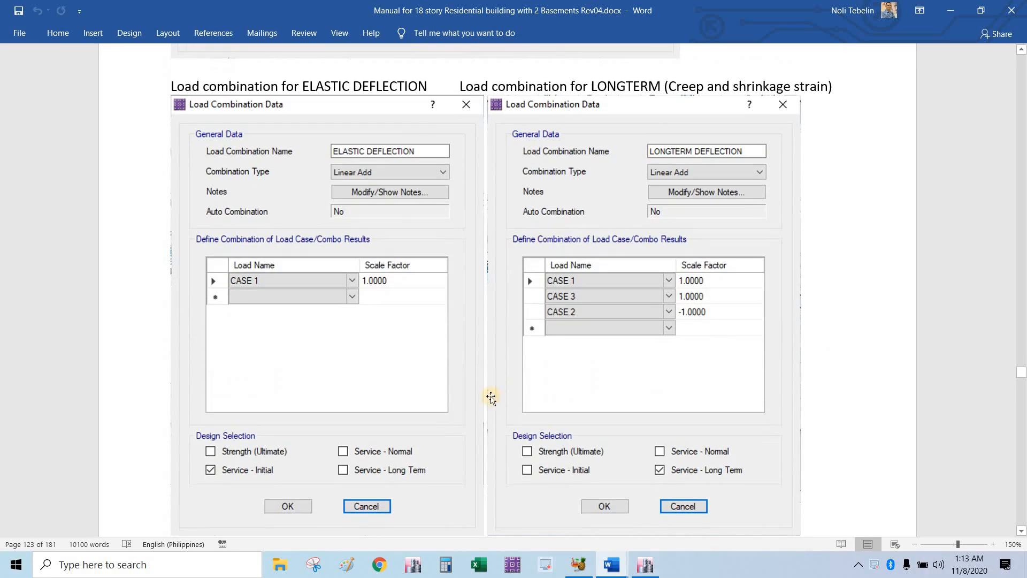
scroll(478, 411, up, 1)
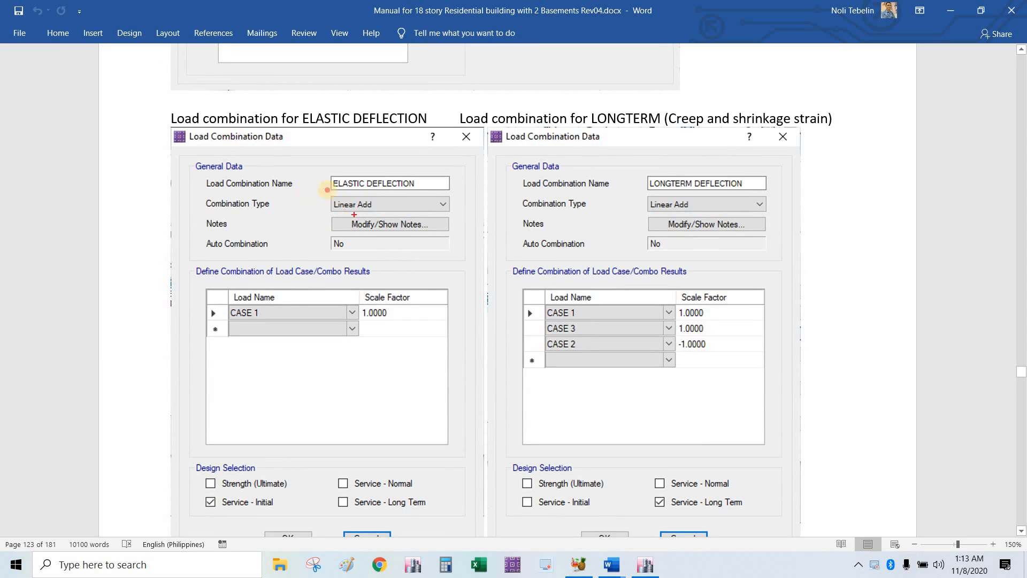
drag(353, 161, 331, 165)
mouse_move(232, 320)
mouse_down()
mouse_move(223, 315)
mouse_move(236, 321)
mouse_up()
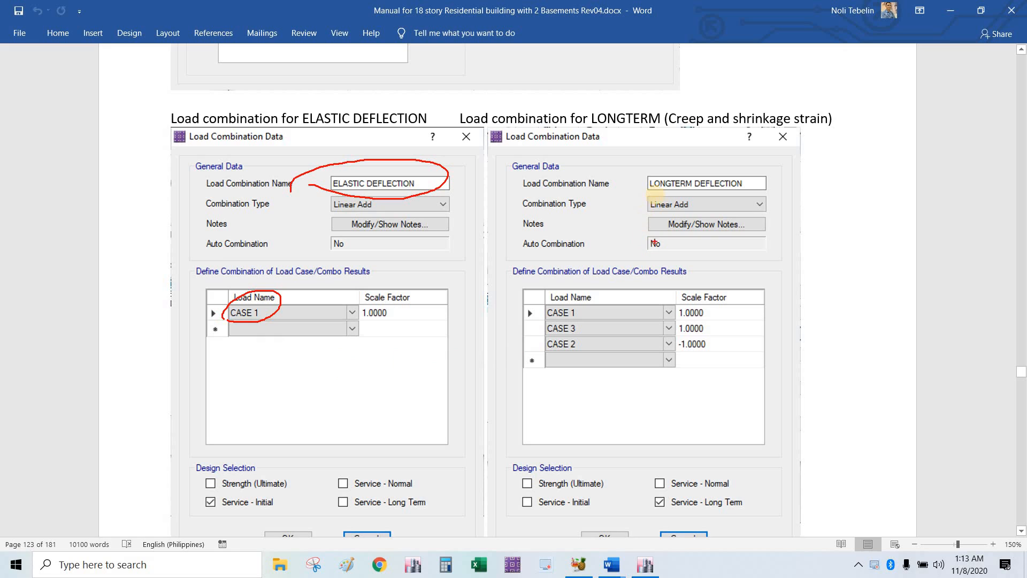
mouse_move(665, 156)
mouse_down()
mouse_move(639, 162)
mouse_move(628, 198)
mouse_up()
mouse_move(709, 309)
mouse_down()
mouse_move(737, 297)
mouse_move(739, 317)
mouse_up()
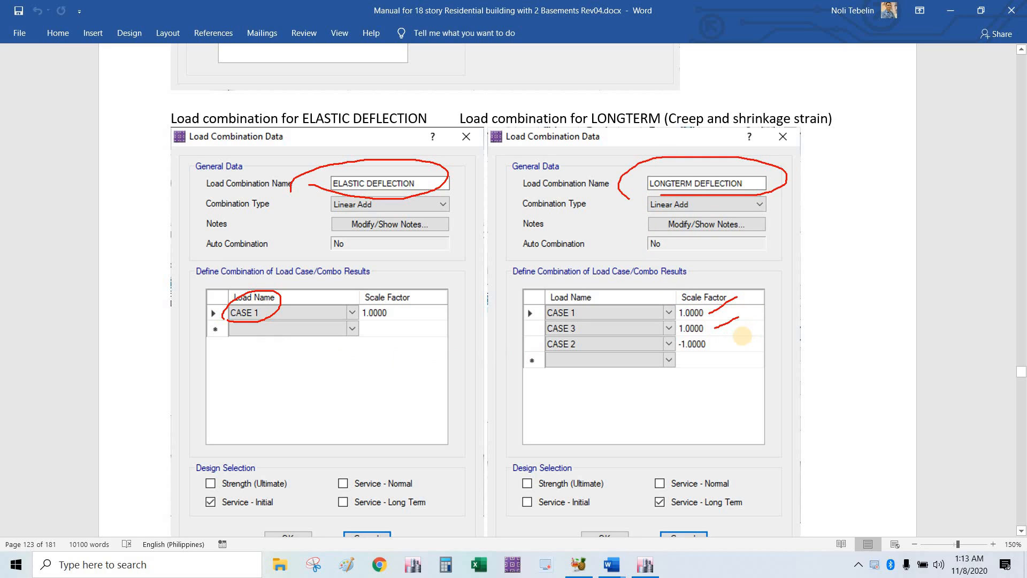
drag(724, 351, 749, 329)
key(Escape)
Step: Read the manual's elastic deflection check, comparing the maximum on the SAFE deformed shape contours with the L/360 allowable
scroll(542, 379, down, 12)
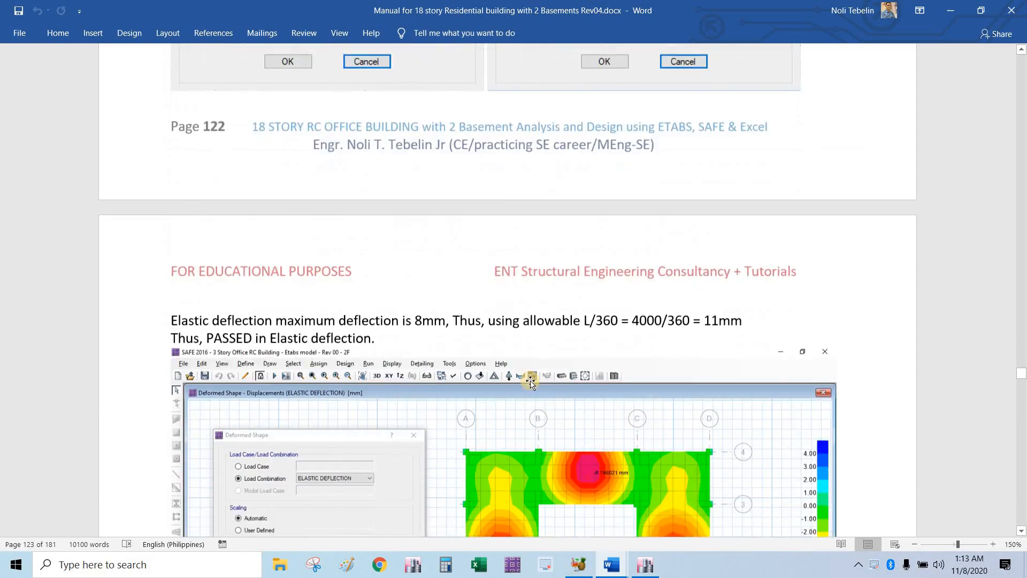
scroll(541, 379, down, 10)
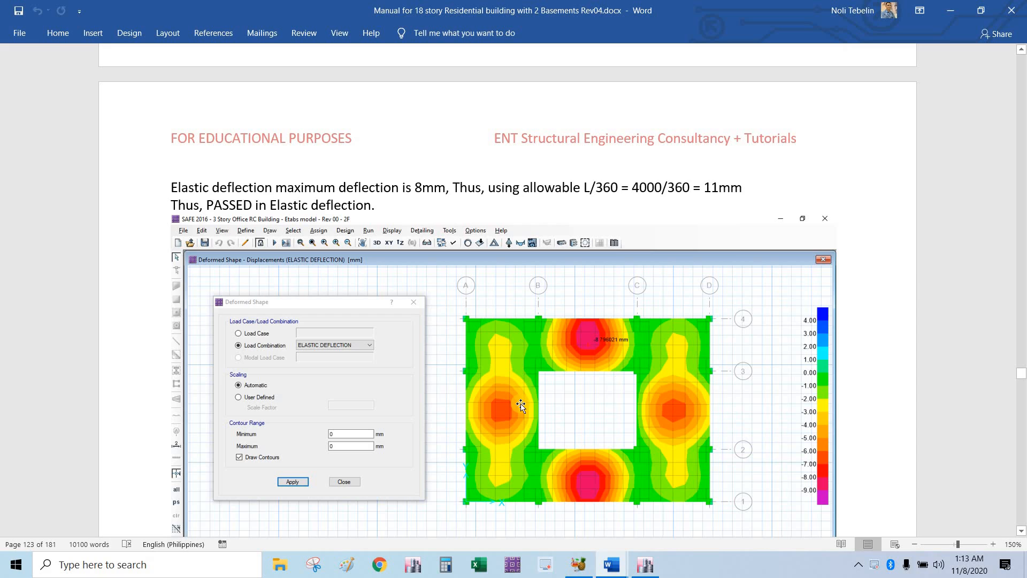
key(ctrl+2)
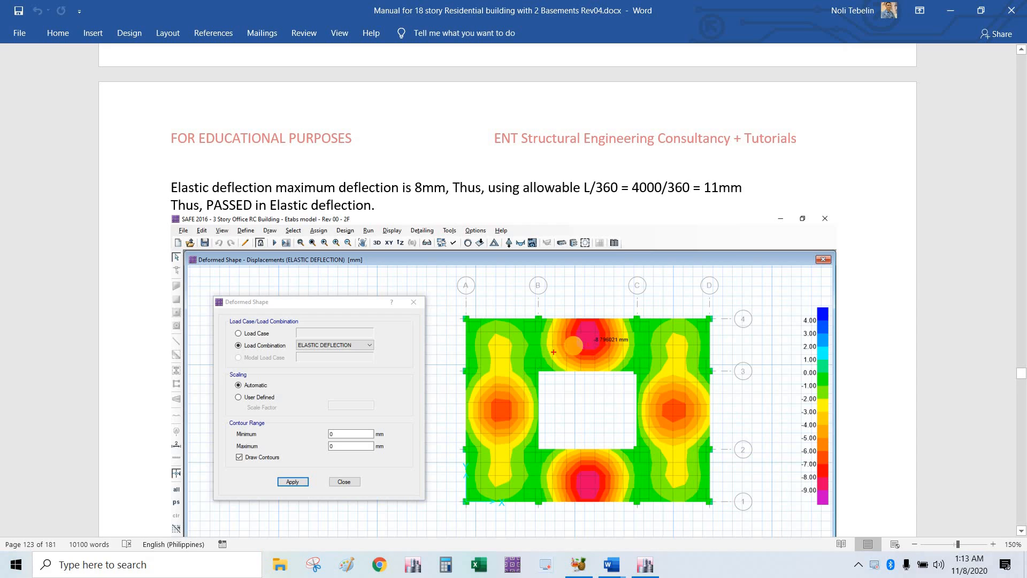
drag(574, 346, 600, 362)
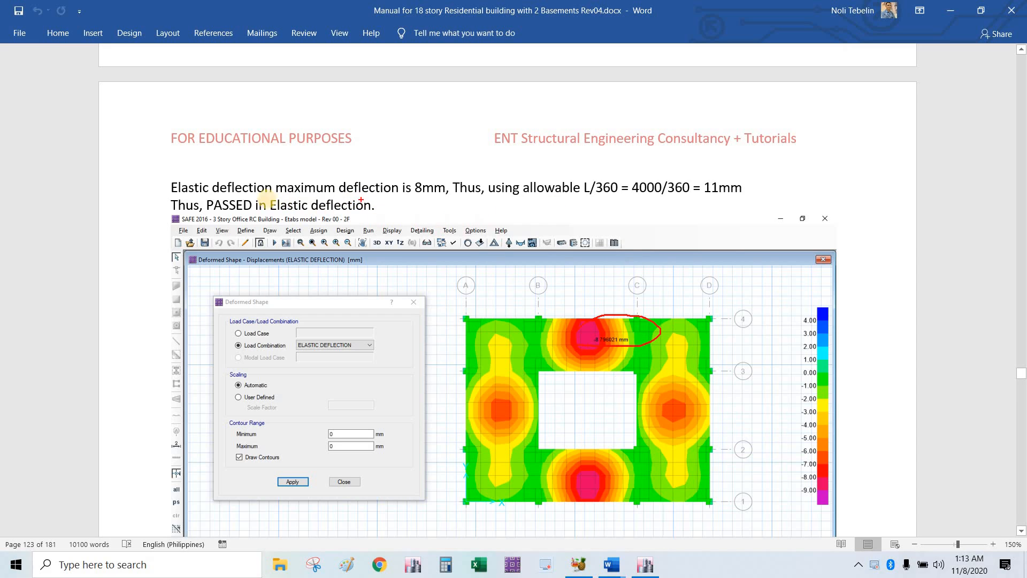
drag(178, 196, 293, 190)
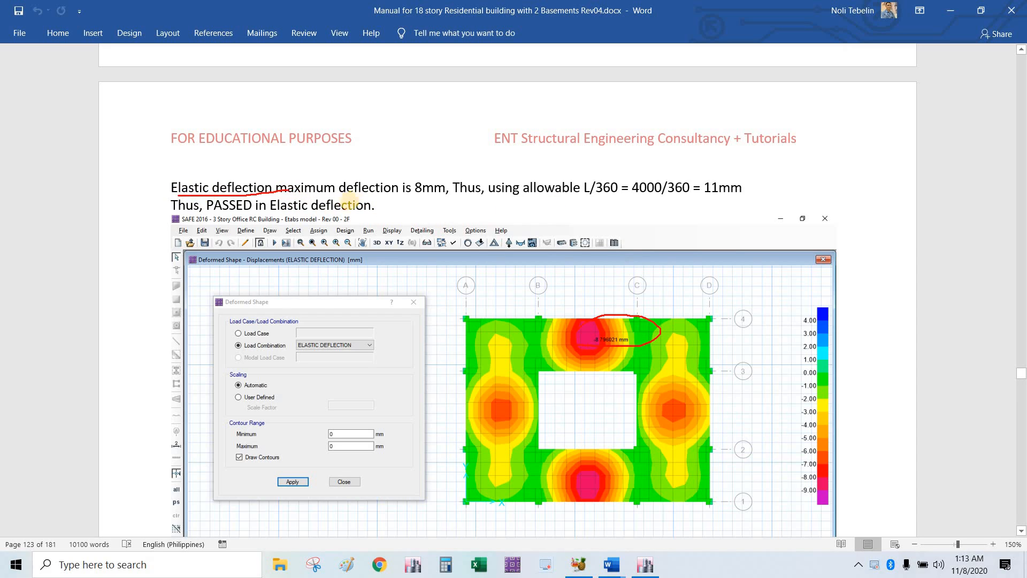
drag(357, 196, 400, 196)
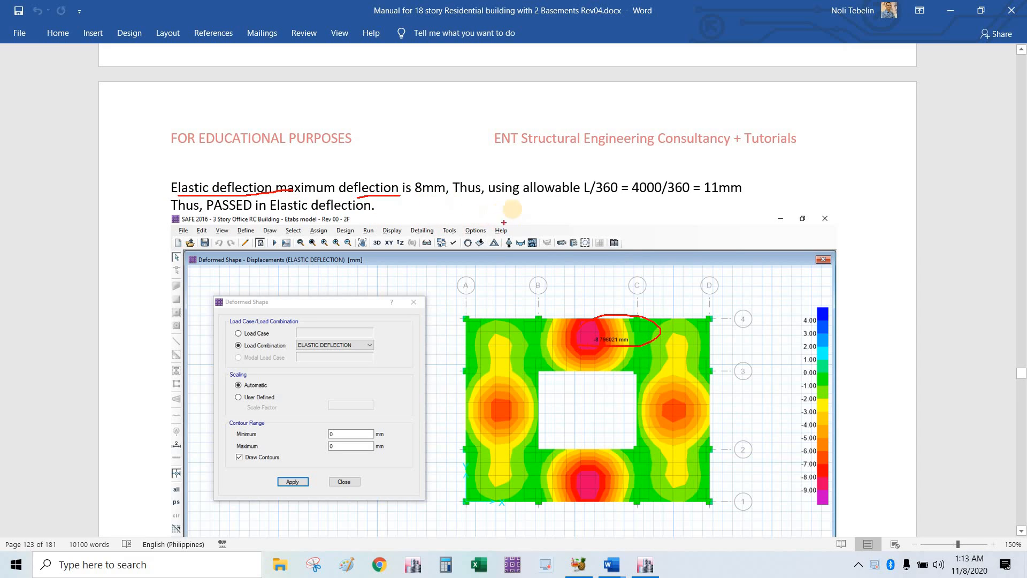
drag(562, 196, 622, 195)
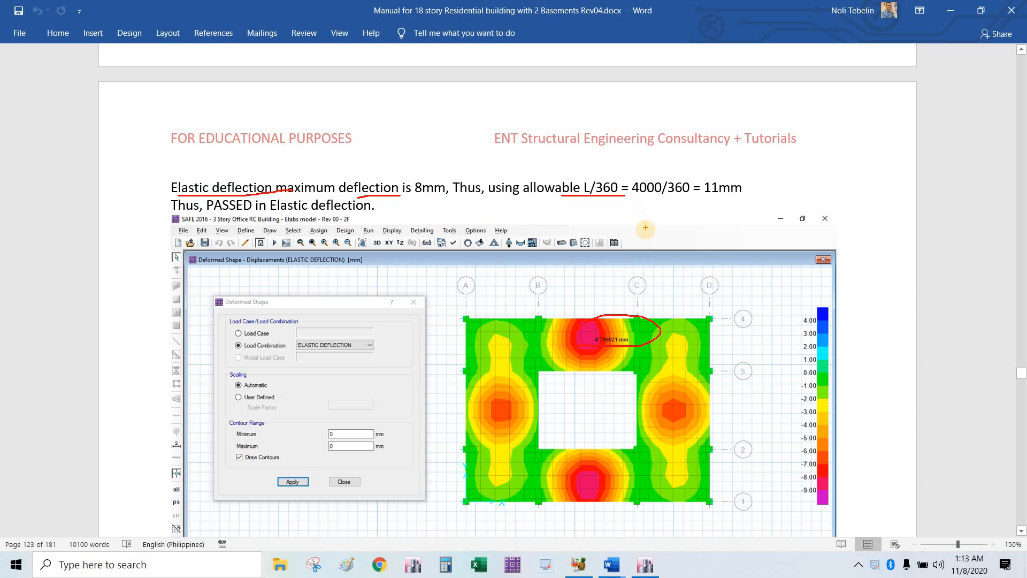
key(Escape)
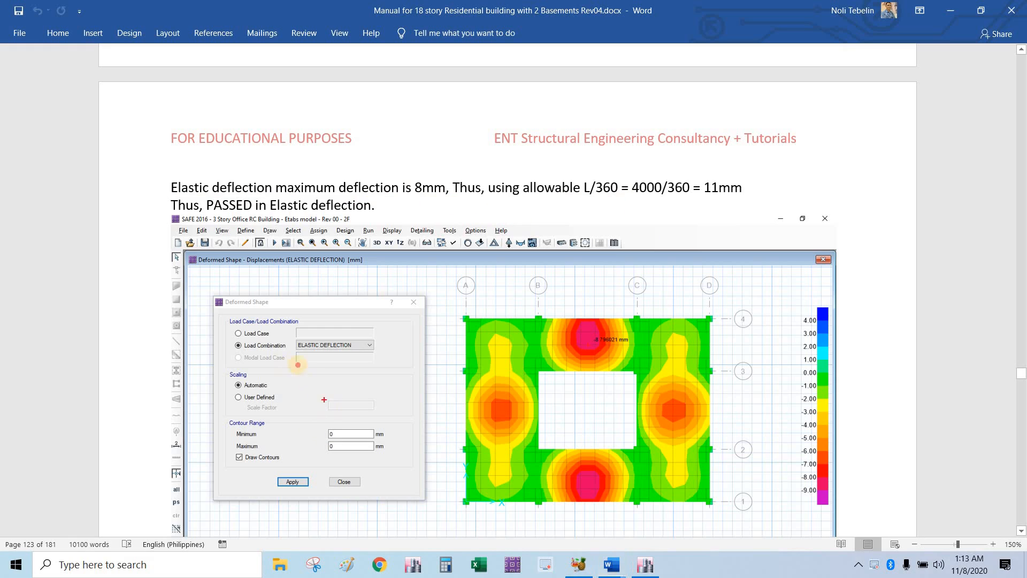
drag(298, 345, 304, 364)
key(Escape)
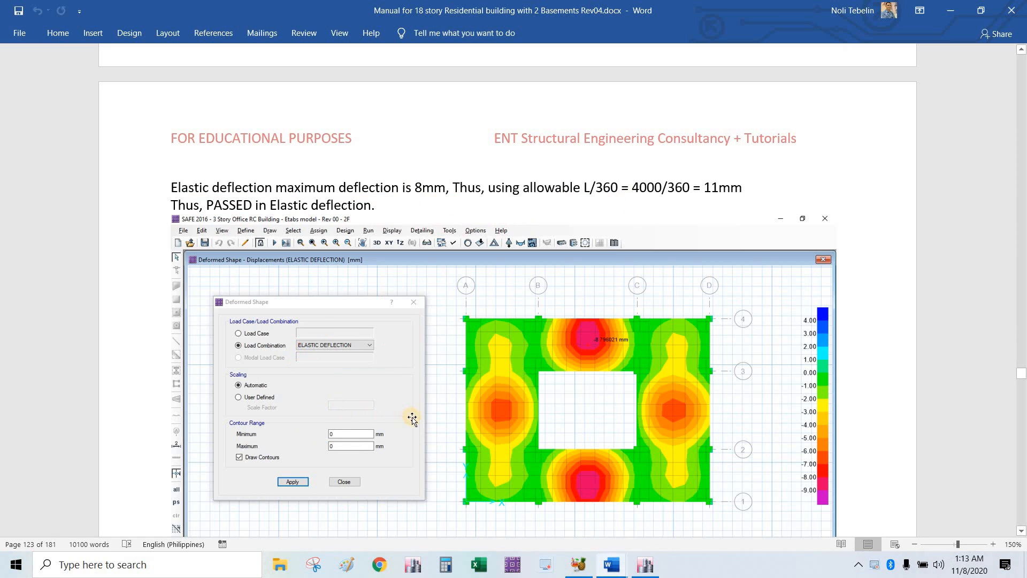
Step: Go back to the manual's load combination figures and review the ELASTIC DEFLECTION combination name
scroll(415, 420, up, 3)
scroll(415, 420, up, 15)
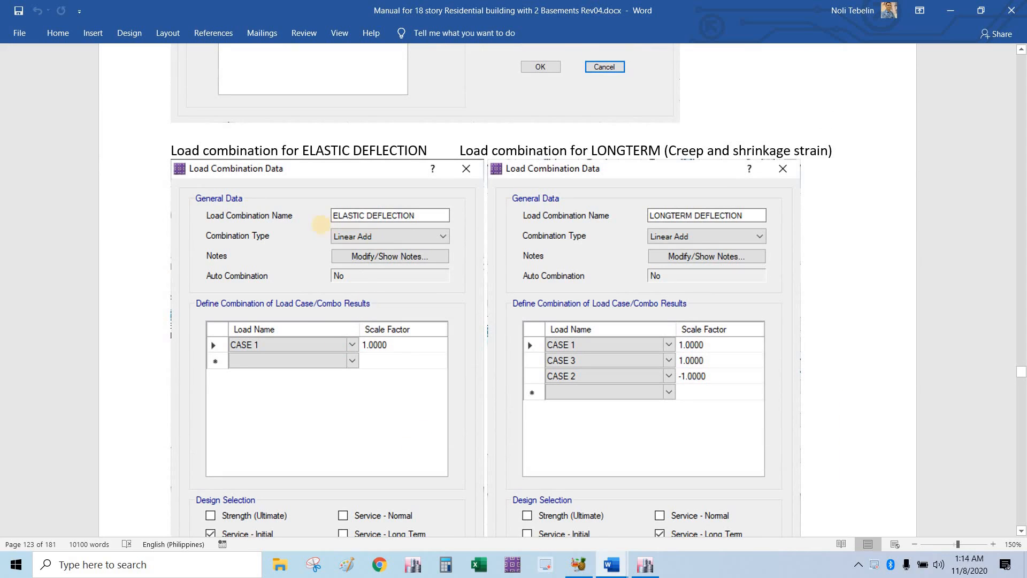
mouse_move(311, 223)
mouse_down()
mouse_move(442, 217)
mouse_move(330, 216)
mouse_up()
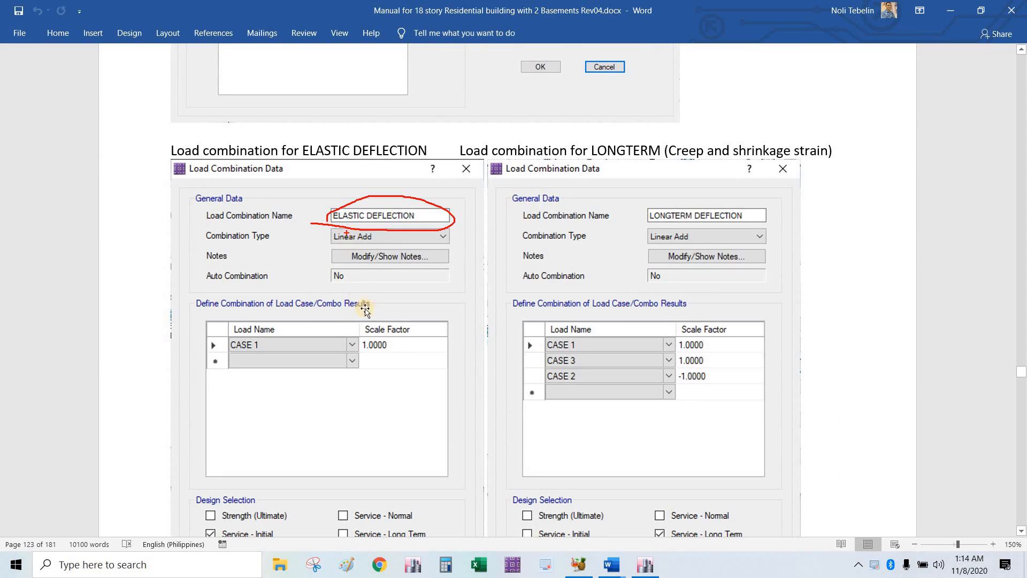
key(Escape)
Step: Read the manual's long-term deflection check against the L/240 allowable and examine the LONGTERM DEFLECTION deformed shape figure
scroll(449, 323, down, 15)
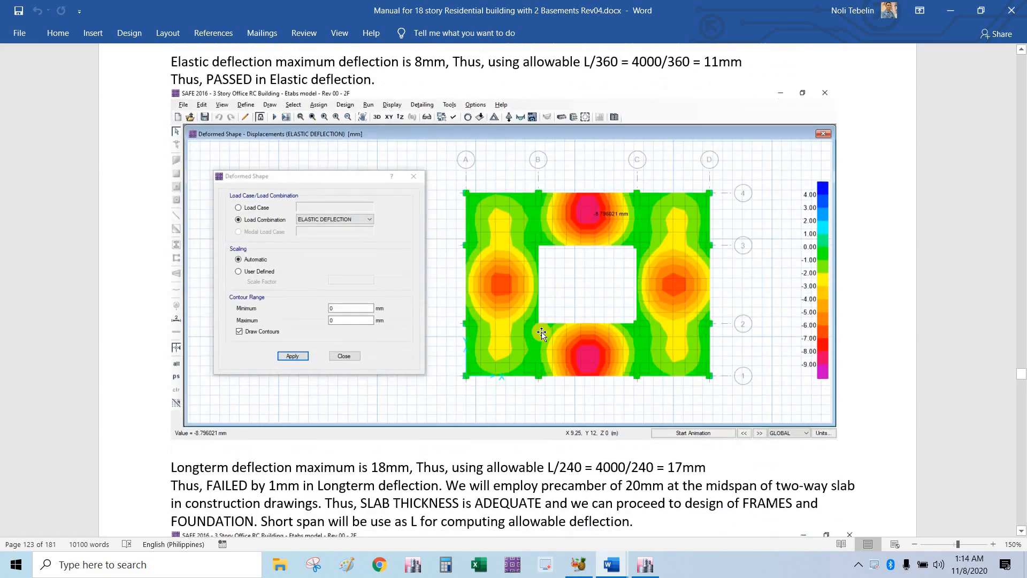
scroll(542, 333, up, 3)
scroll(560, 333, down, 4)
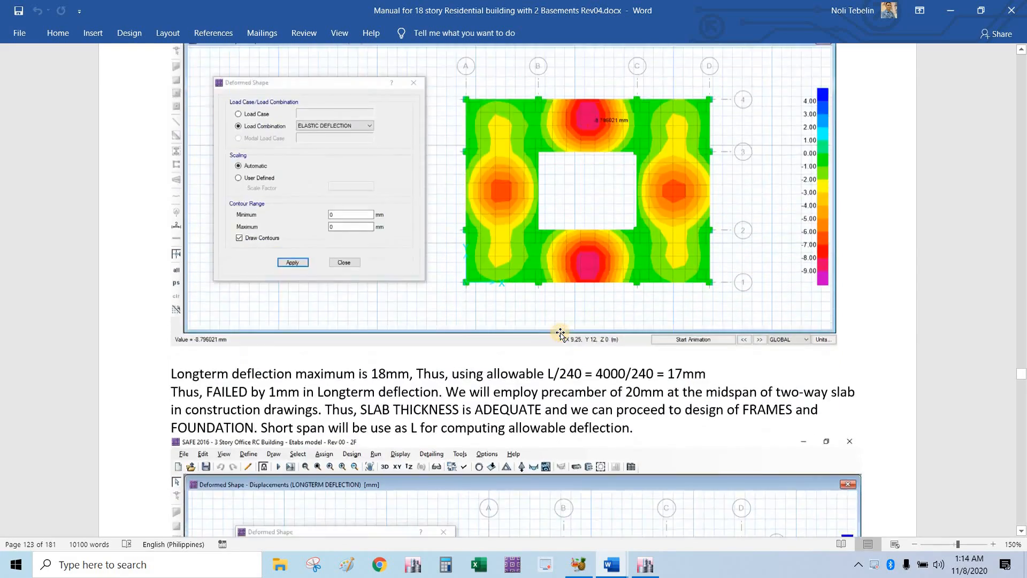
scroll(560, 333, down, 4)
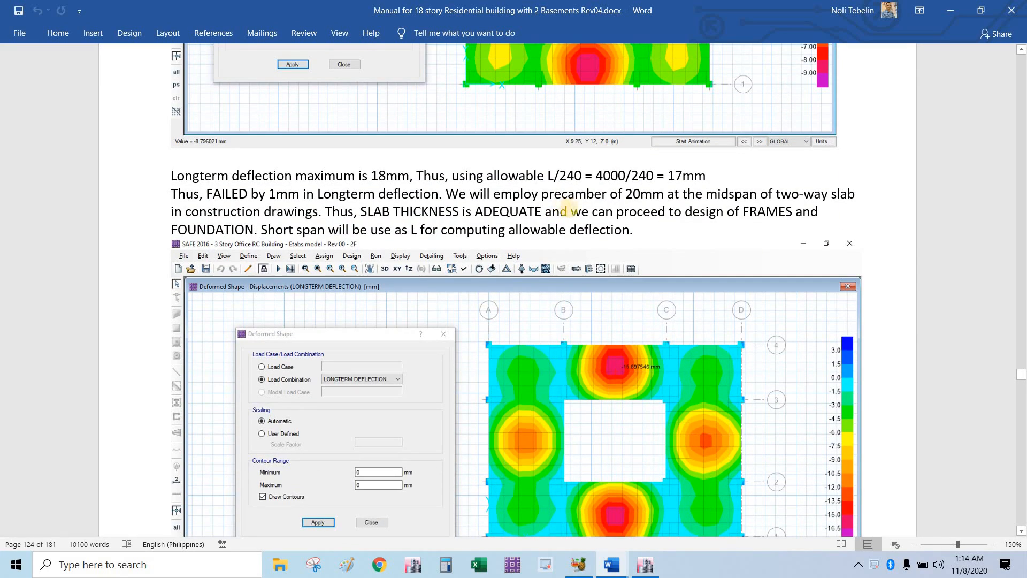
mouse_move(582, 161)
mouse_down()
mouse_move(567, 160)
mouse_move(588, 188)
mouse_move(600, 170)
mouse_up()
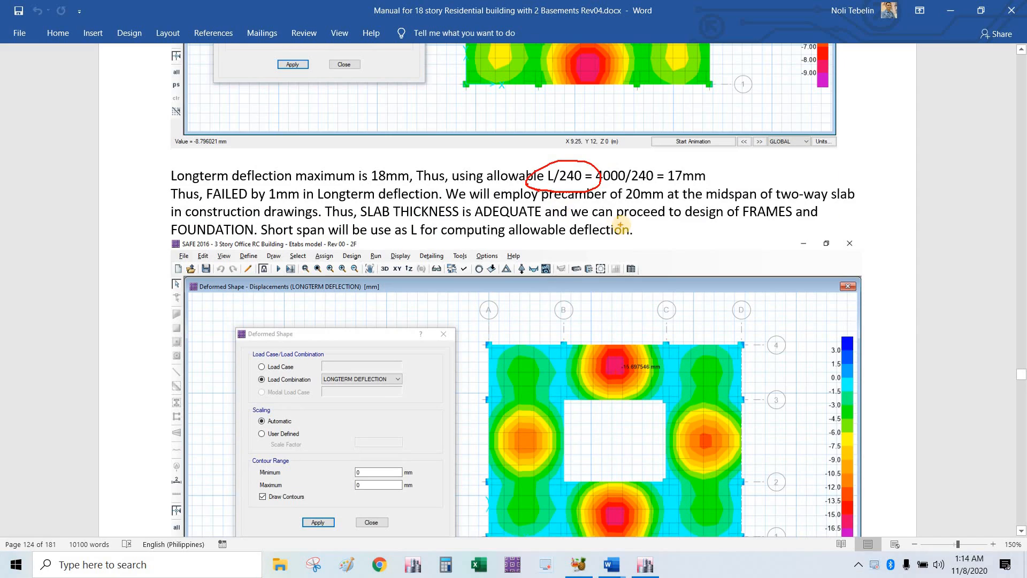
key(Escape)
scroll(535, 284, down, 2)
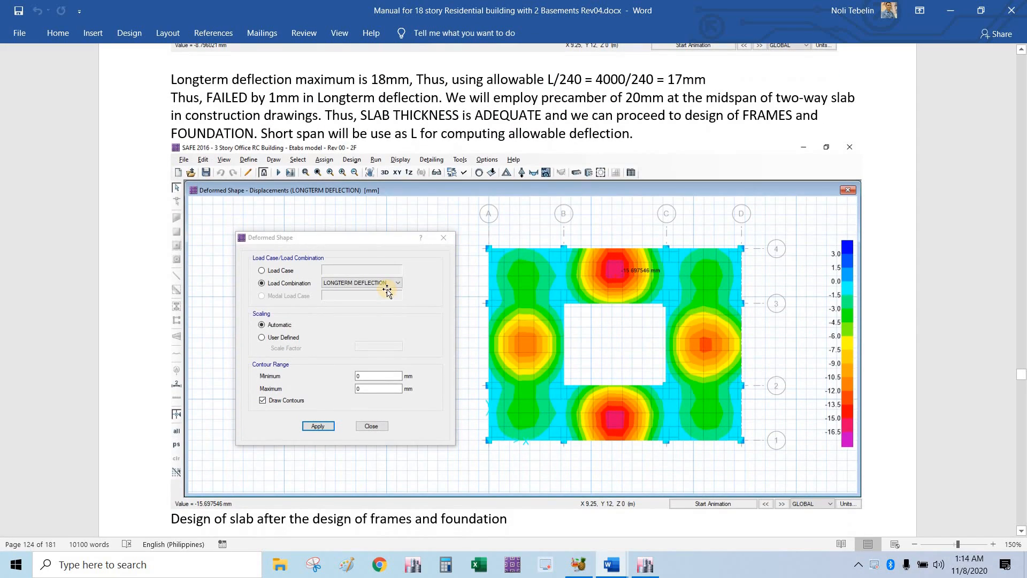
Step: Review the load combination and displacement contours in the manual's LONGTERM DEFLECTION deformed shape figure, looking briefly ahead to the following section
drag(332, 282, 348, 290)
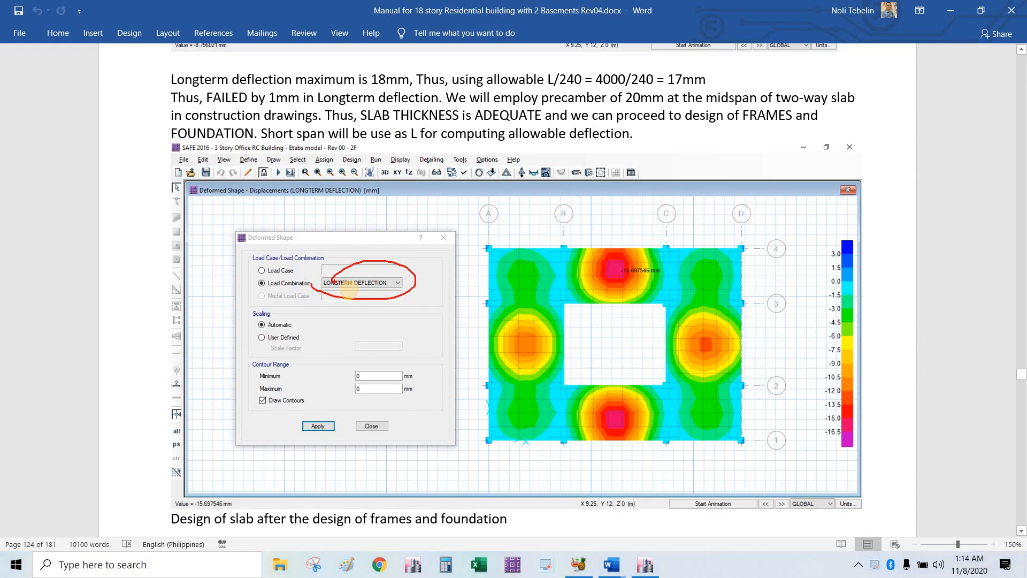
key(Escape)
scroll(450, 282, down, 10)
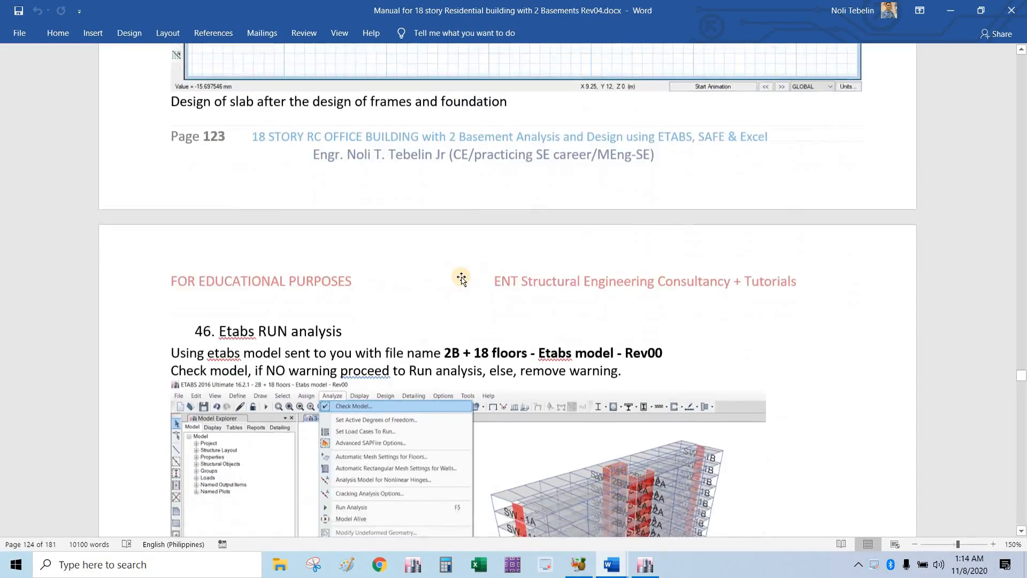
scroll(464, 282, down, 3)
scroll(465, 268, up, 2)
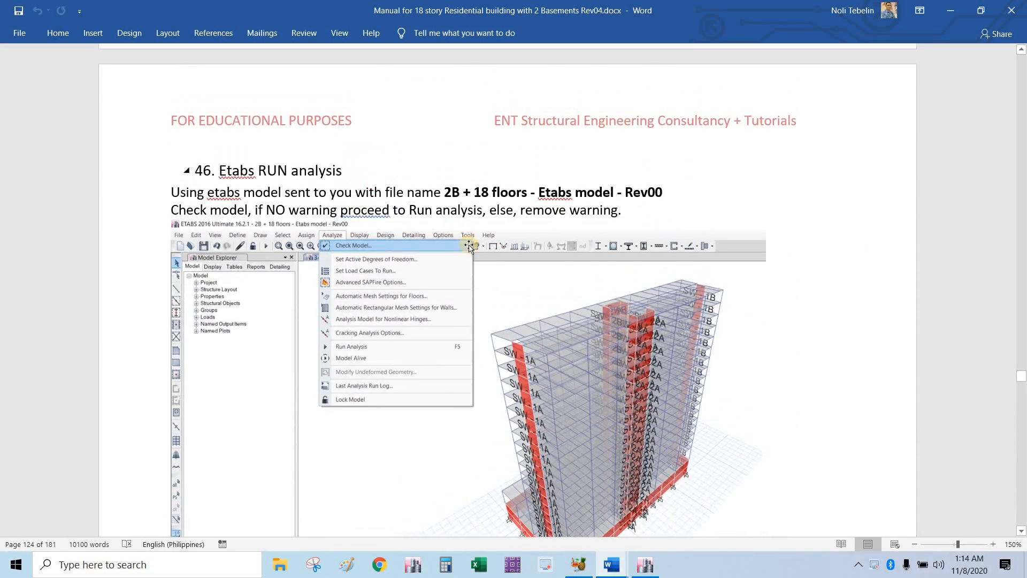
scroll(483, 265, up, 8)
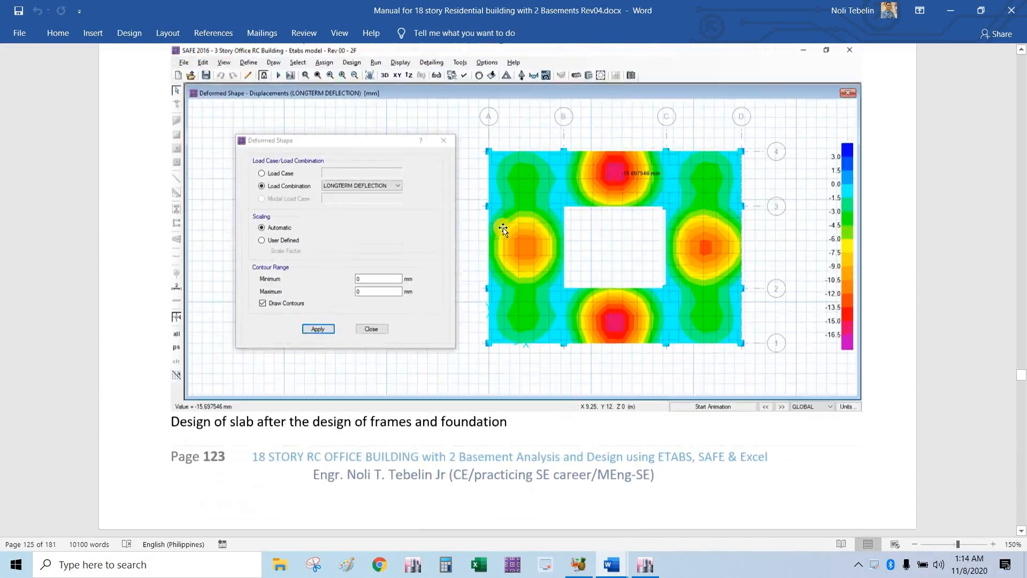
scroll(490, 246, up, 2)
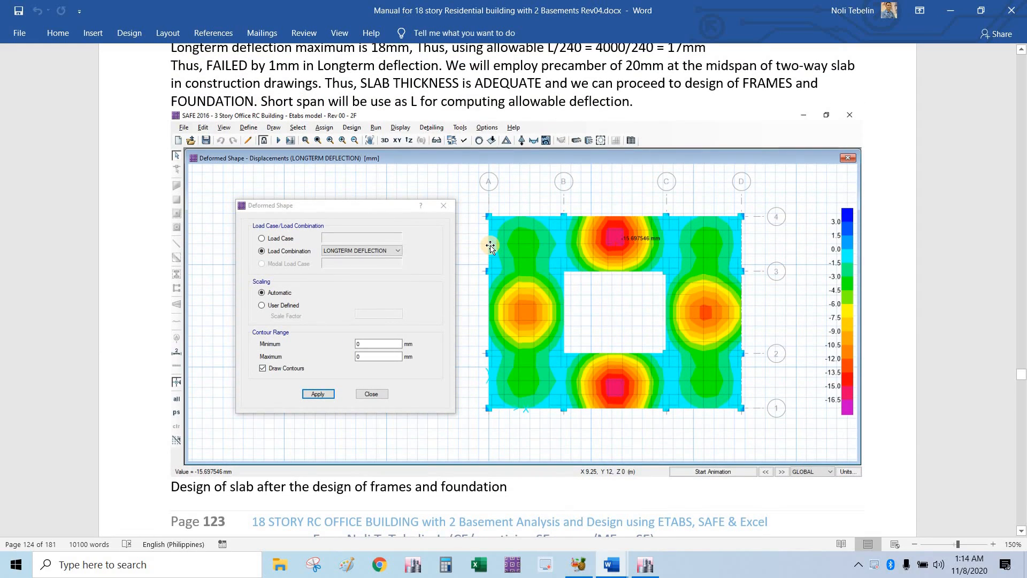
Step: Go to section 46, Etabs RUN analysis, in the manual and read the instructions for checking the model before running the analysis
scroll(490, 246, down, 9)
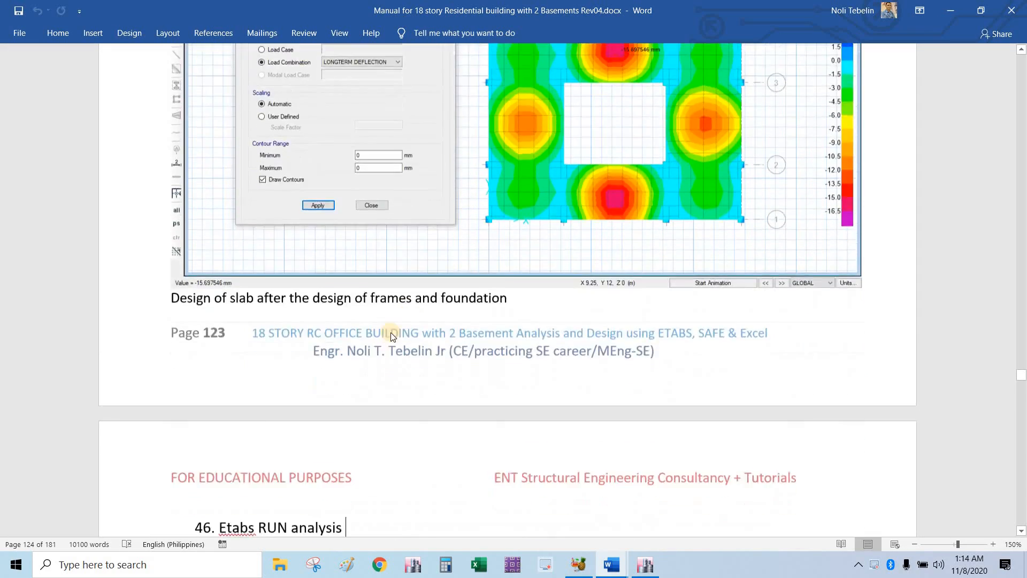
key(Left)
key(Left)
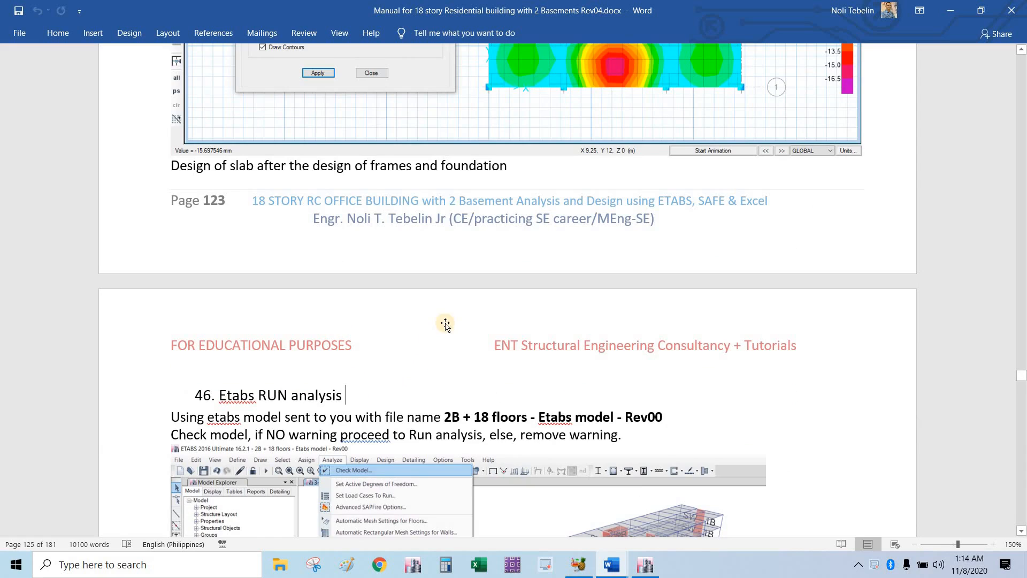
scroll(445, 325, down, 5)
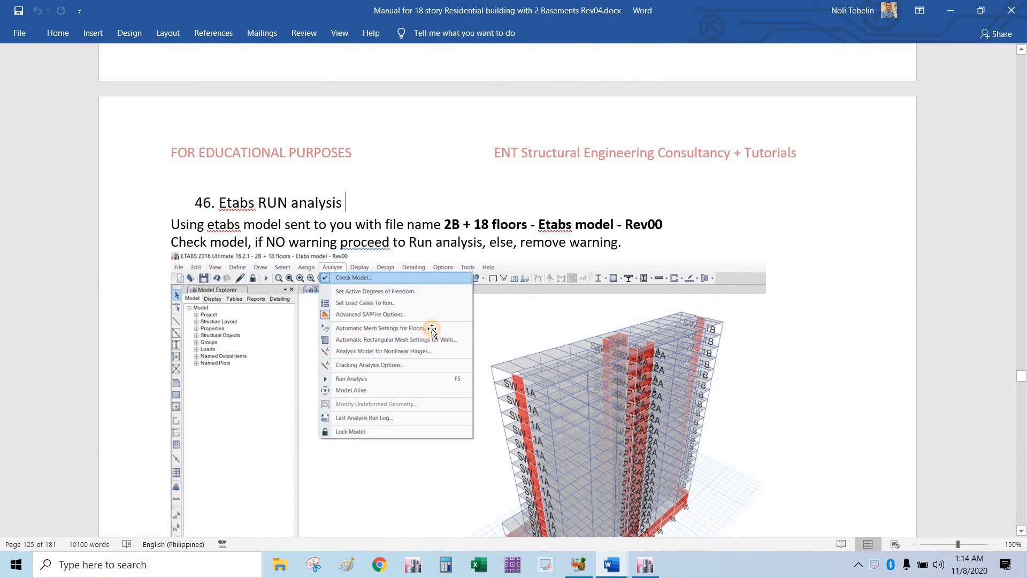